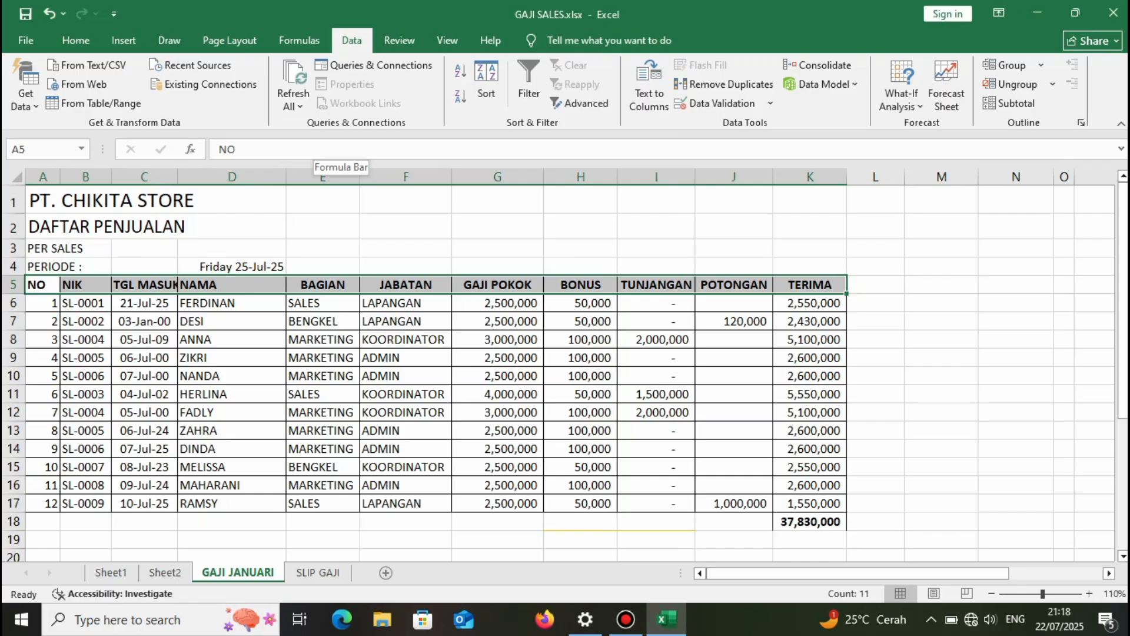
Turn on filtering for the table's header row, cells A5:K5
{"action": "left_click", "coordinate": [322, 226]}
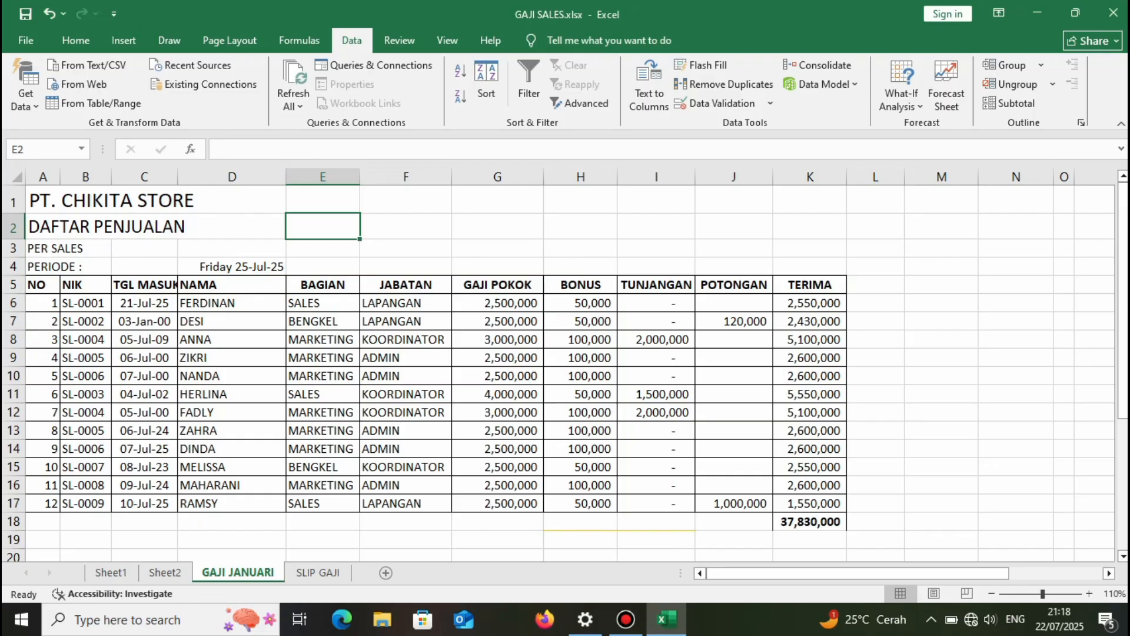
{"action": "left_click", "coordinate": [42, 285]}
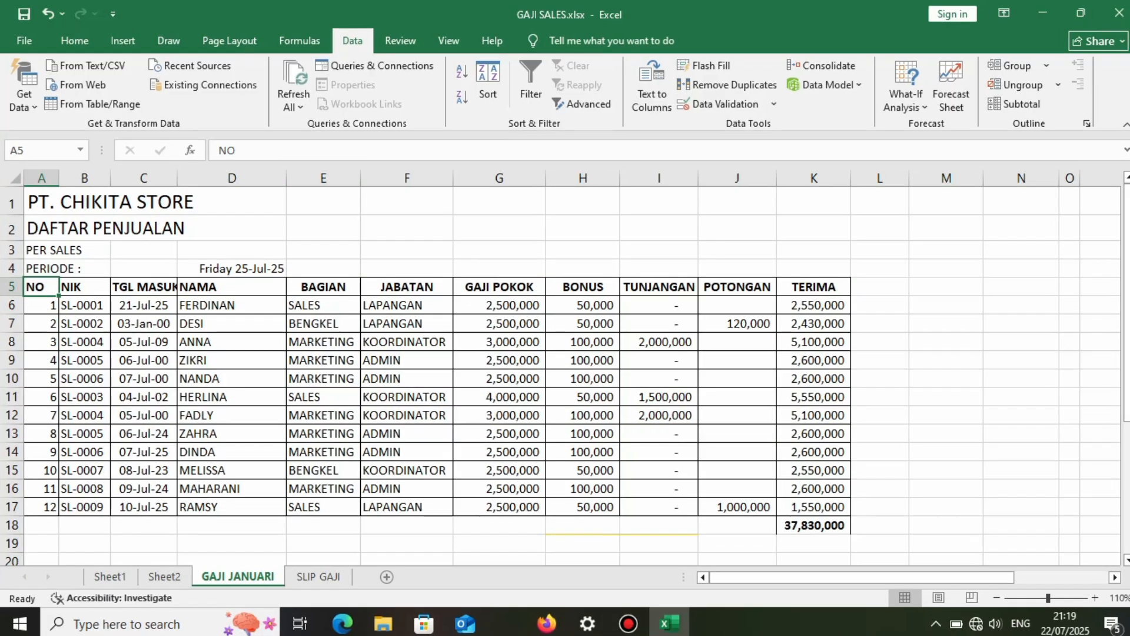
{"action": "key", "text": "ctrl+shift+Right"}
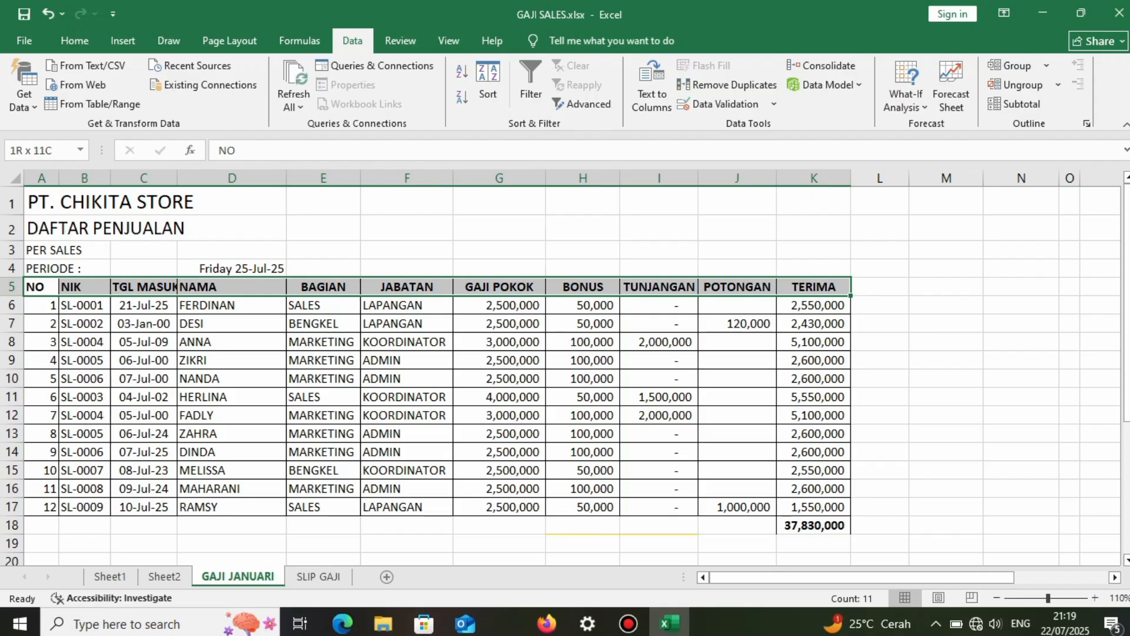
{"action": "left_click", "coordinate": [531, 88]}
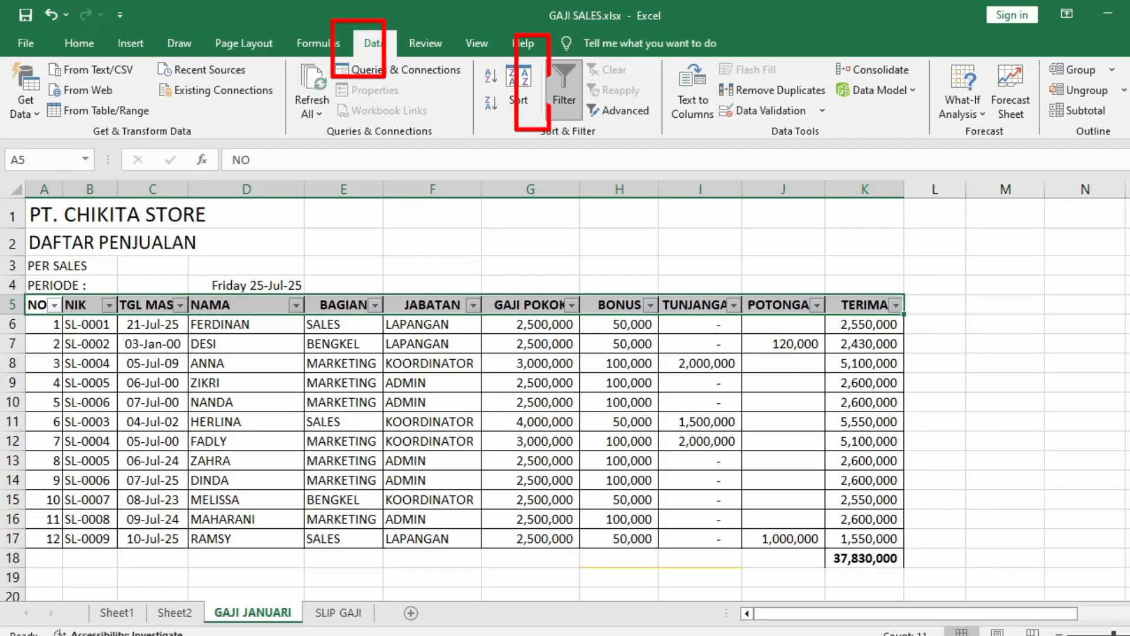
{"action": "left_click", "coordinate": [583, 341]}
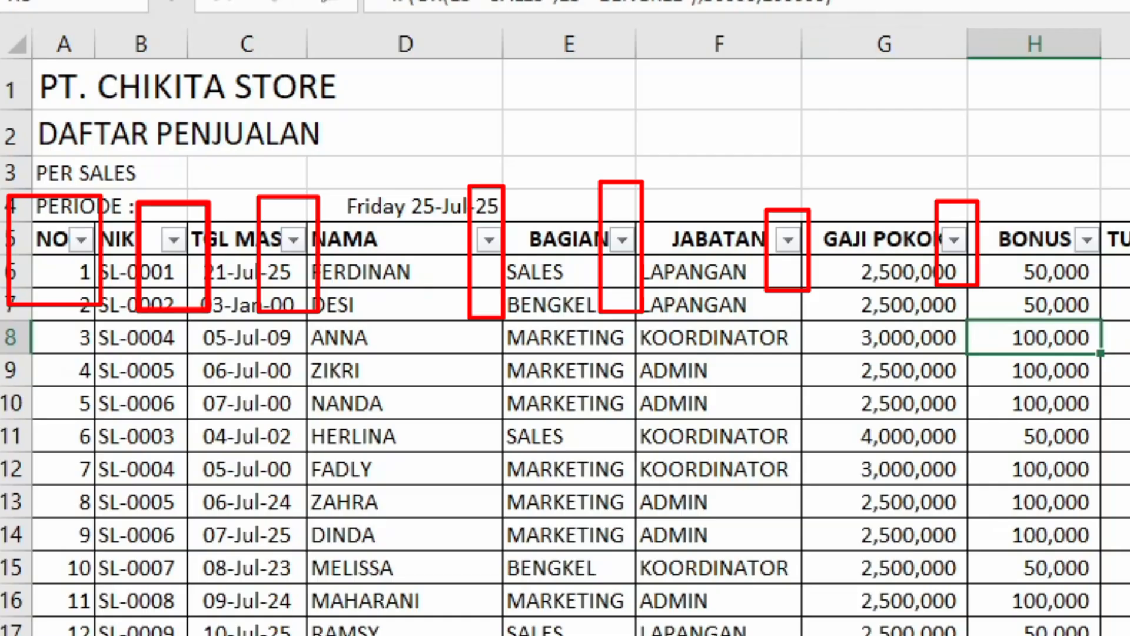
Remove the filter from the salary table
{"action": "left_click", "coordinate": [564, 88]}
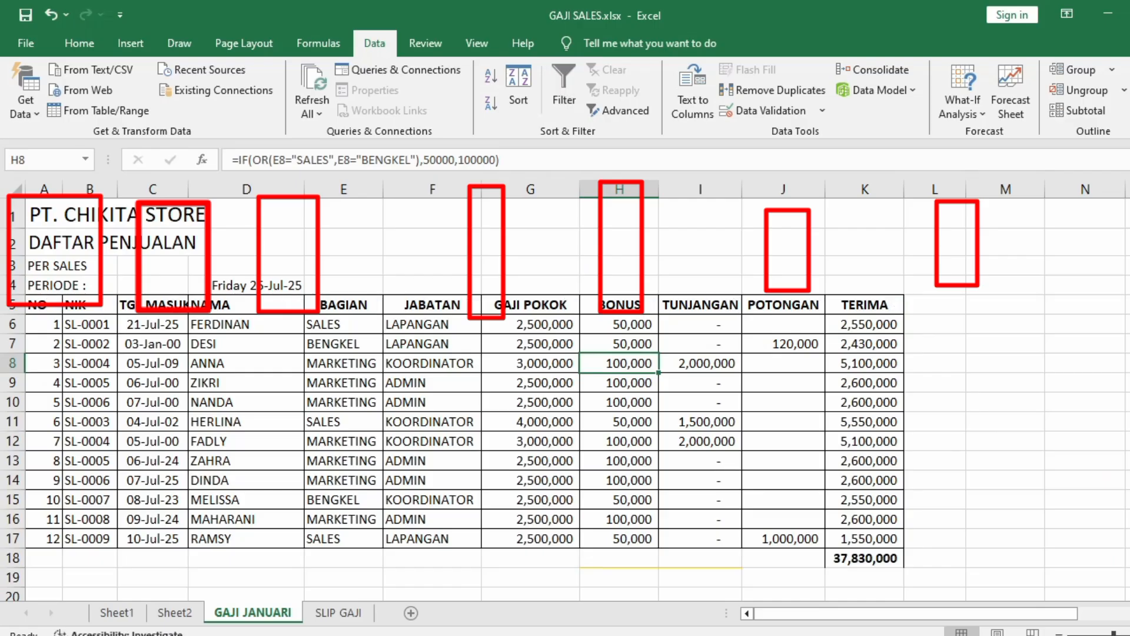
{"action": "left_click", "coordinate": [530, 265]}
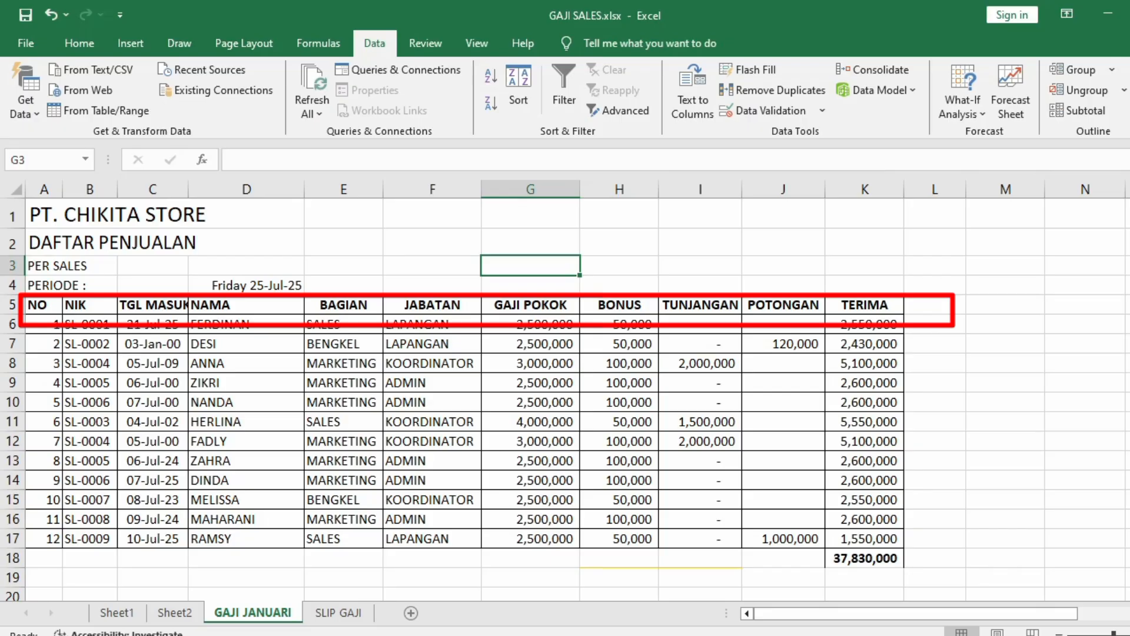
Apply a filter to the header cells A5:K5, from NO to TERIMA
{"action": "left_click_drag", "start_coordinate": [38, 304], "coordinate": [865, 305]}
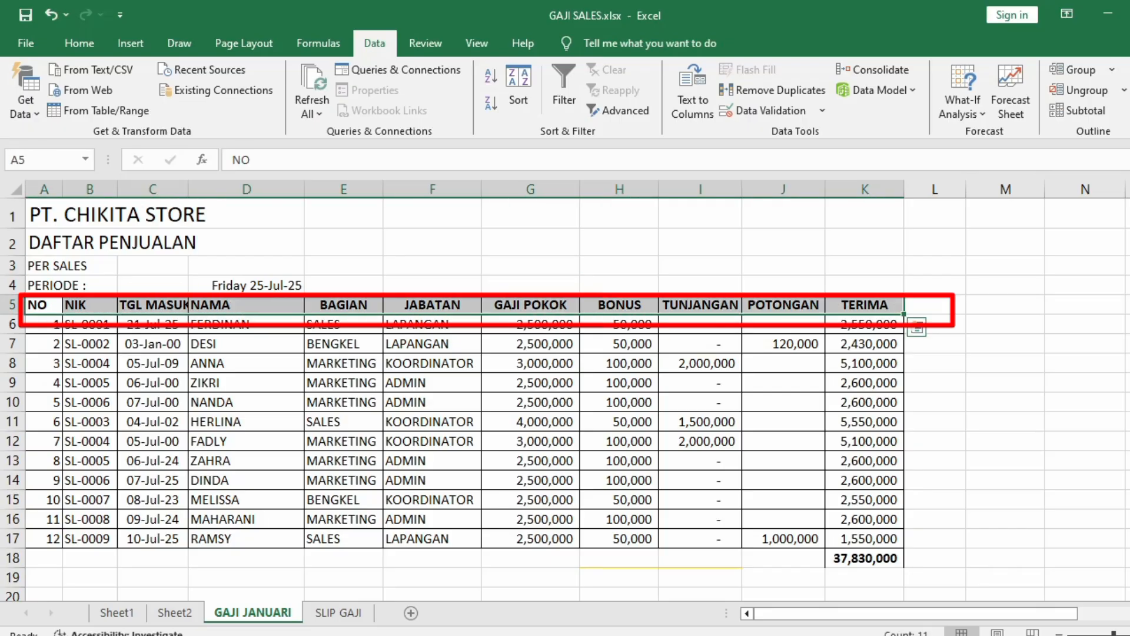
{"action": "left_click", "coordinate": [78, 43]}
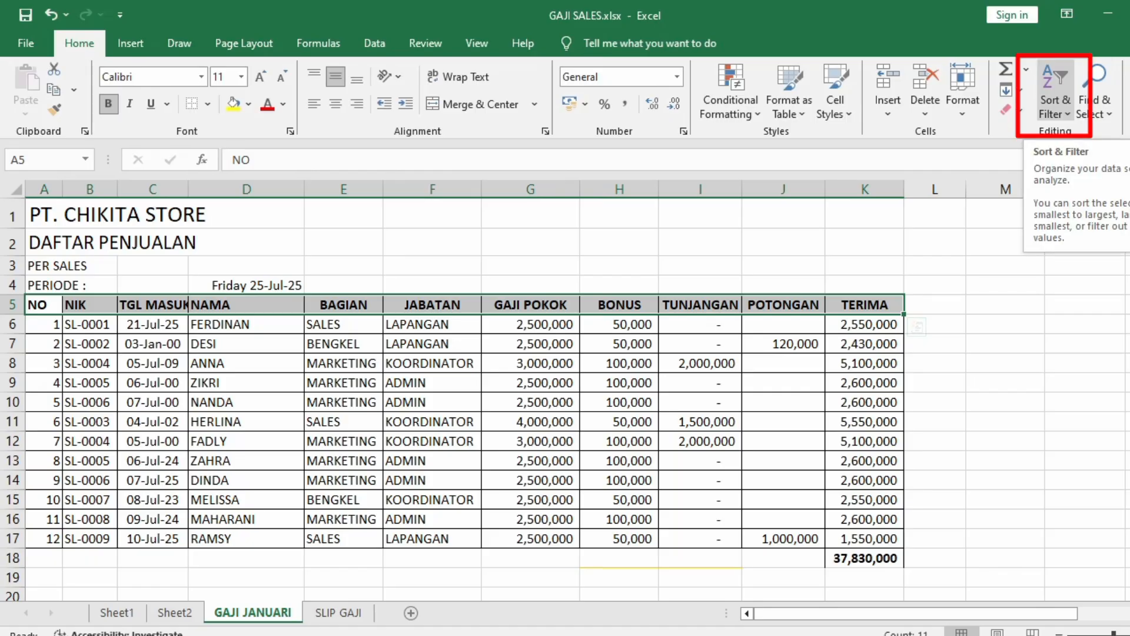
{"action": "left_click", "coordinate": [1055, 88]}
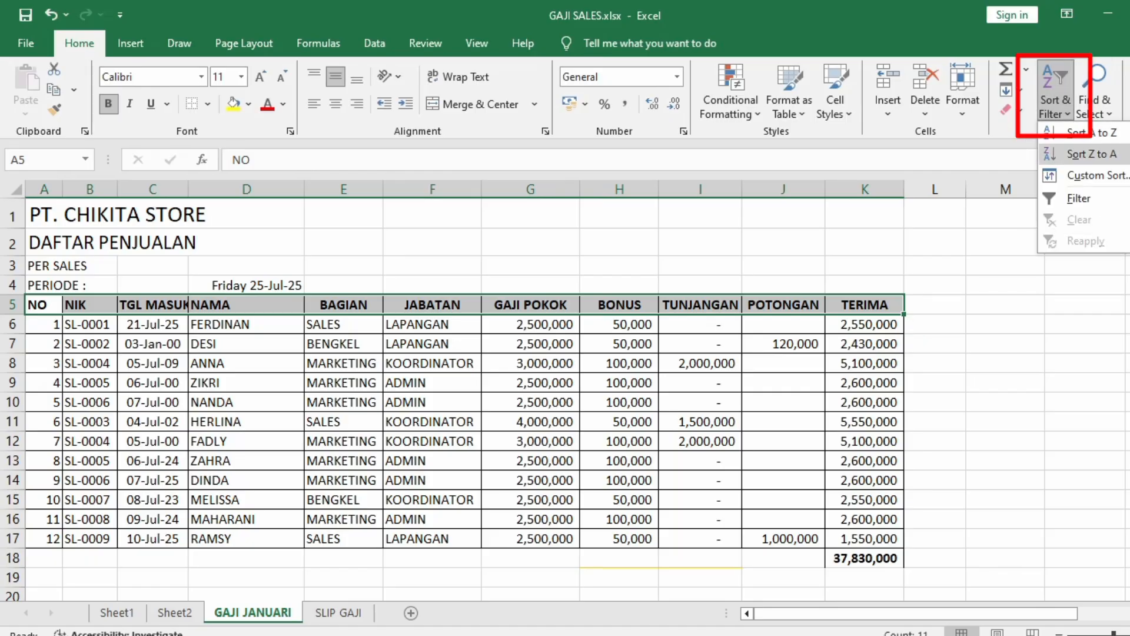
{"action": "left_click", "coordinate": [1079, 198]}
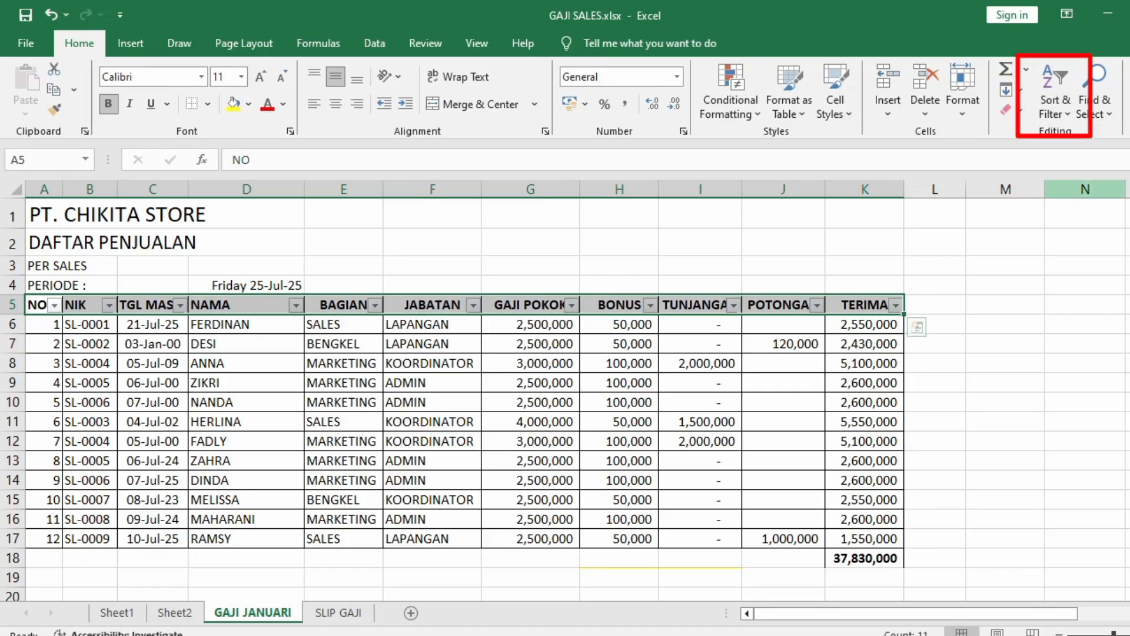
{"action": "left_click", "coordinate": [620, 460]}
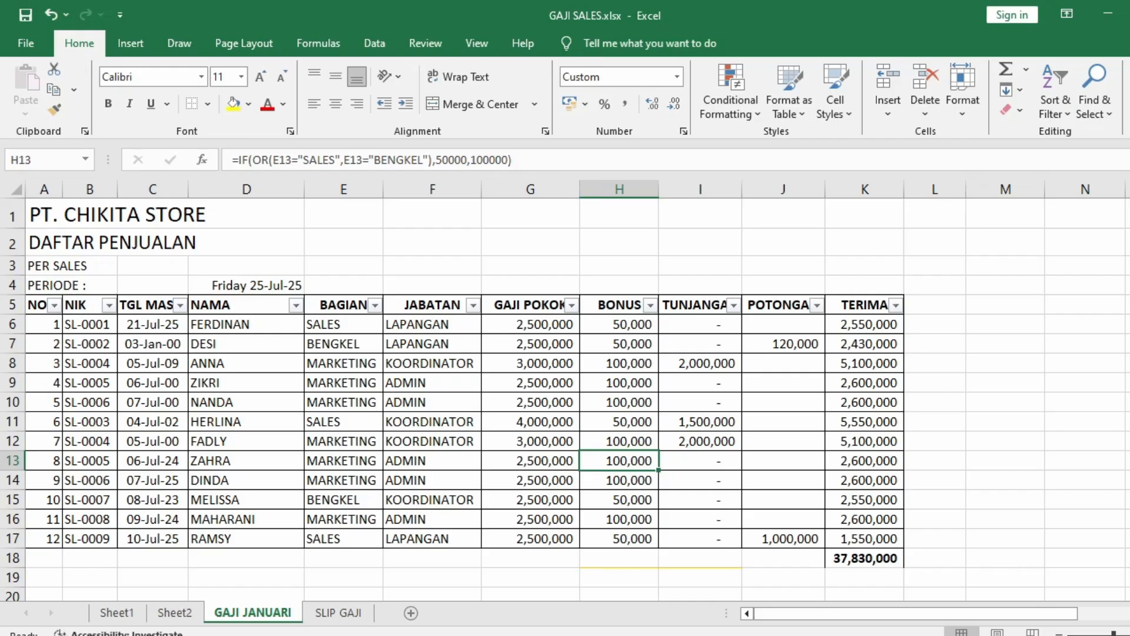
Sort the table by the BAGIAN column from A to Z and look over the reordered rows
{"action": "left_click", "coordinate": [432, 382]}
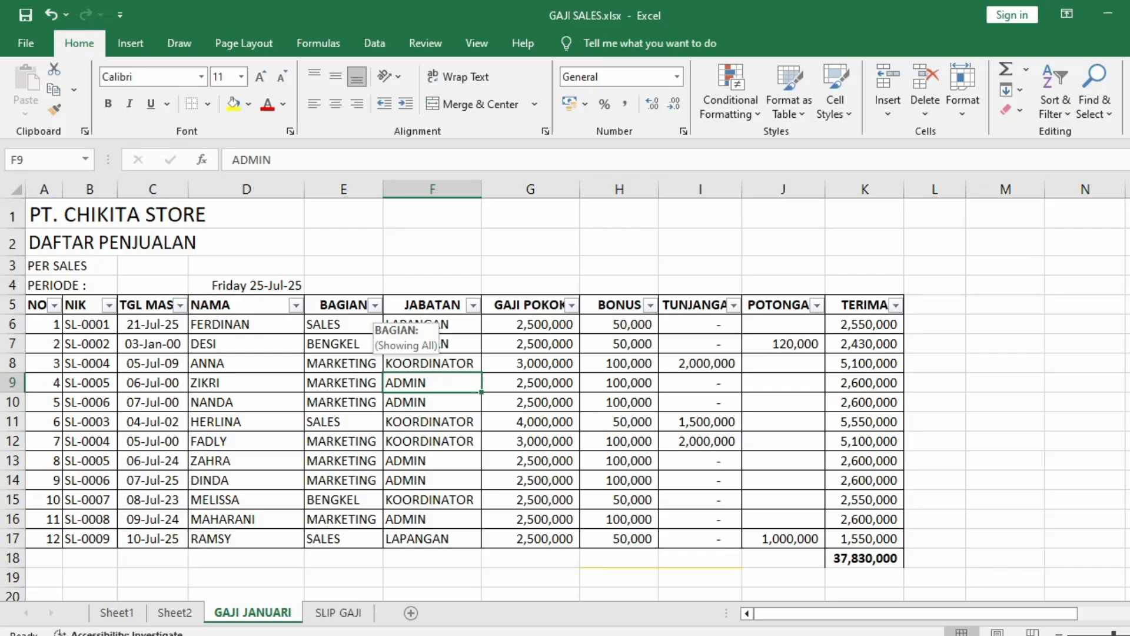
{"action": "left_click", "coordinate": [375, 305]}
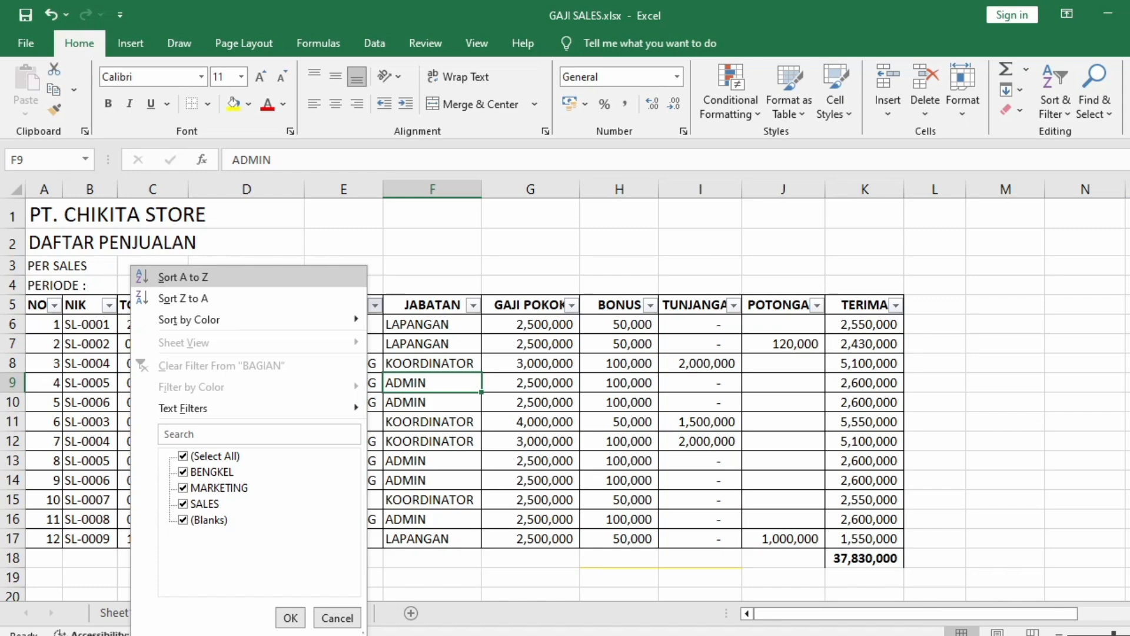
{"action": "left_click", "coordinate": [183, 277]}
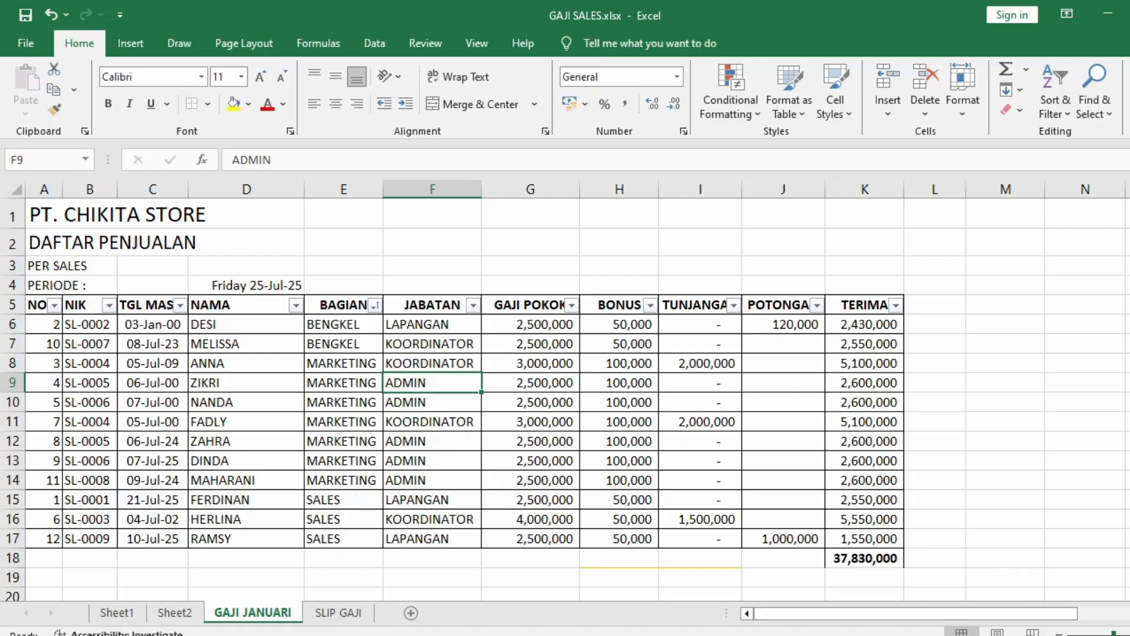
{"action": "scroll", "coordinate": [565, 388], "scroll_direction": "up", "scroll_amount": 2, "text": "ctrl"}
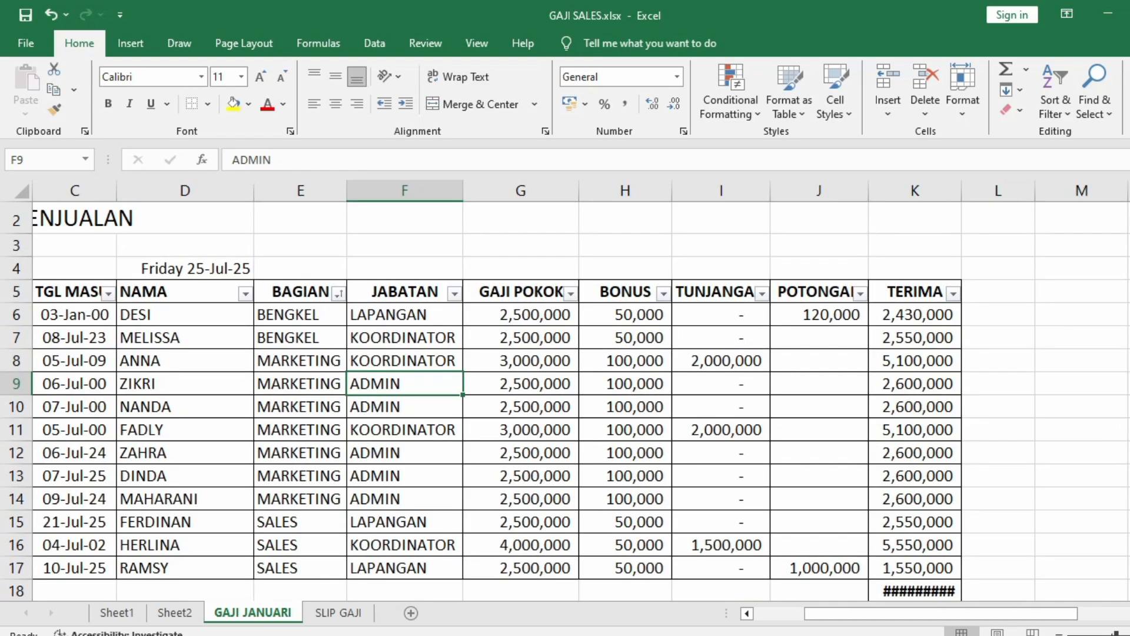
{"action": "scroll", "coordinate": [565, 389], "scroll_direction": "up", "scroll_amount": 2, "text": "ctrl"}
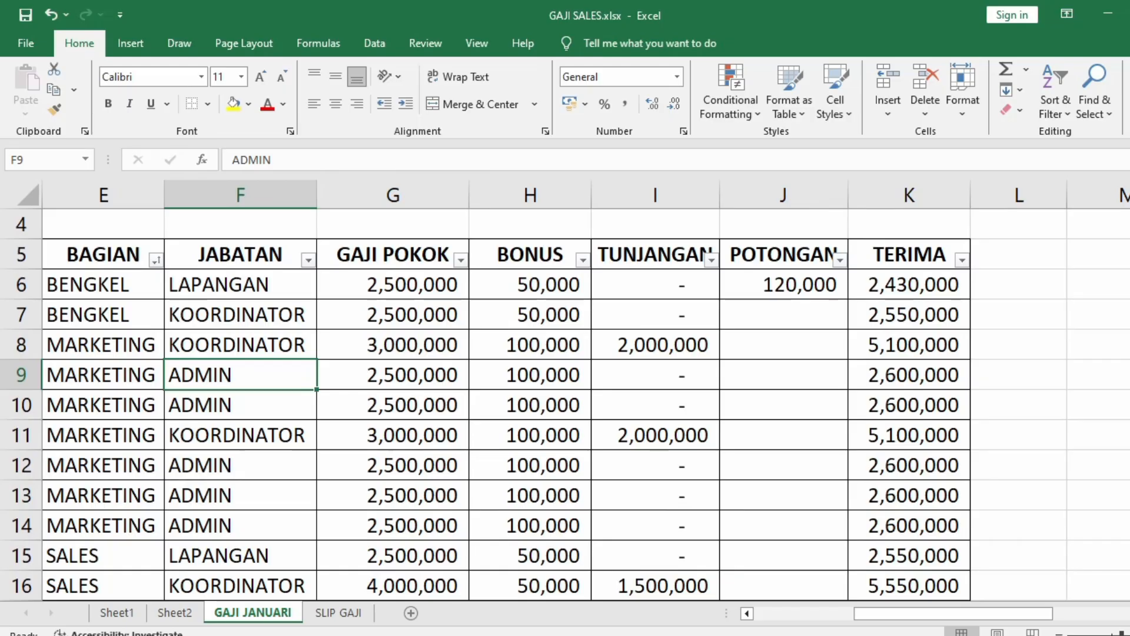
{"action": "key", "text": "ctrl+minus"}
{"action": "key", "text": "Escape"}
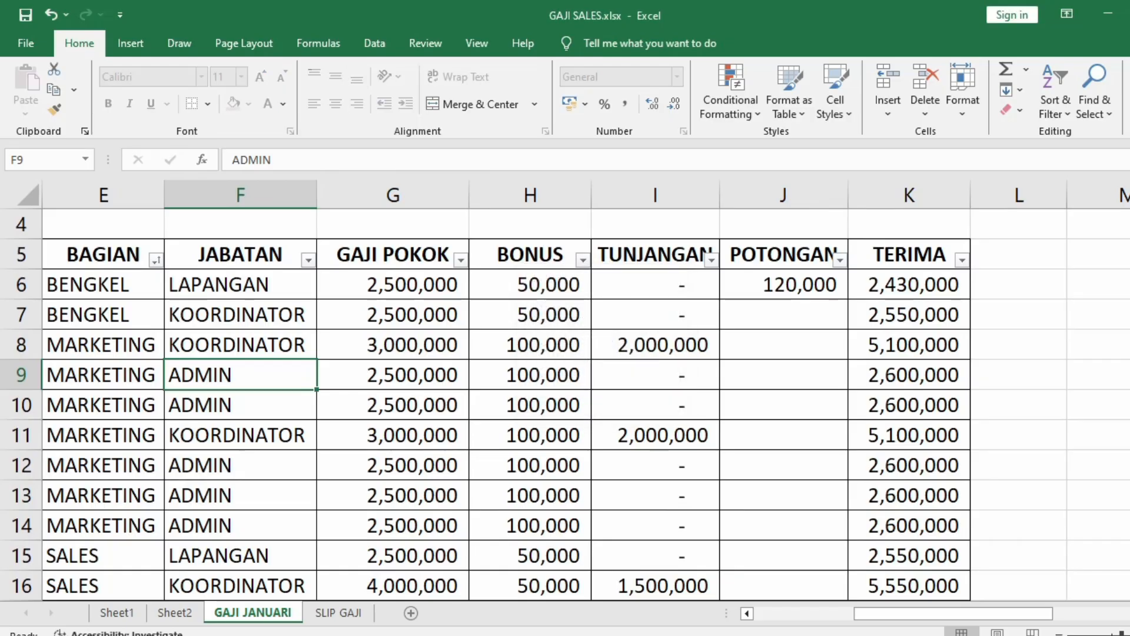
{"action": "scroll", "coordinate": [548, 341], "scroll_direction": "down", "scroll_amount": 5}
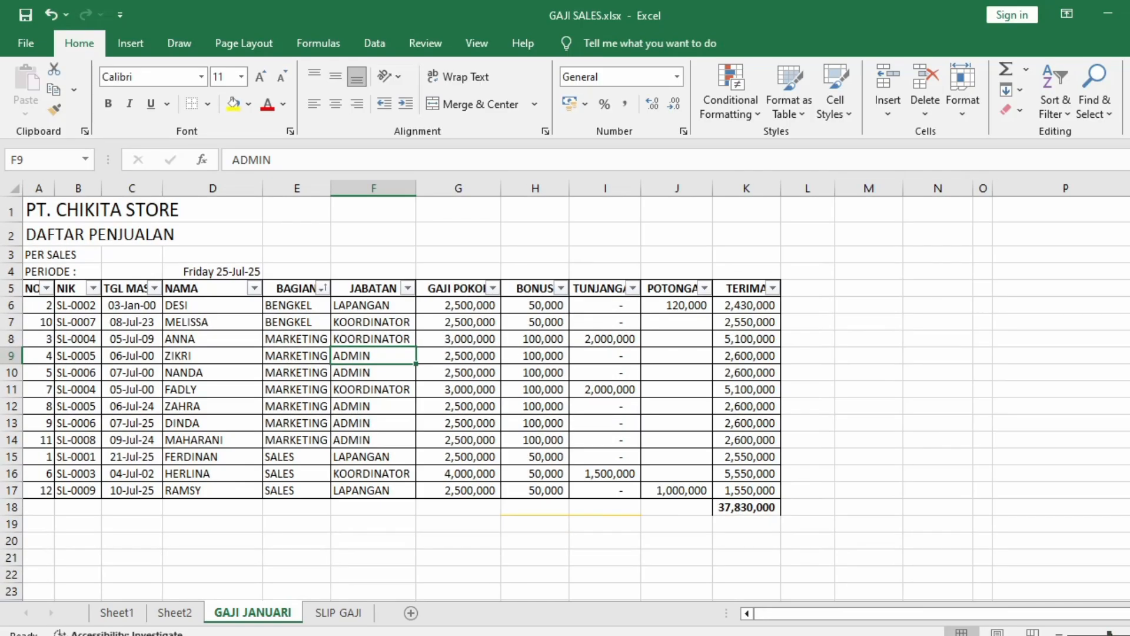
Sort the table by the BAGIAN column from Z to A
{"action": "left_click", "coordinate": [323, 288]}
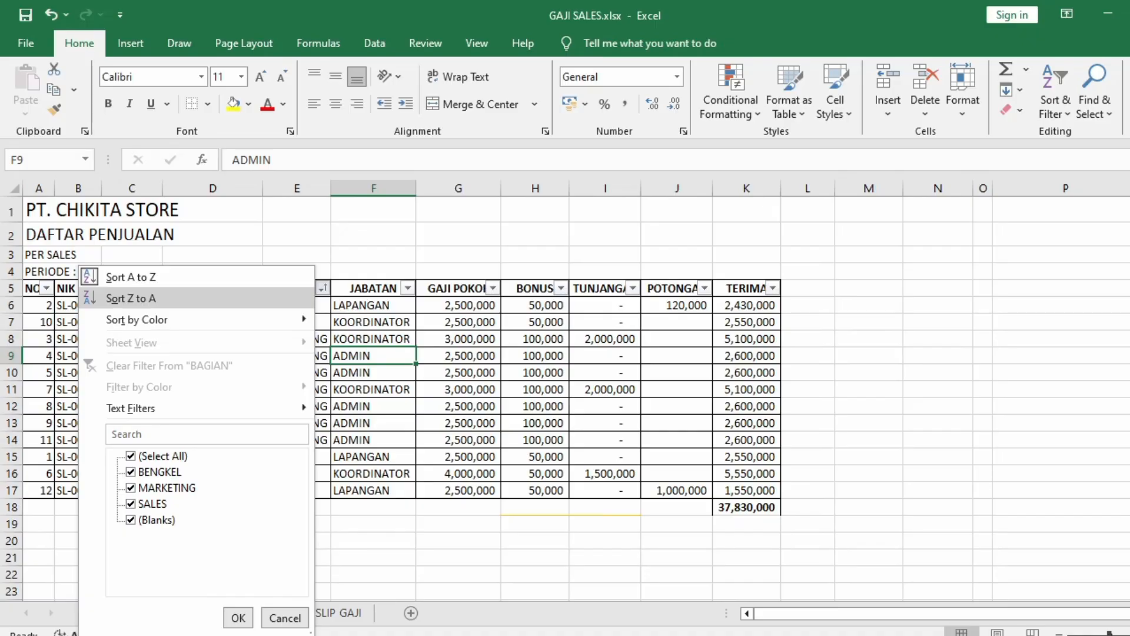
{"action": "left_click", "coordinate": [131, 299]}
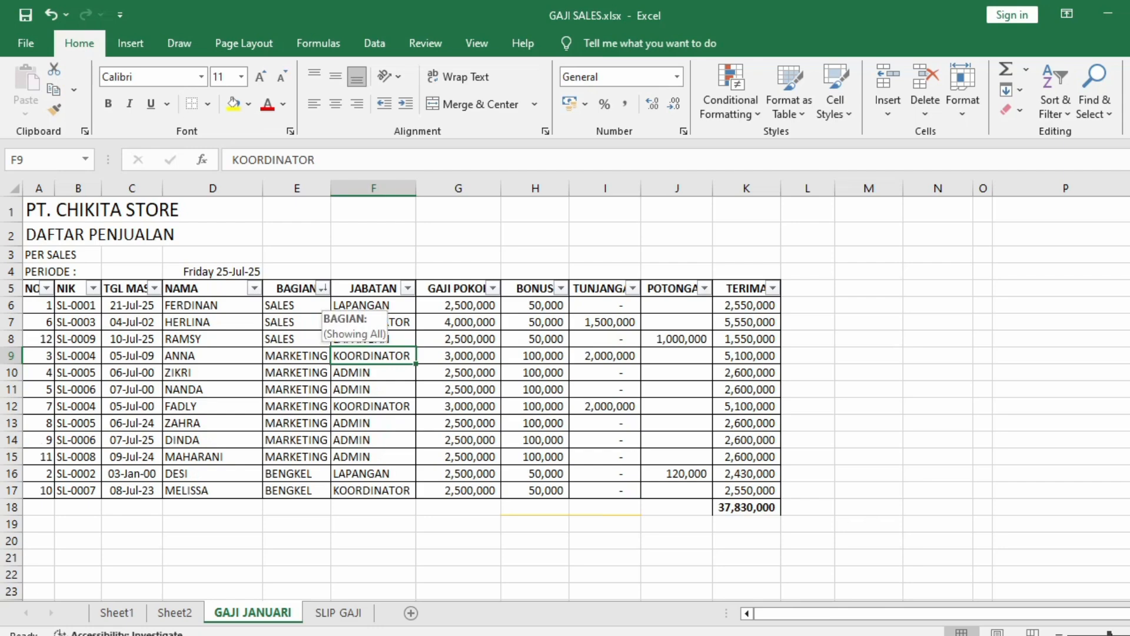
{"action": "left_click", "coordinate": [323, 288]}
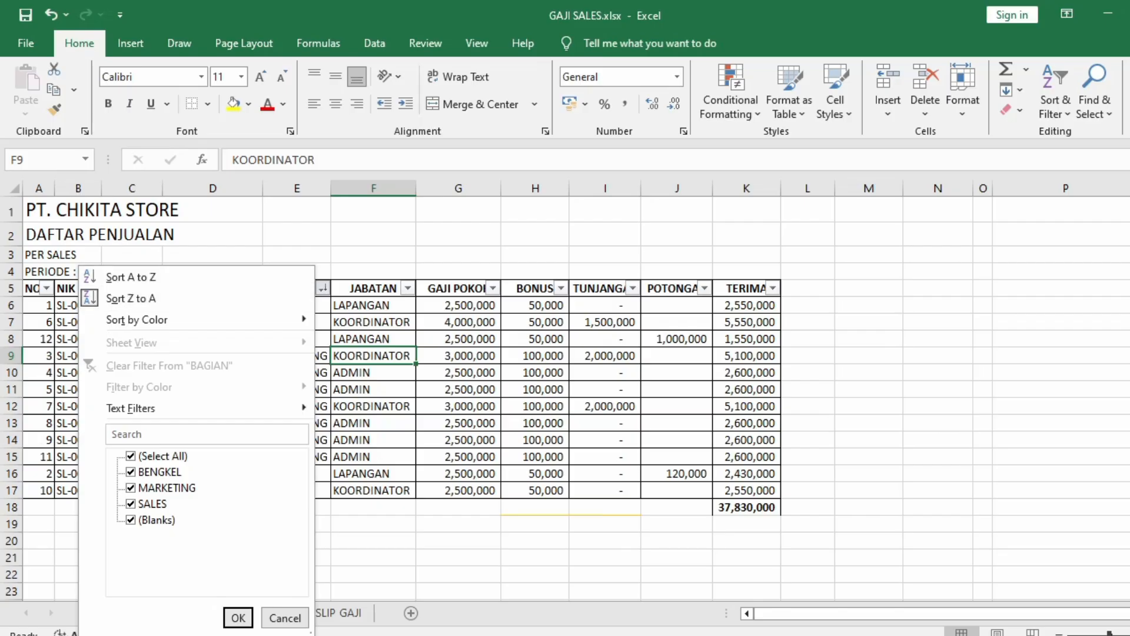
{"action": "left_click", "coordinate": [238, 617]}
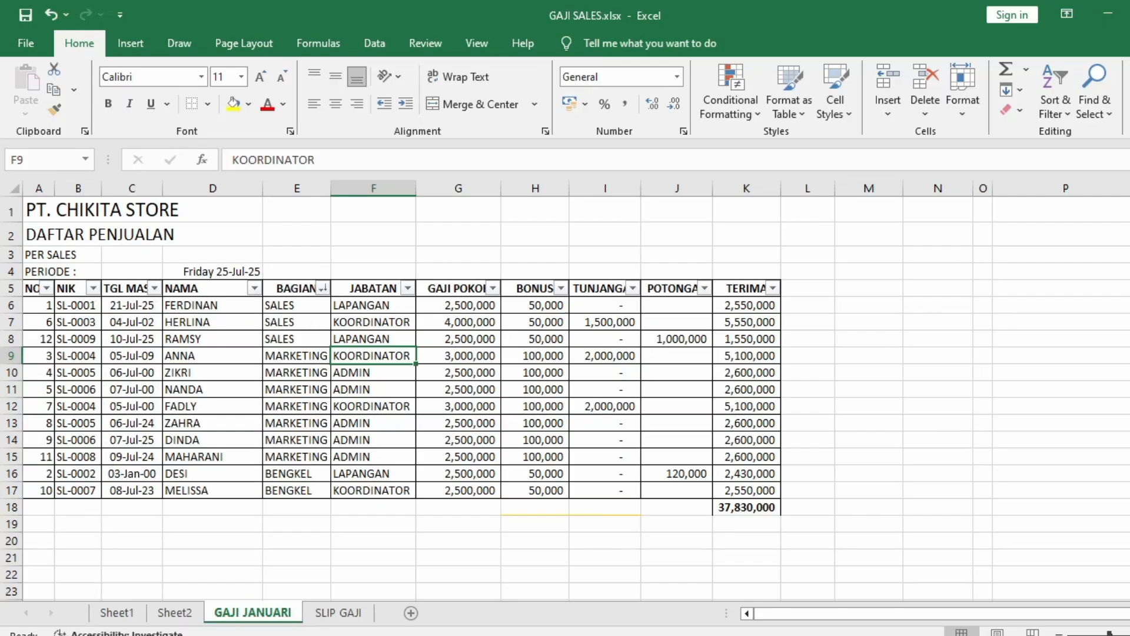
Sort the table by the NAMA column from A to Z
{"action": "left_click", "coordinate": [255, 288]}
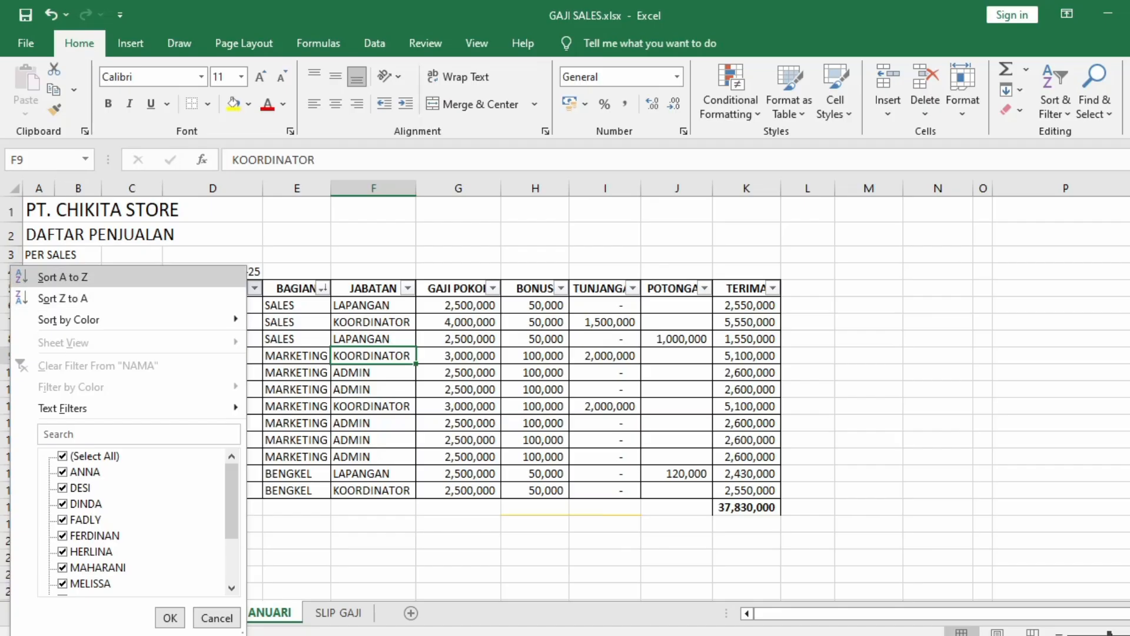
{"action": "left_click", "coordinate": [62, 276]}
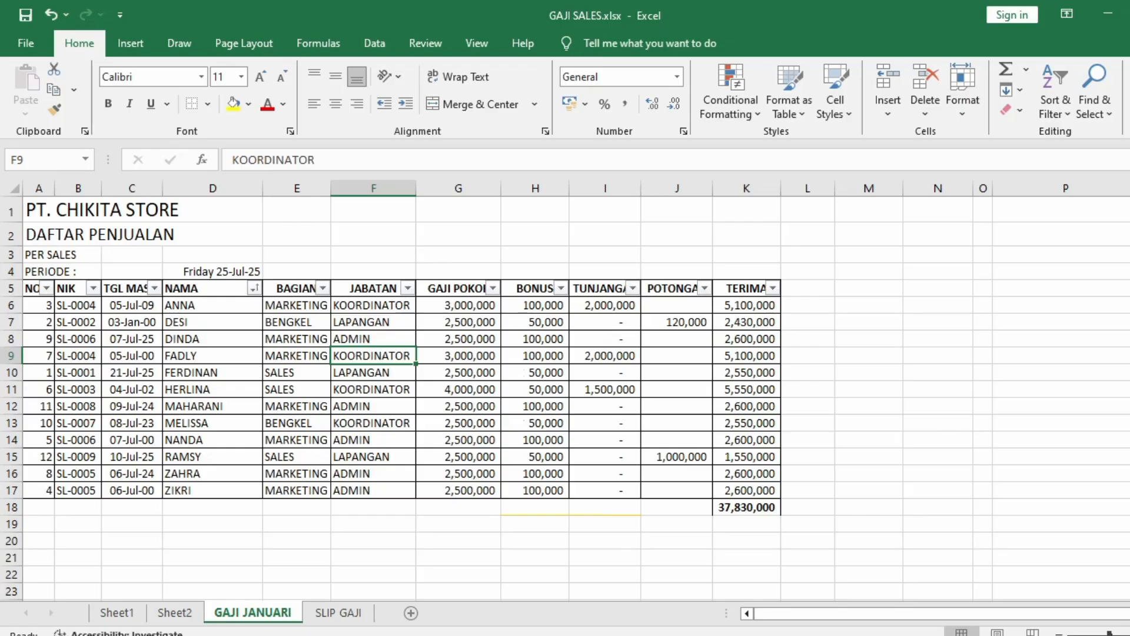
{"action": "left_click", "coordinate": [254, 288]}
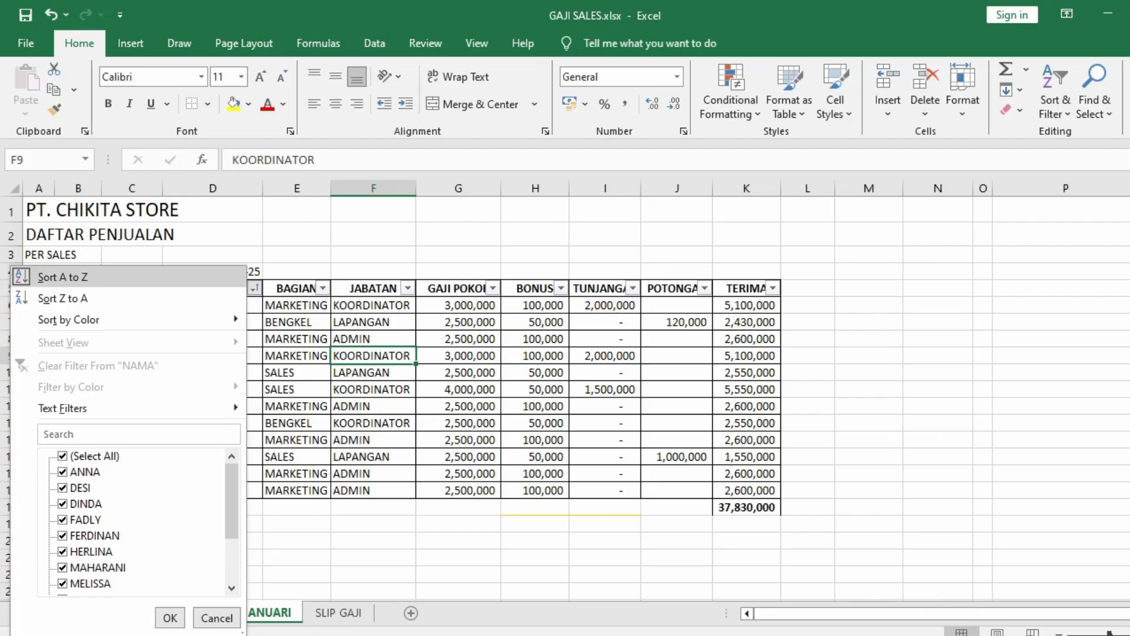
{"action": "left_click", "coordinate": [63, 277]}
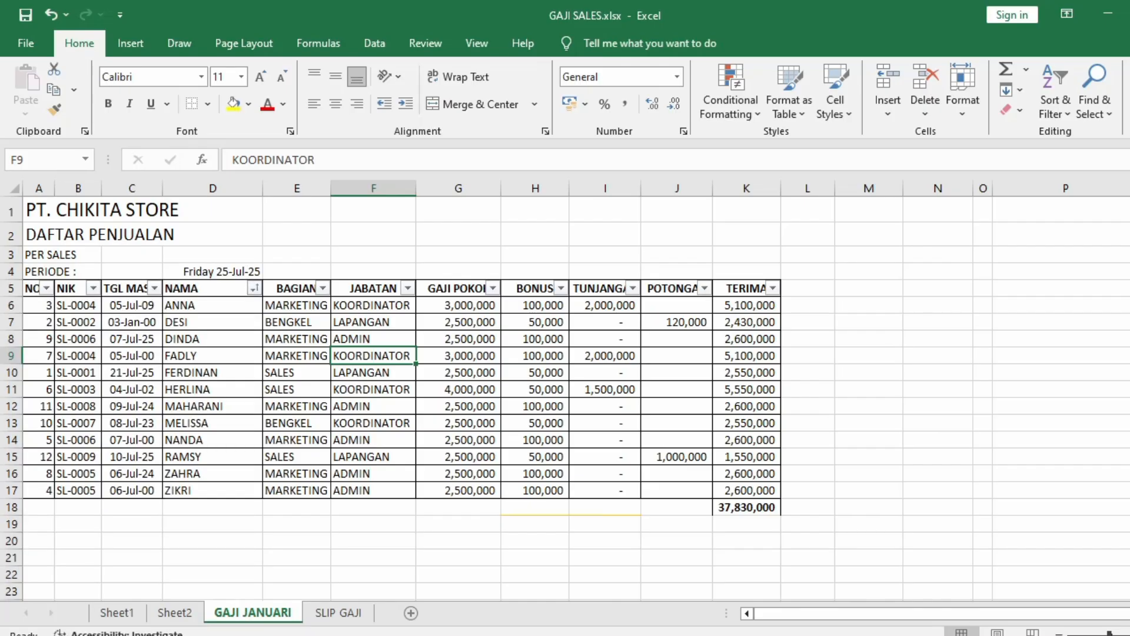
{"action": "left_click", "coordinate": [254, 288]}
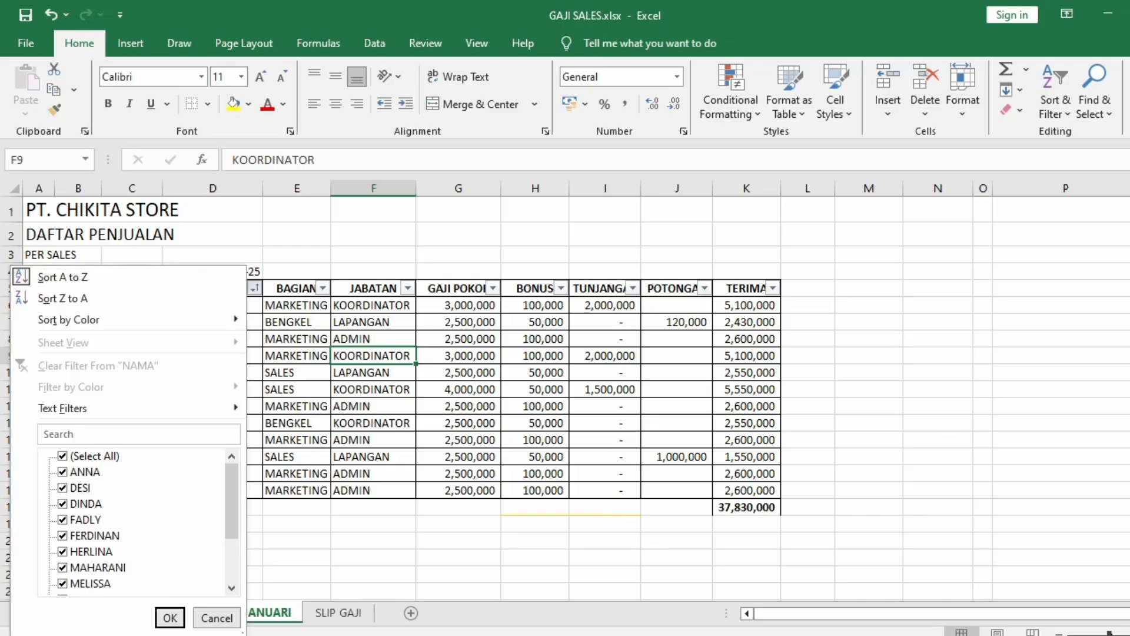
{"action": "left_click", "coordinate": [63, 277]}
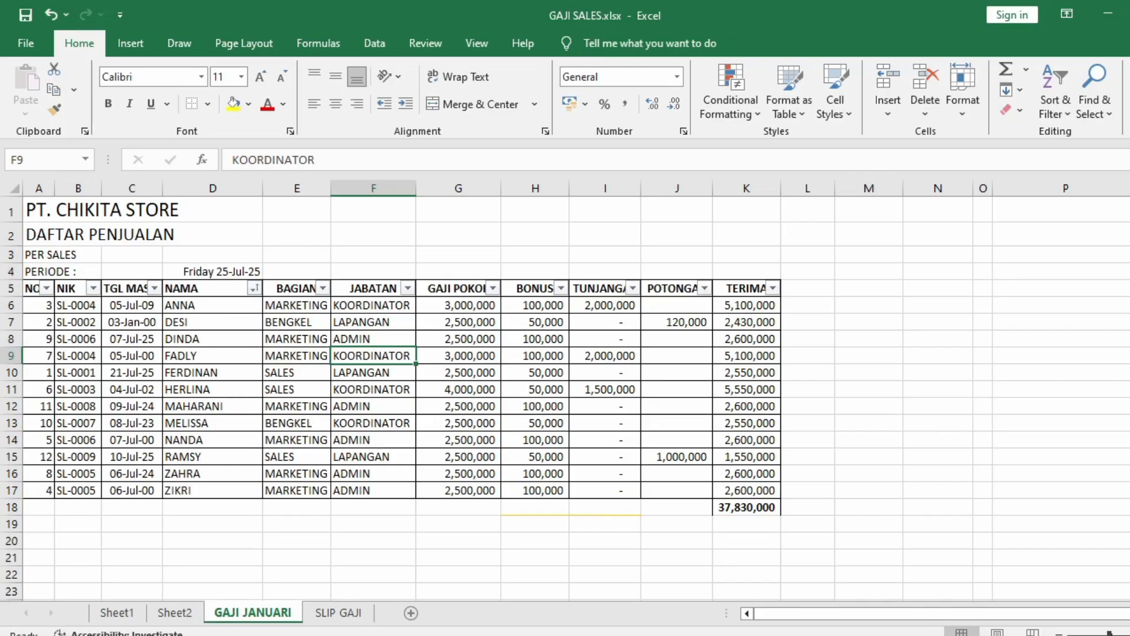
{"action": "left_click", "coordinate": [213, 305]}
{"action": "left_click", "coordinate": [212, 322]}
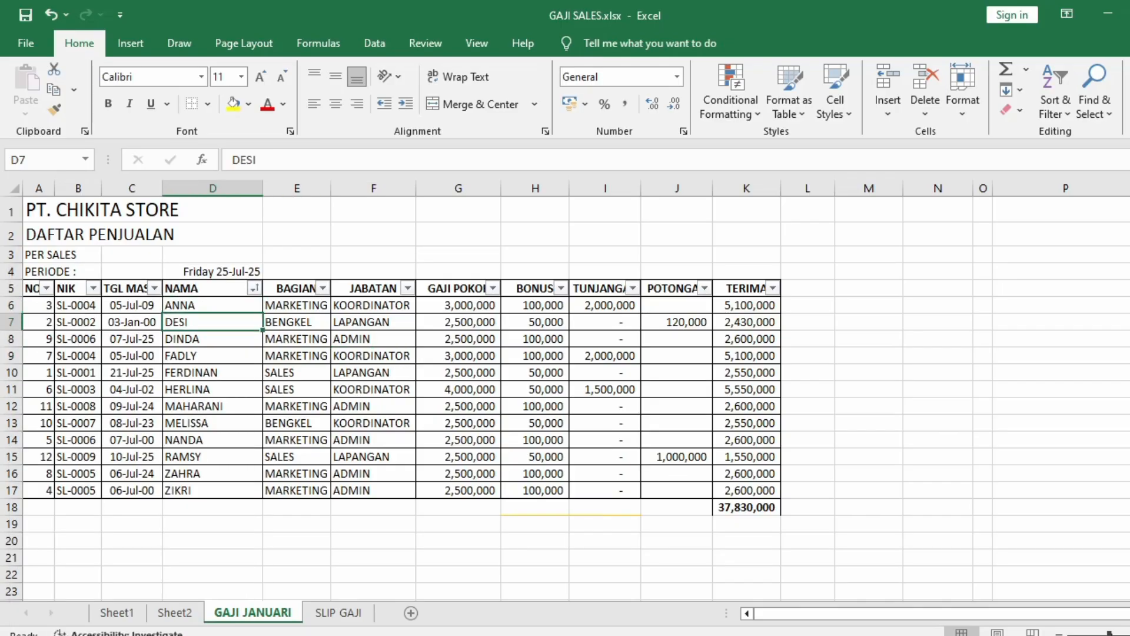
{"action": "left_click", "coordinate": [253, 288]}
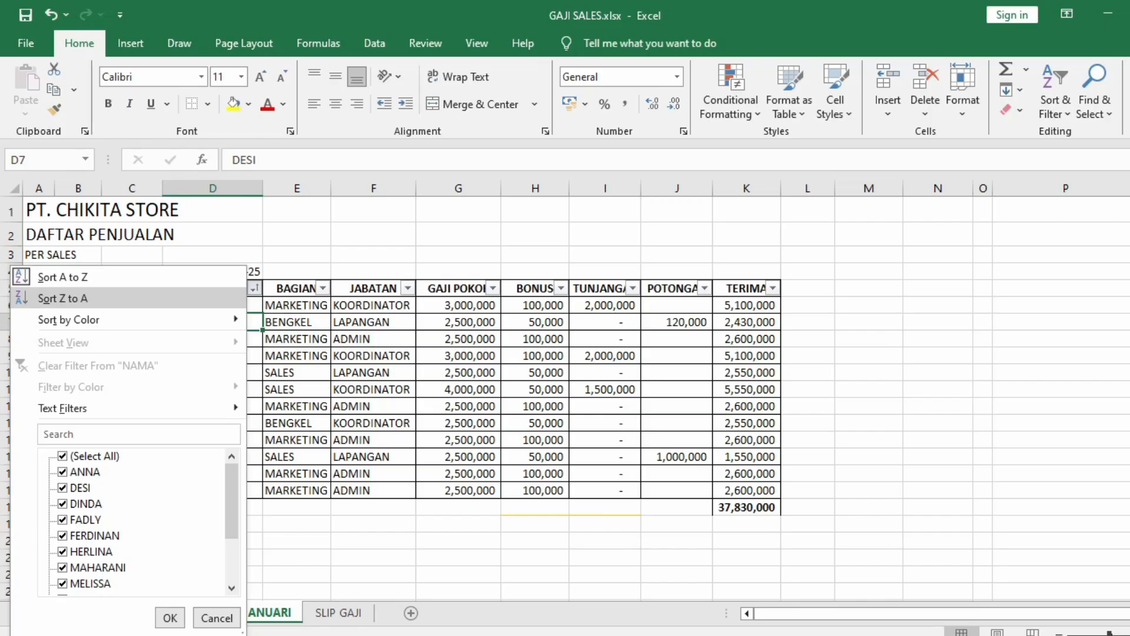
{"action": "mouse_move", "coordinate": [117, 319]}
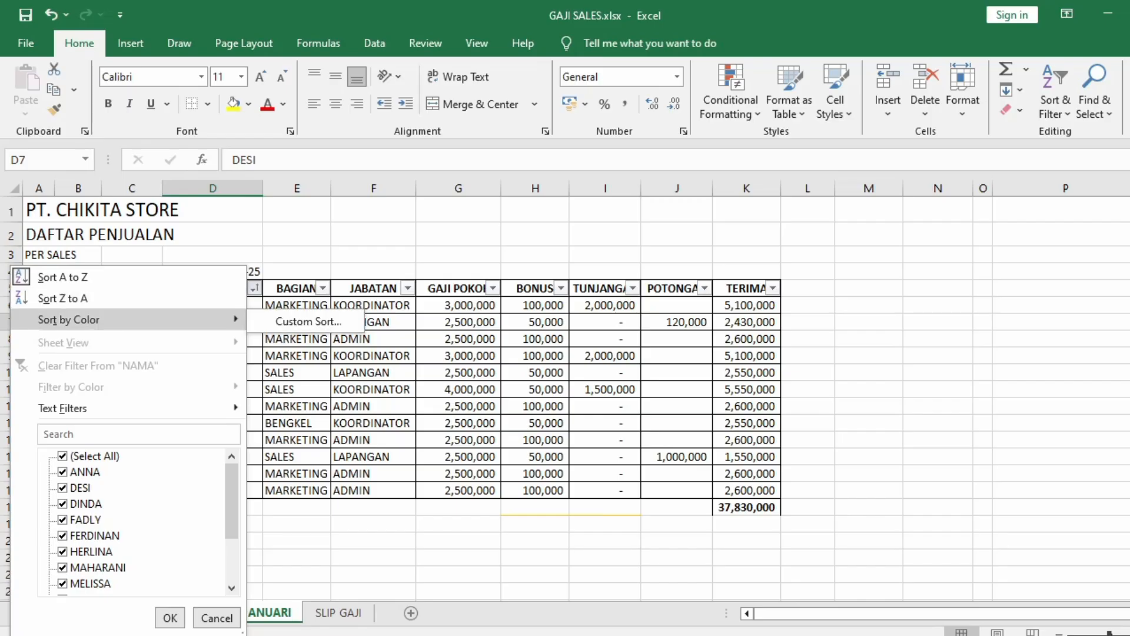
{"action": "left_click", "coordinate": [62, 277]}
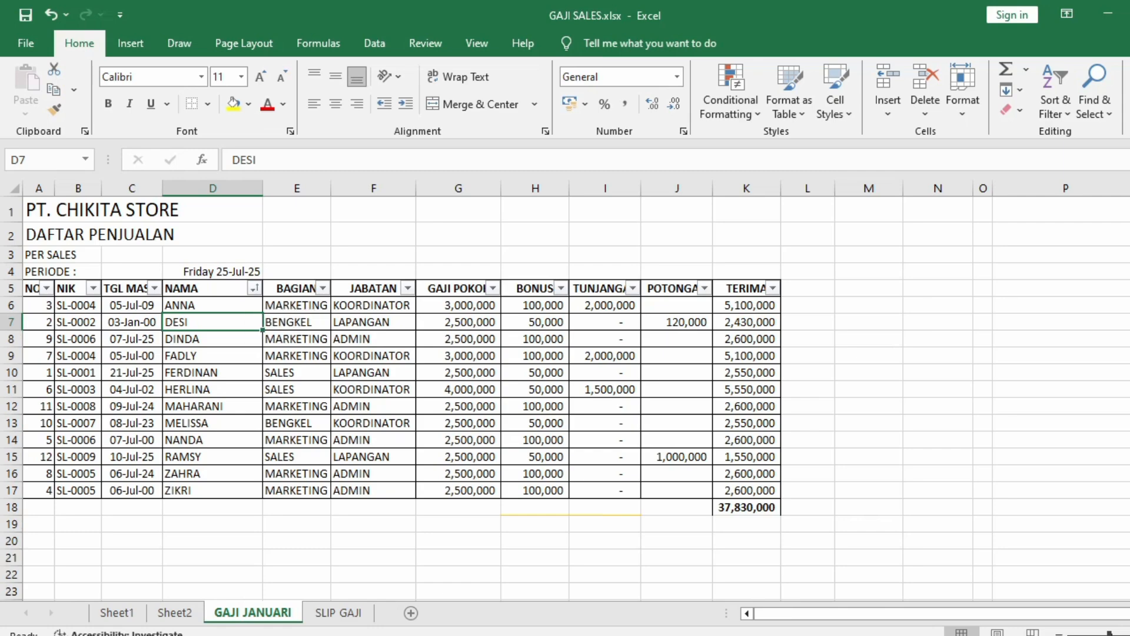
{"action": "left_click", "coordinate": [254, 287]}
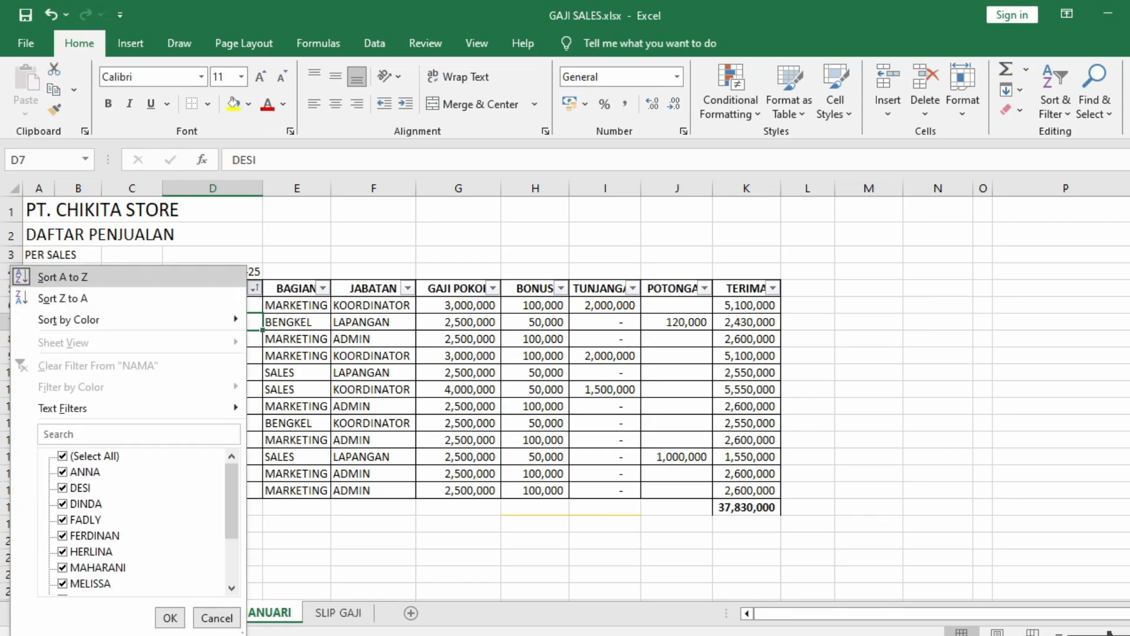
{"action": "left_click", "coordinate": [62, 277]}
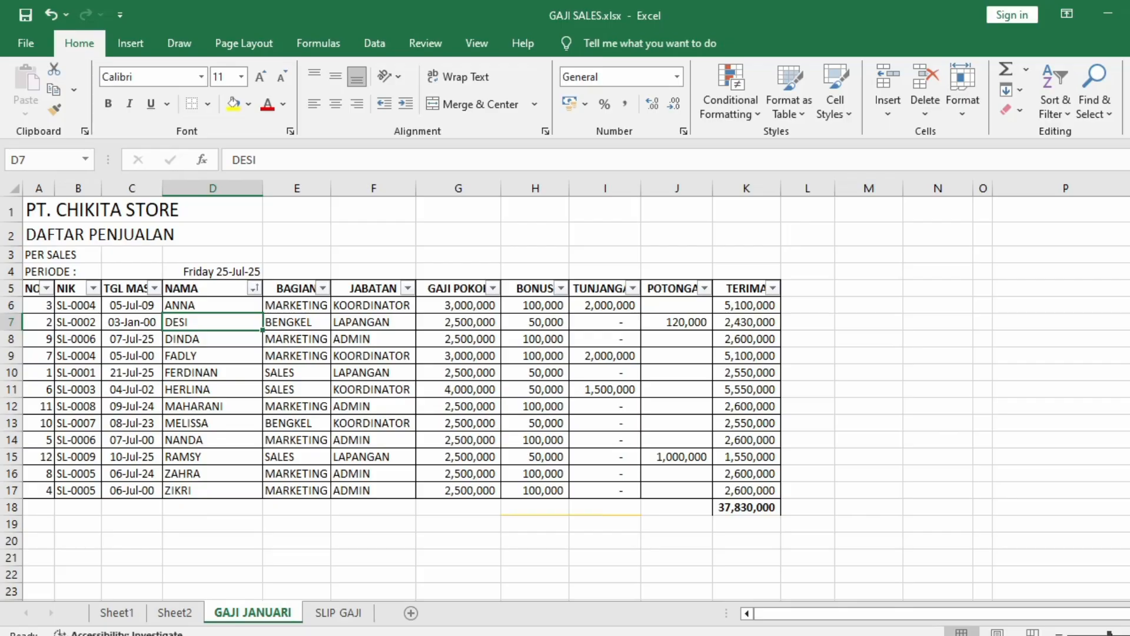
Remove the filter from the table's header row, starting from the NAMA header cell D5
{"action": "key", "text": "Down"}
{"action": "key", "text": "Down"}
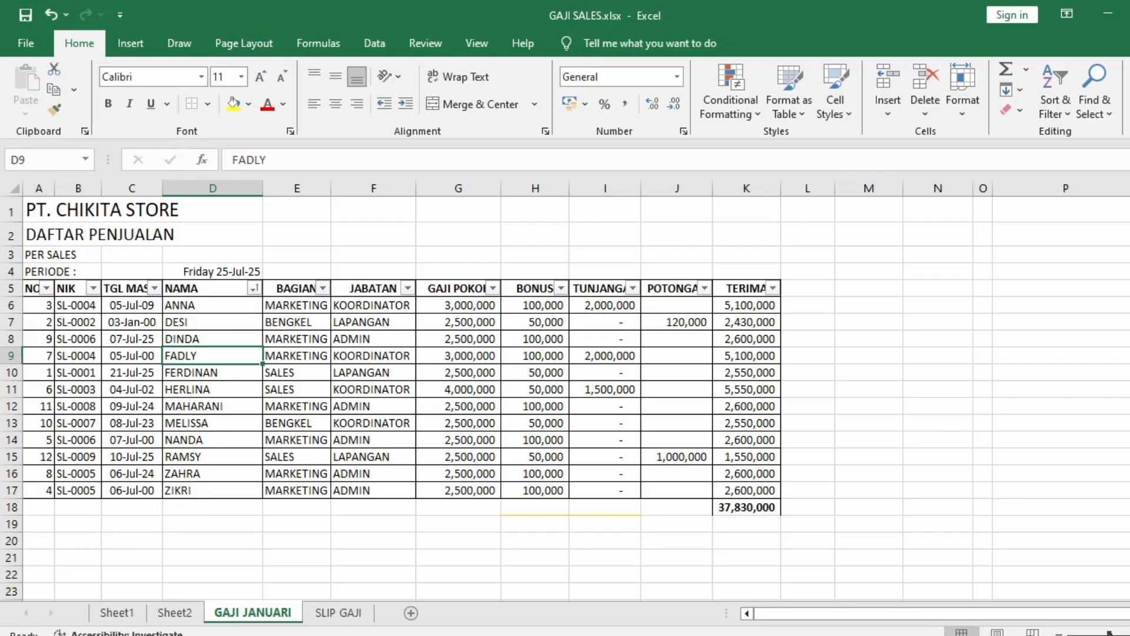
{"action": "key", "text": "Up"}
{"action": "key", "text": "Up"}
{"action": "key", "text": "Up"}
{"action": "key", "text": "Up"}
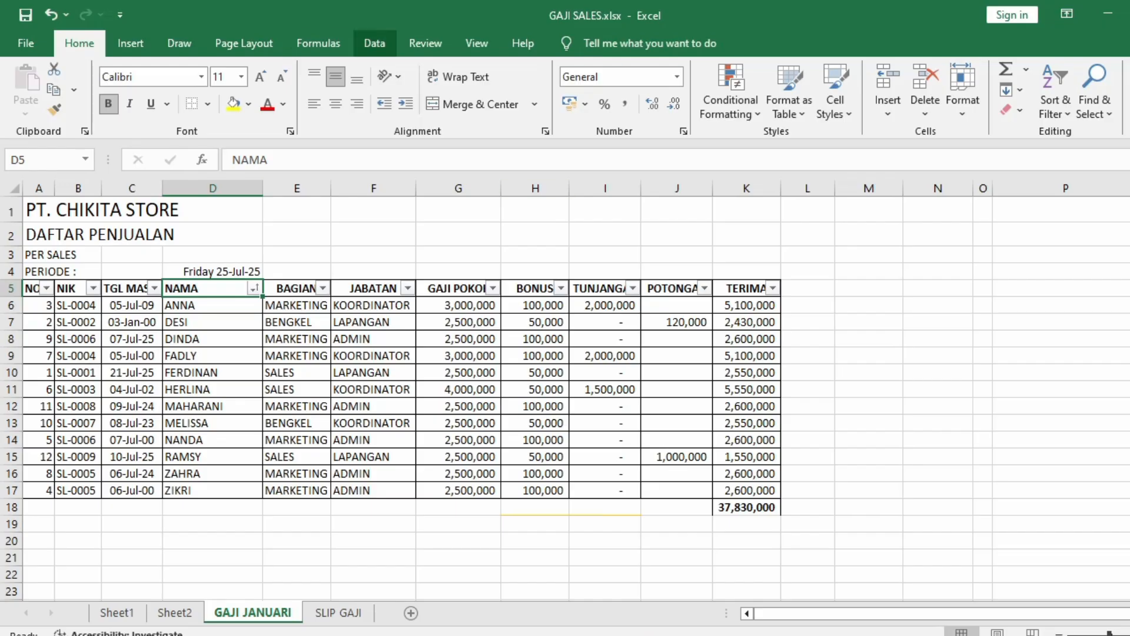
{"action": "left_click", "coordinate": [374, 43]}
{"action": "left_click", "coordinate": [564, 90]}
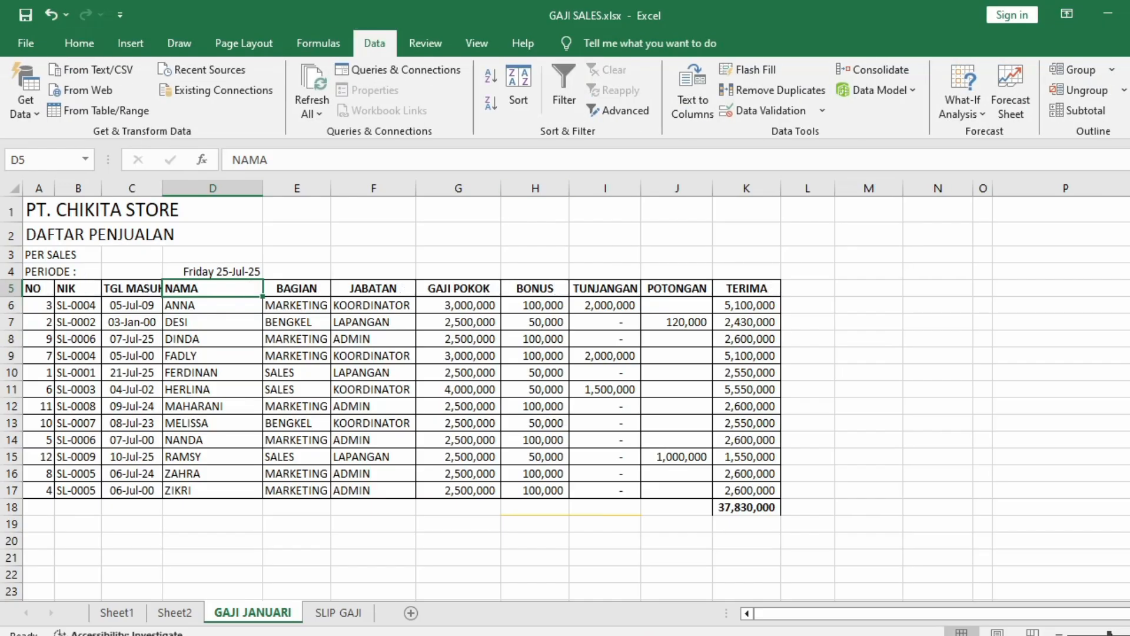
Turn filtering back on for the header cells A5:K5, from NO to TERIMA
{"action": "left_click", "coordinate": [606, 272]}
{"action": "left_click_drag", "start_coordinate": [33, 288], "coordinate": [760, 288]}
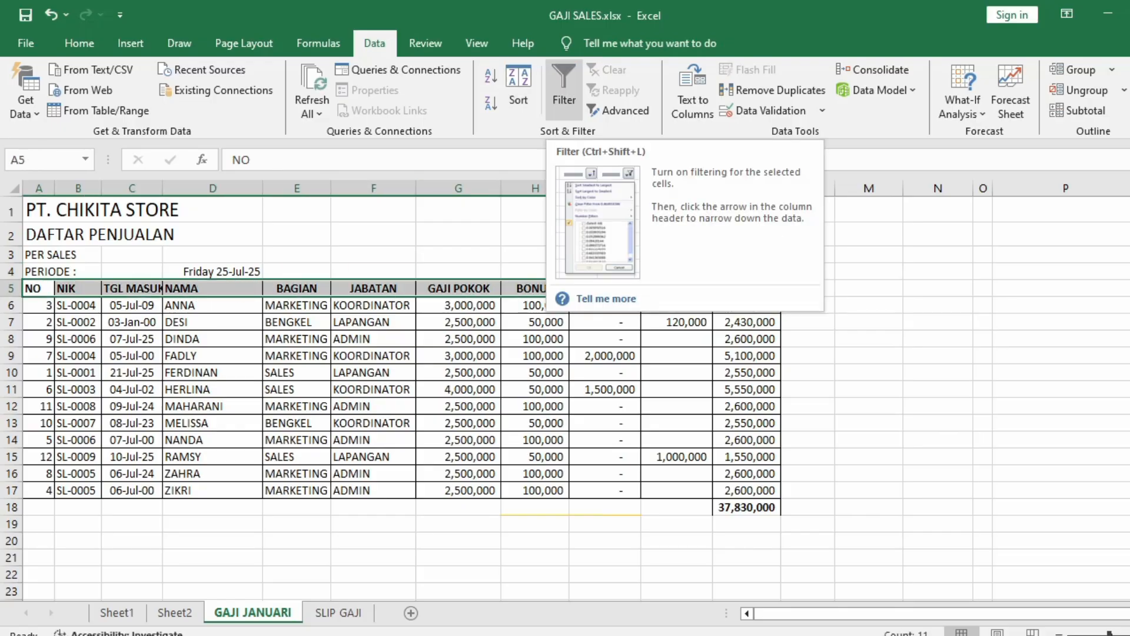
{"action": "left_click", "coordinate": [564, 88]}
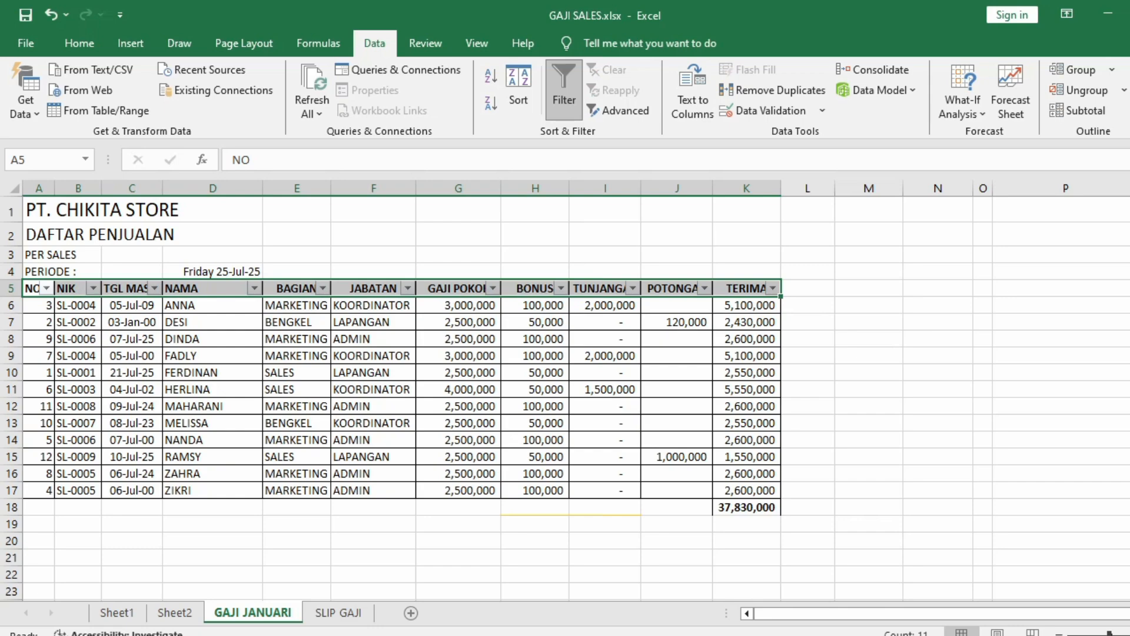
Filter the JABATAN column to show only the KOORDINATOR rows
{"action": "left_click", "coordinate": [408, 287]}
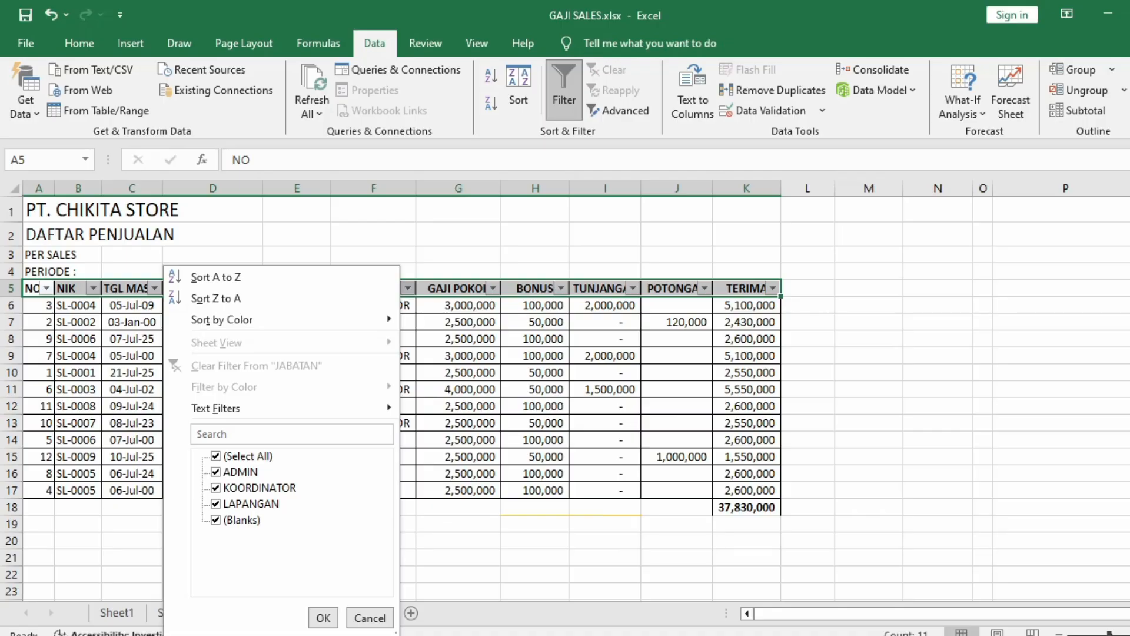
{"action": "left_click", "coordinate": [216, 456]}
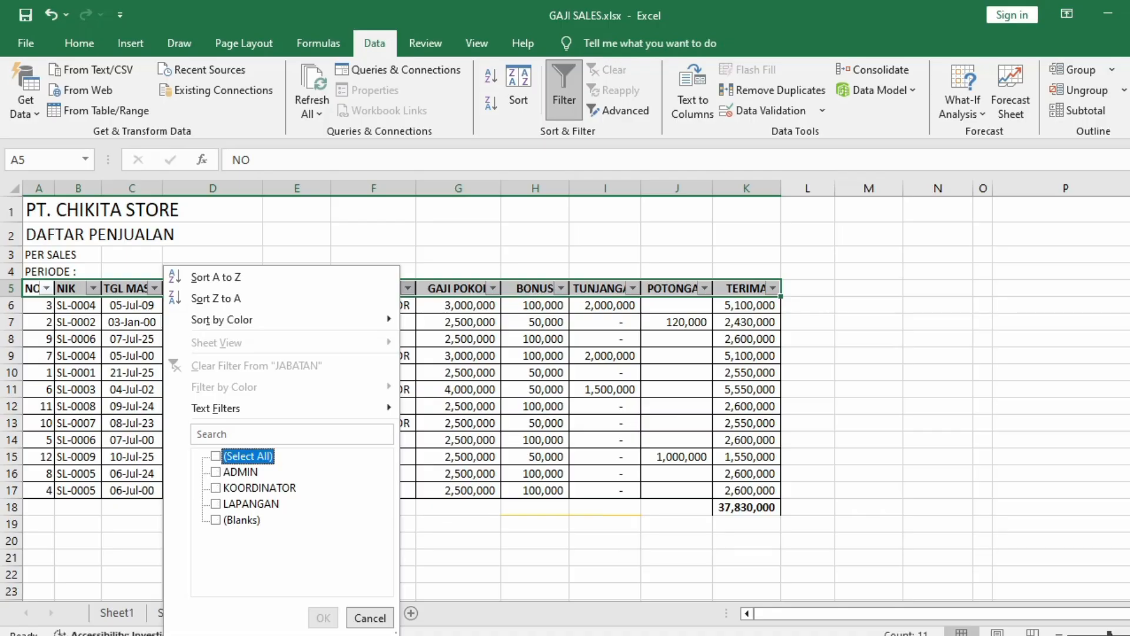
{"action": "left_click", "coordinate": [259, 488]}
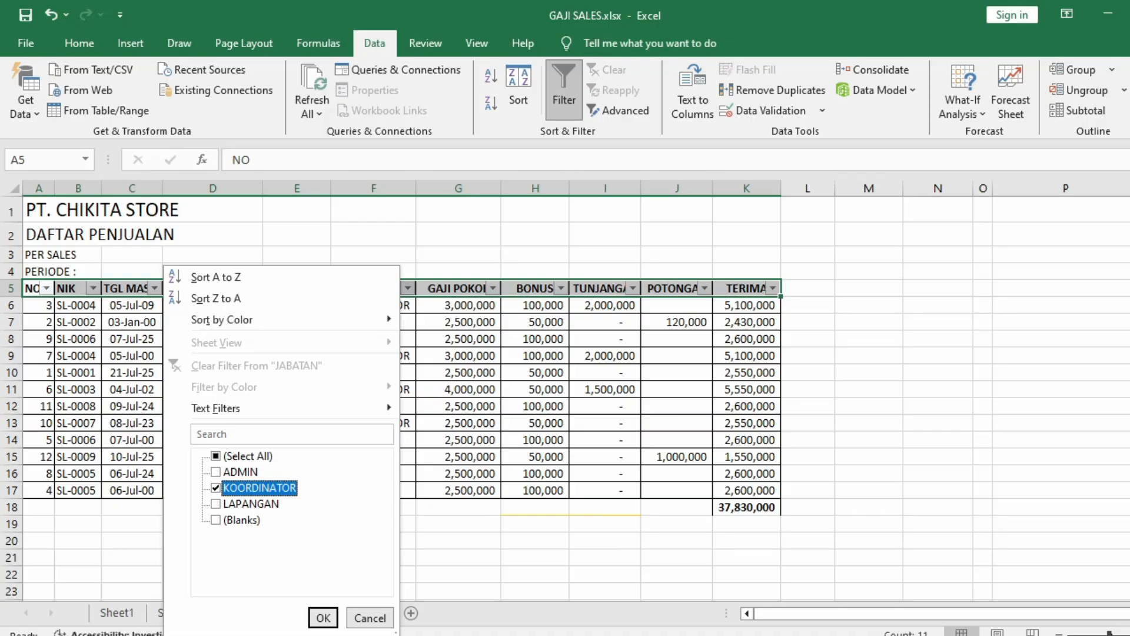
{"action": "key", "text": "Return"}
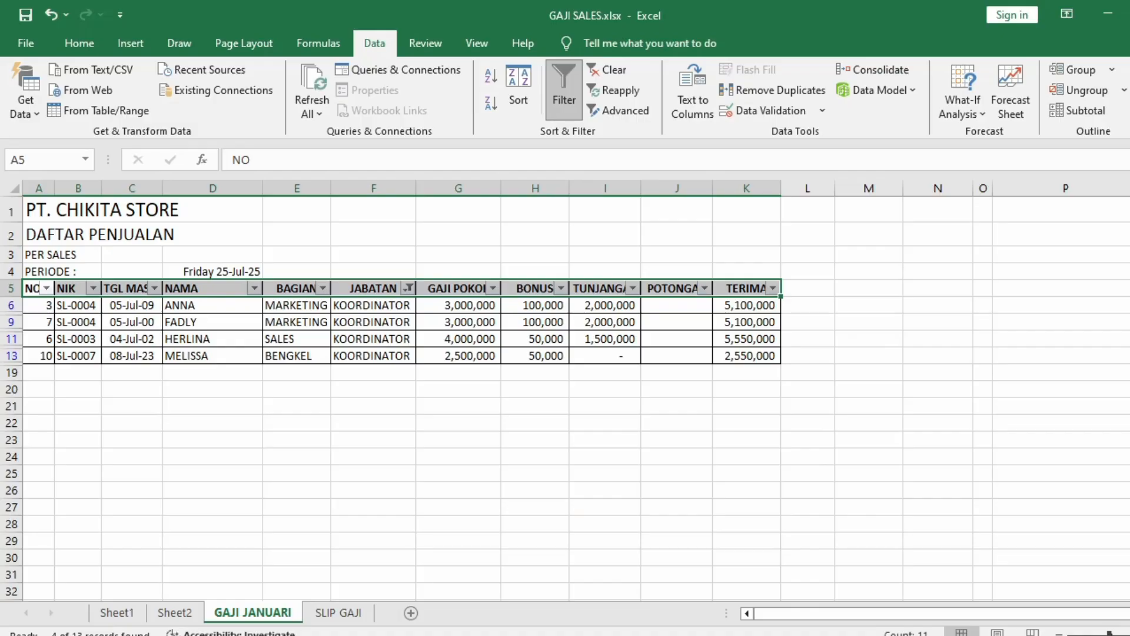
Clear the filter from the JABATAN column to bring back all rows
{"action": "left_click", "coordinate": [408, 288]}
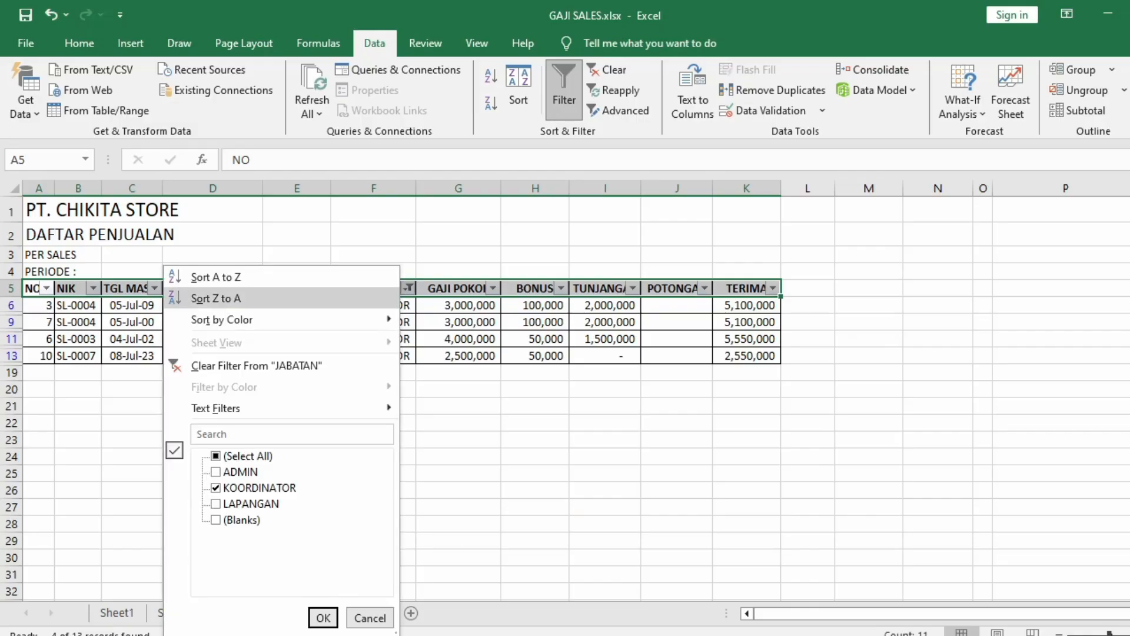
{"action": "mouse_move", "coordinate": [235, 319]}
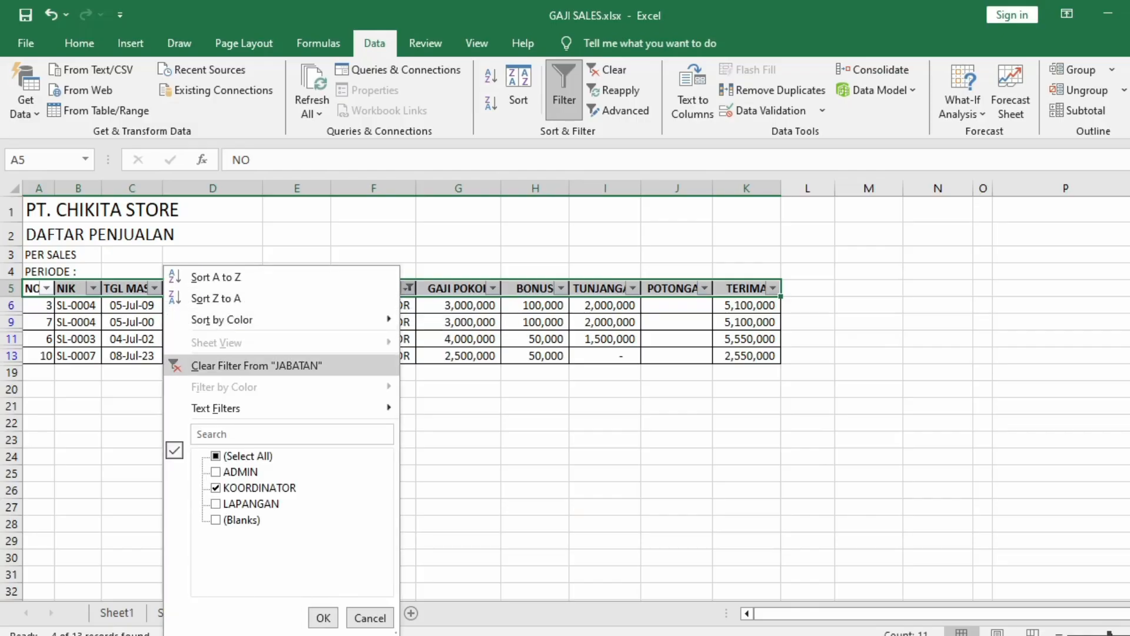
{"action": "left_click", "coordinate": [256, 365]}
{"action": "left_click", "coordinate": [373, 457]}
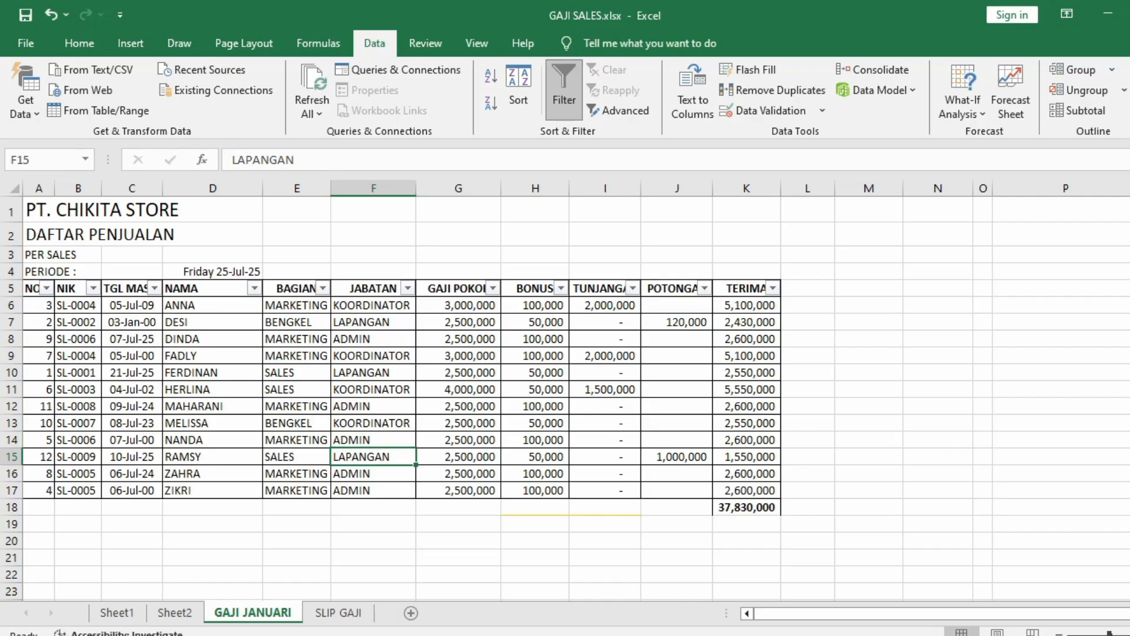
Delete the SUM total in cell K18 below the TERIMA column
{"action": "left_click", "coordinate": [458, 524]}
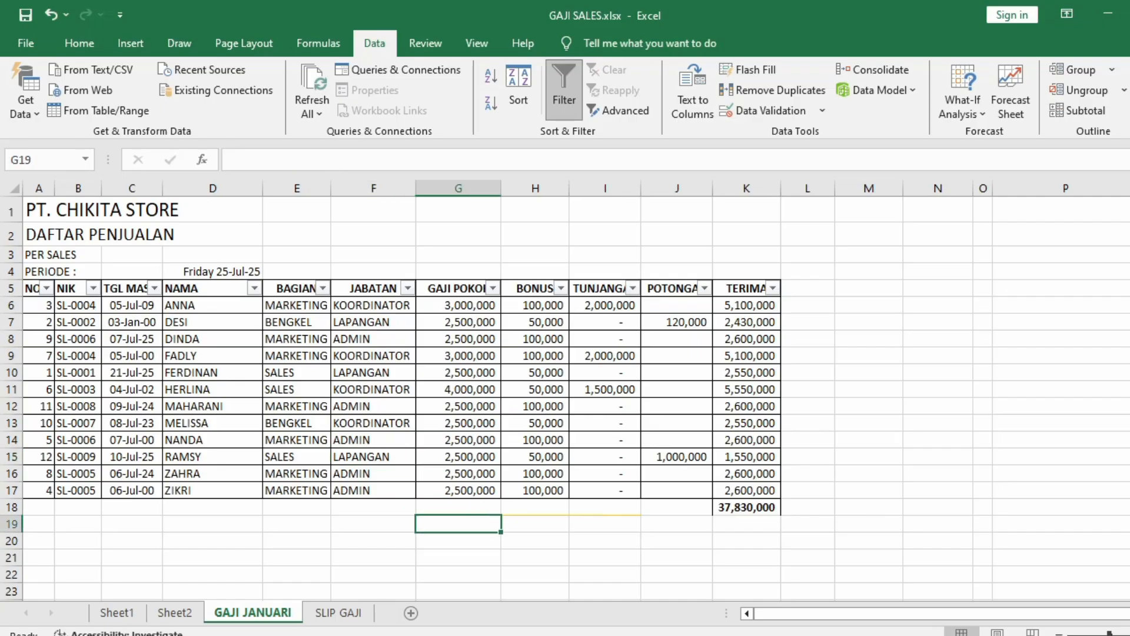
{"action": "left_click", "coordinate": [747, 508]}
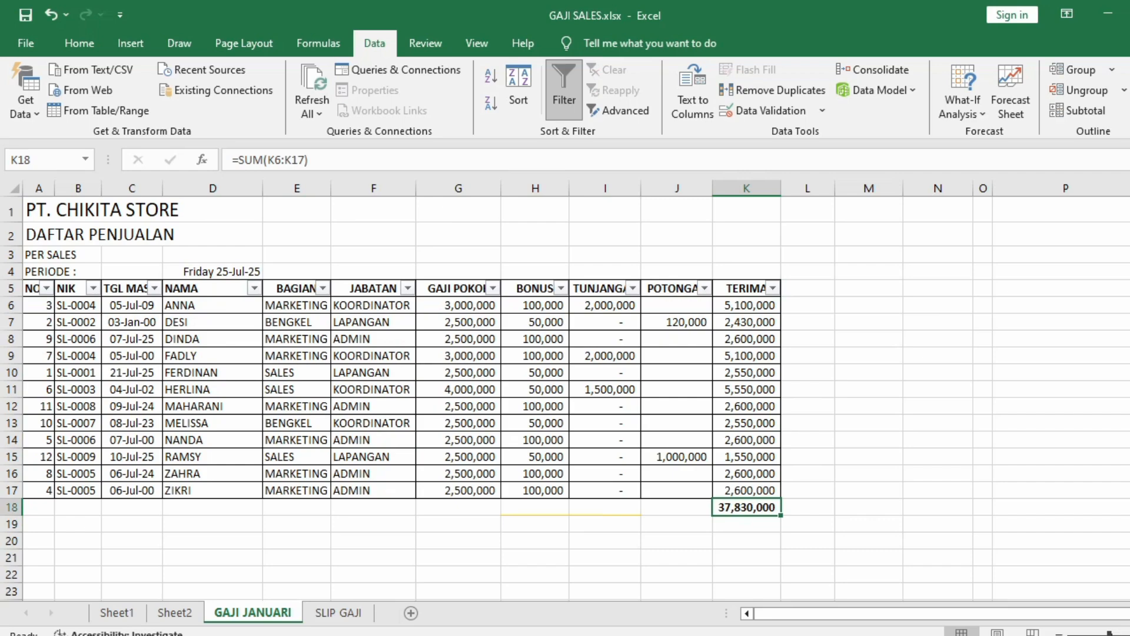
{"action": "key", "text": "Delete"}
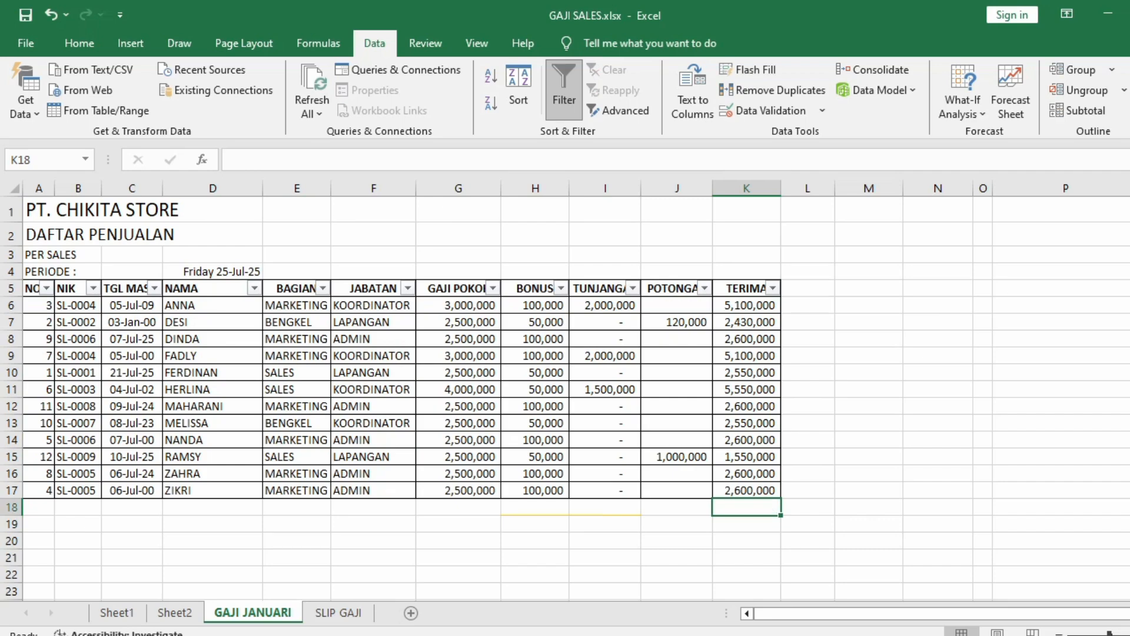
Enter the formula =SUBTOTAL(109,G6:G17) in cell G18, below the GAJI POKOK column, using function 109 - SUM
{"action": "left_click", "coordinate": [535, 508]}
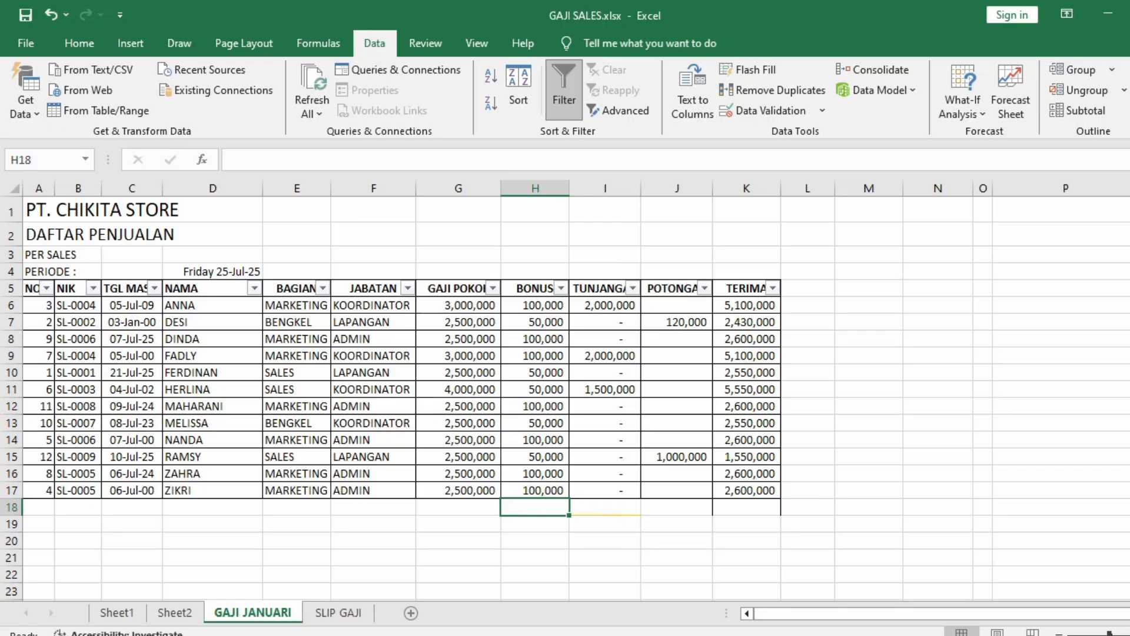
{"action": "left_click", "coordinate": [458, 507]}
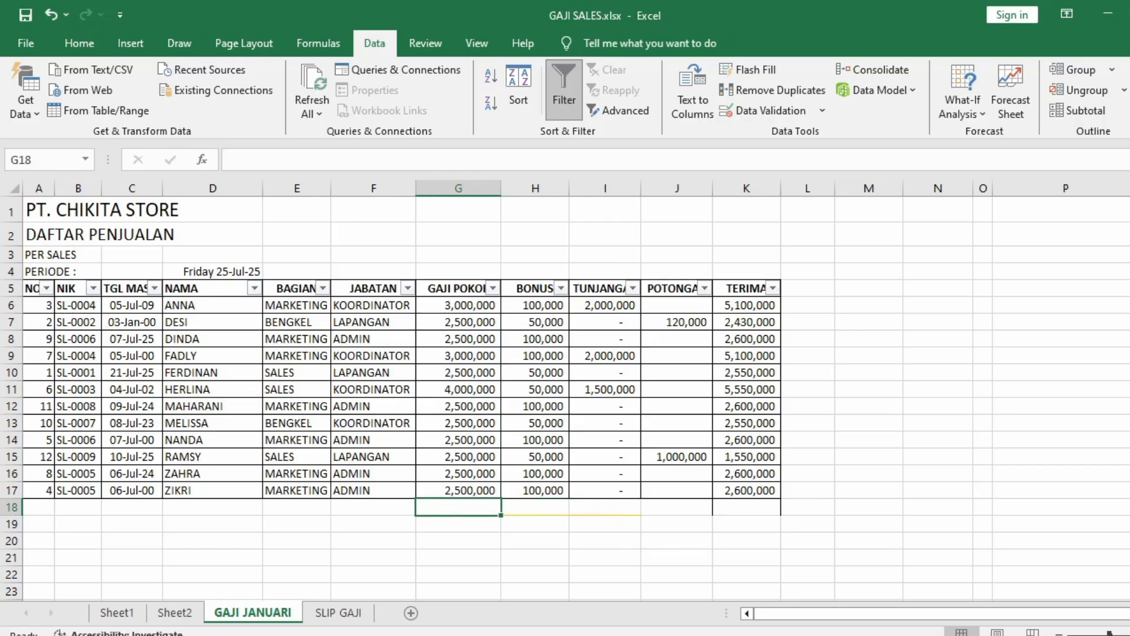
{"action": "type", "text": "=SUB"}
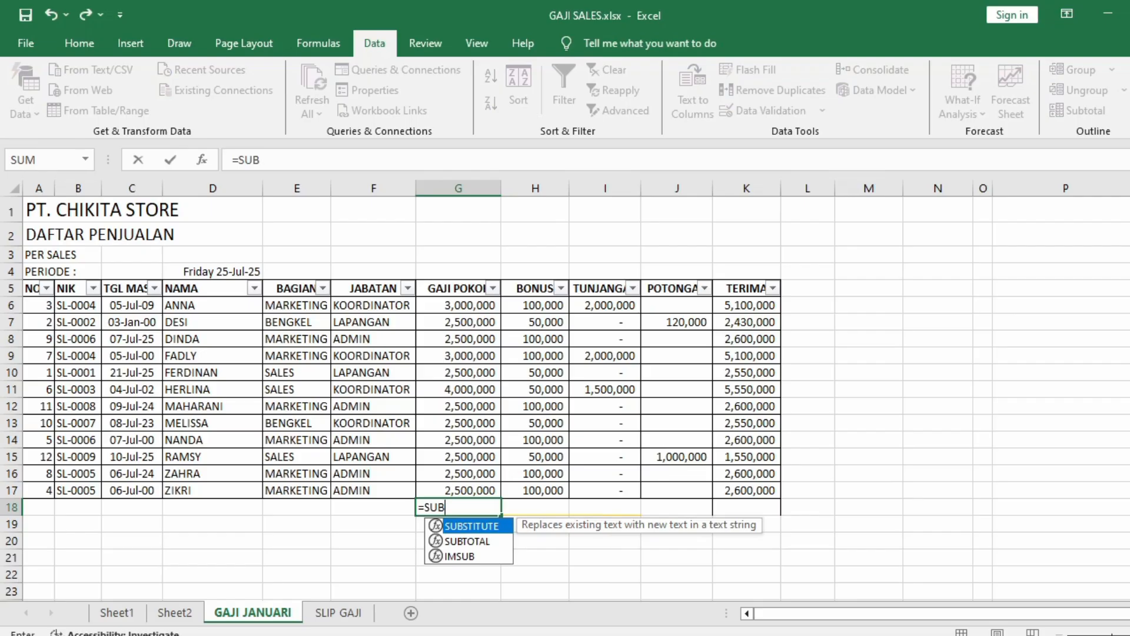
{"action": "key", "text": "Down"}
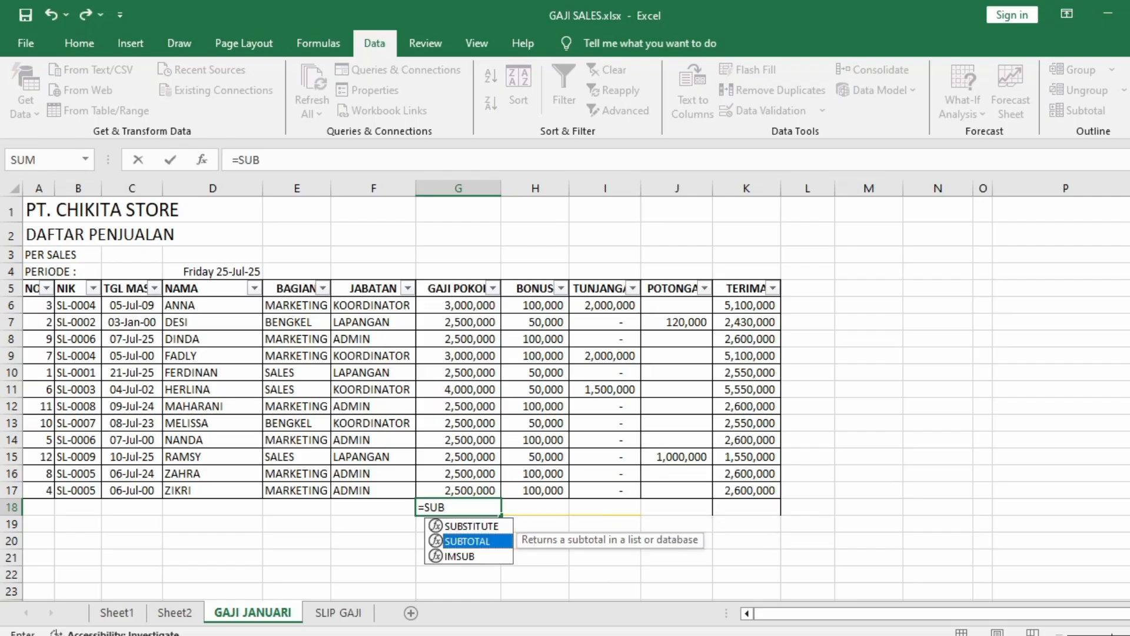
{"action": "key", "text": "Tab"}
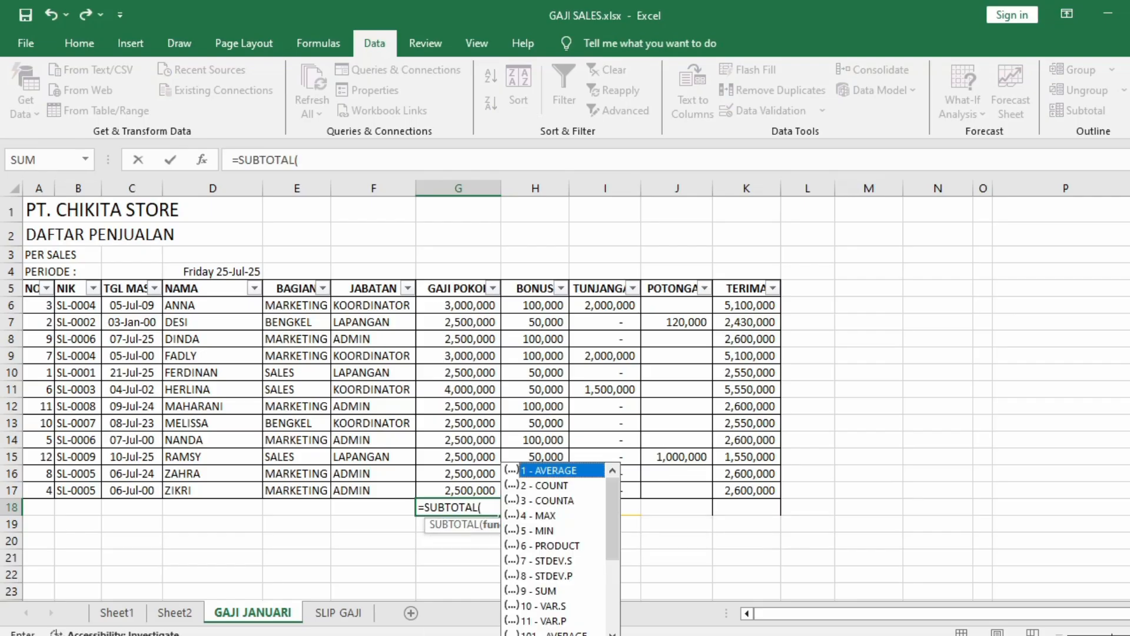
{"action": "type", "text": "("}
{"action": "key", "text": "BackSpace"}
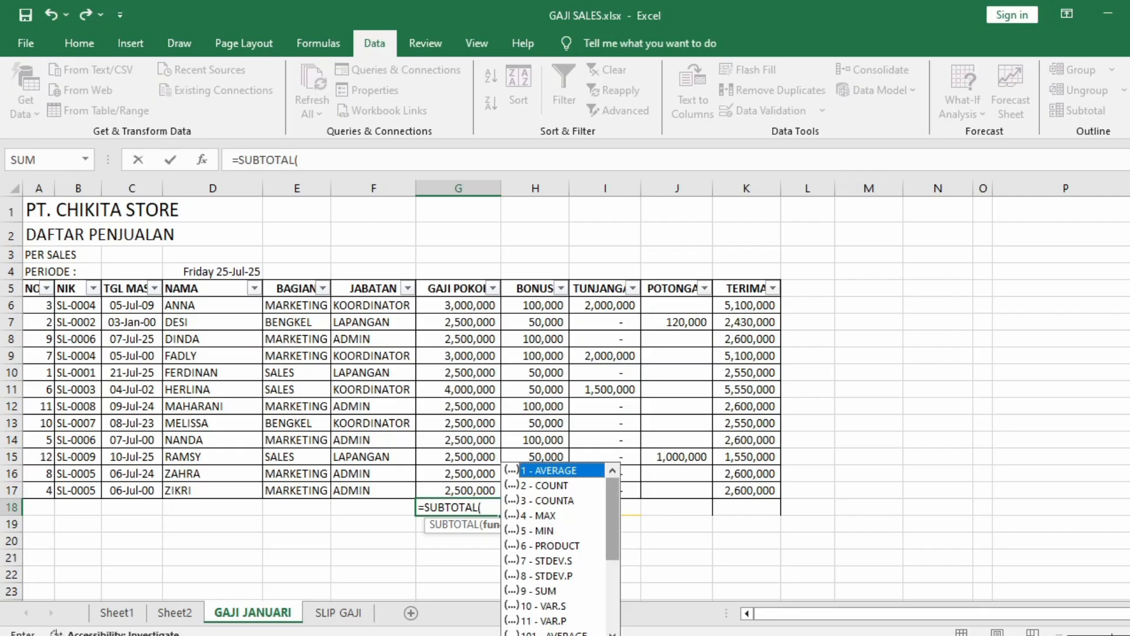
{"action": "left_click_drag", "start_coordinate": [612, 519], "coordinate": [613, 578]}
{"action": "left_click", "coordinate": [544, 621]}
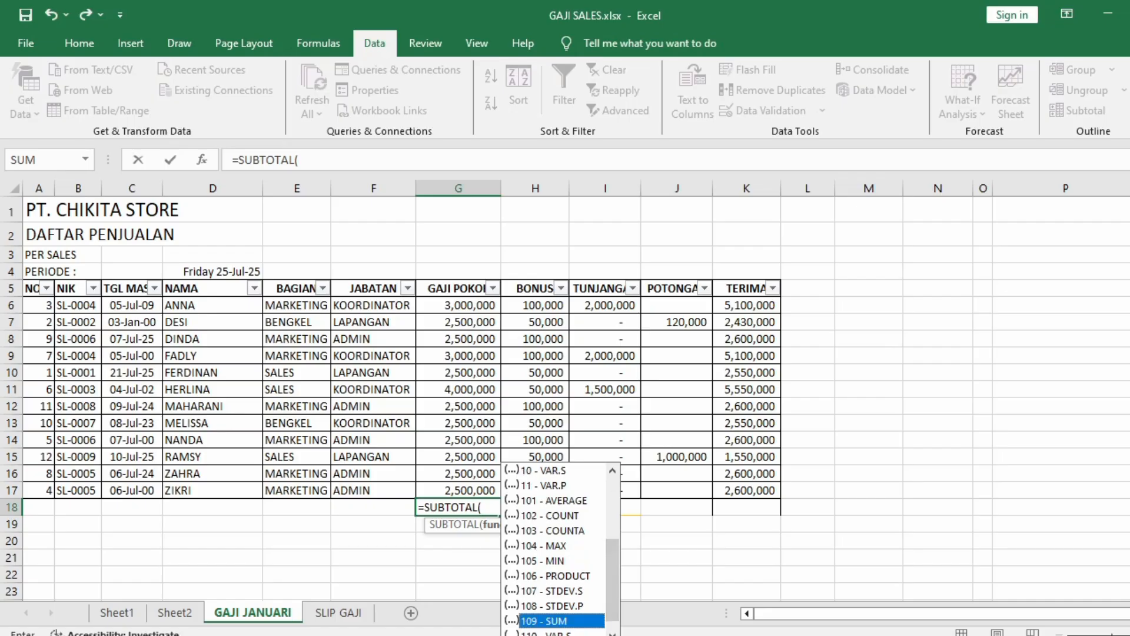
{"action": "key", "text": "Tab"}
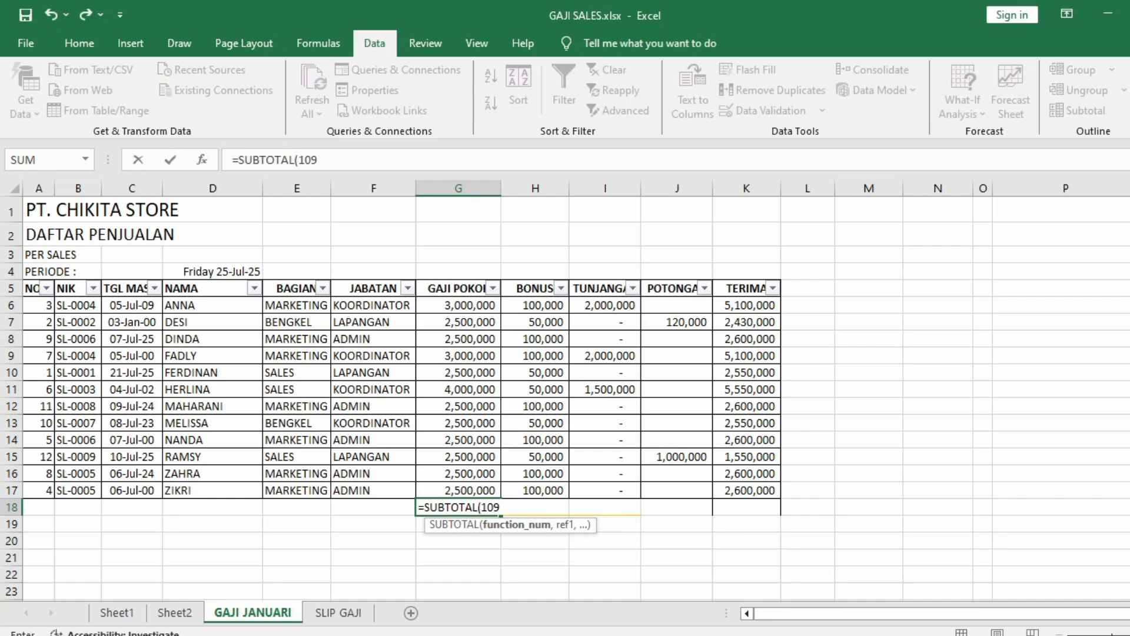
{"action": "type", "text": ","}
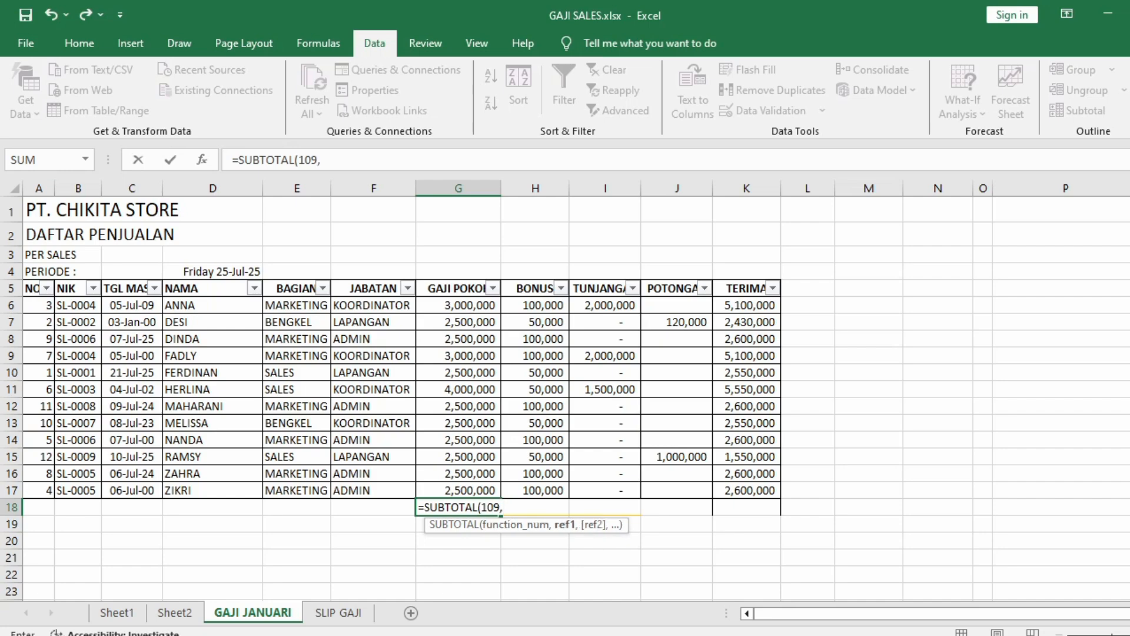
{"action": "left_click_drag", "start_coordinate": [458, 490], "coordinate": [458, 305]}
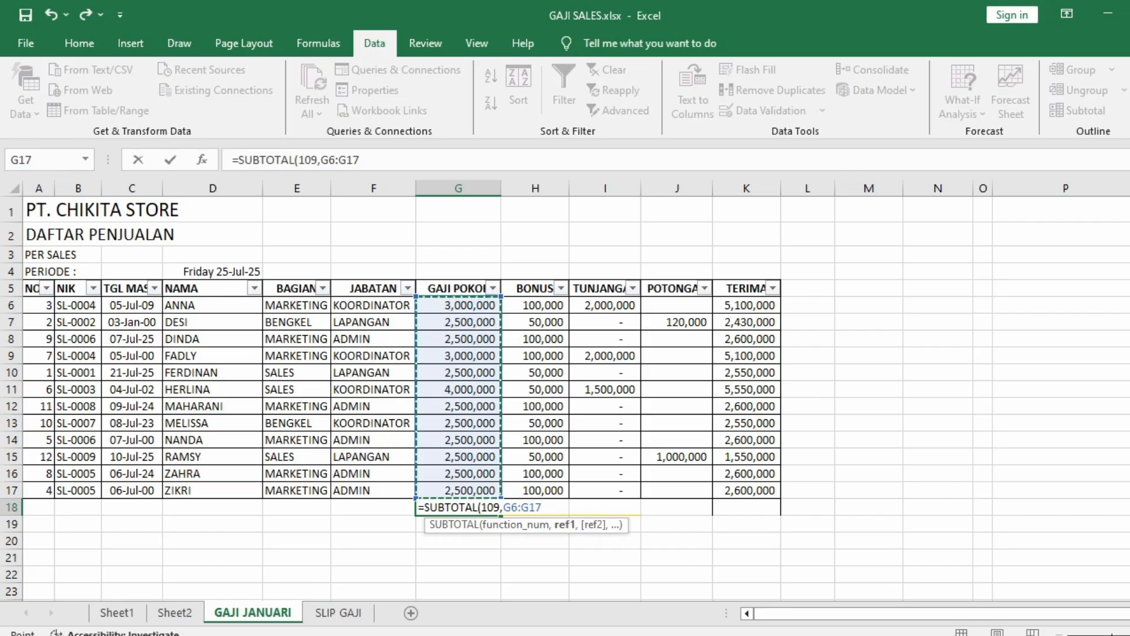
{"action": "key", "text": "Return"}
Format the subtotal in G18 with comma thousands separators and no decimal places
{"action": "left_click", "coordinate": [458, 507]}
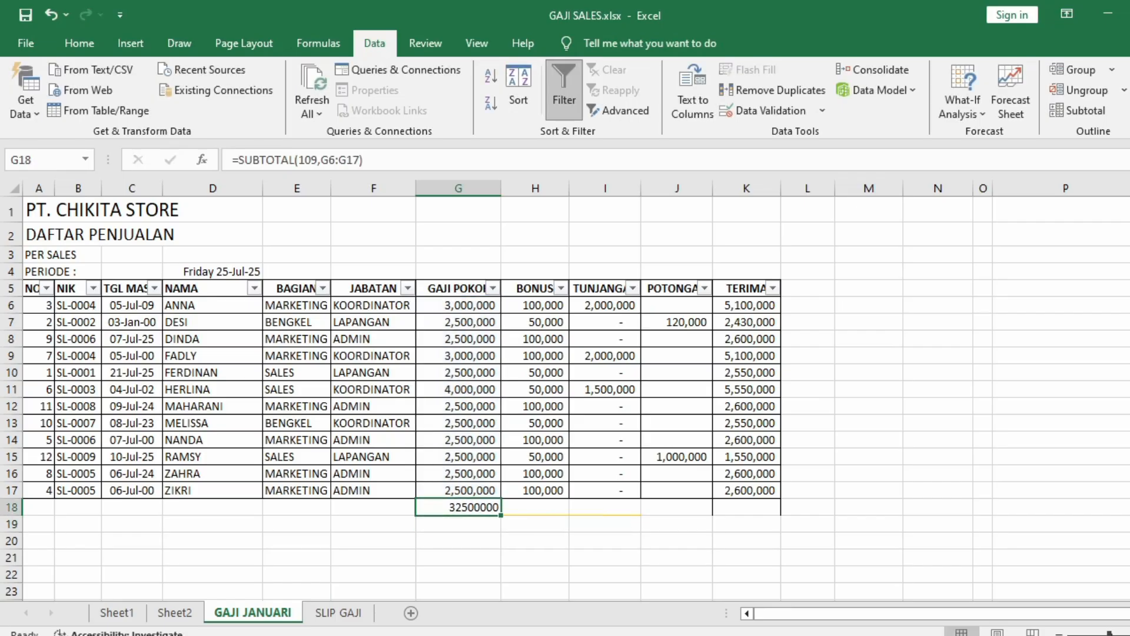
{"action": "left_click", "coordinate": [79, 43]}
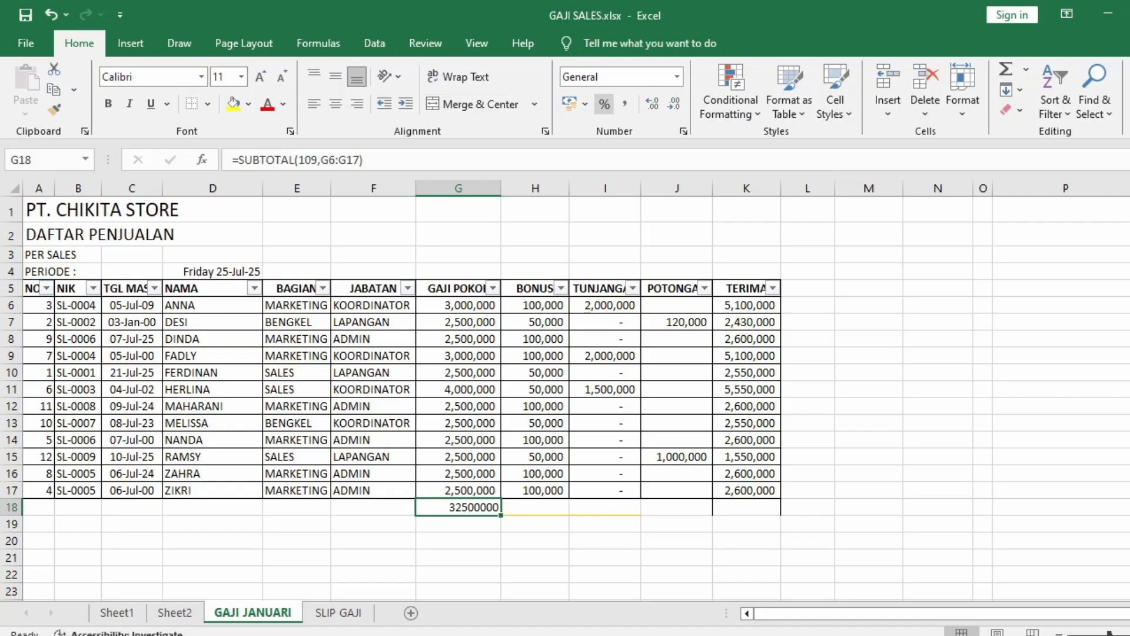
{"action": "left_click", "coordinate": [625, 103]}
{"action": "left_click", "coordinate": [653, 103]}
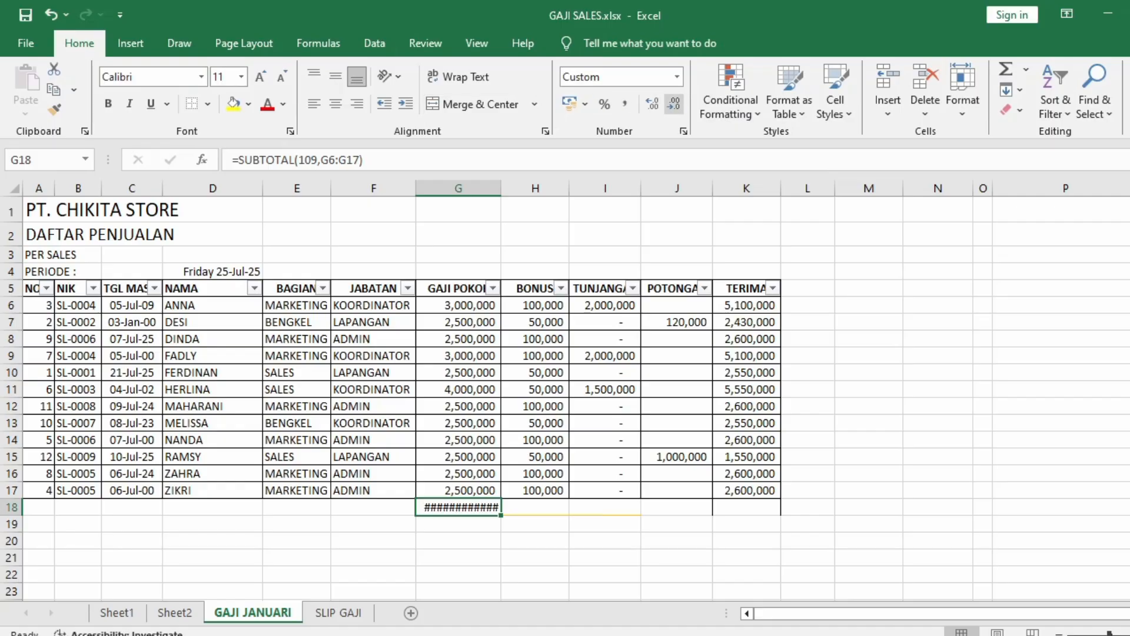
{"action": "left_click", "coordinate": [675, 103]}
{"action": "left_click", "coordinate": [674, 103]}
{"action": "left_click", "coordinate": [674, 104]}
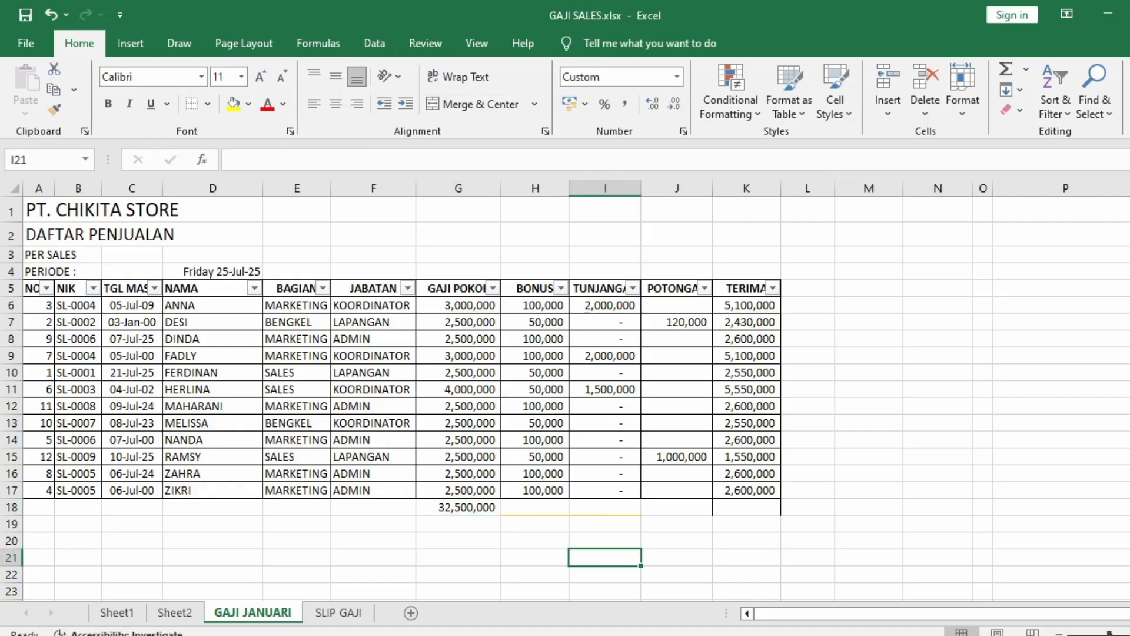
Fill the G18 subtotal formula across row 18 through cell K18
{"action": "left_click_drag", "start_coordinate": [500, 515], "coordinate": [766, 510]}
{"action": "left_click", "coordinate": [869, 507]}
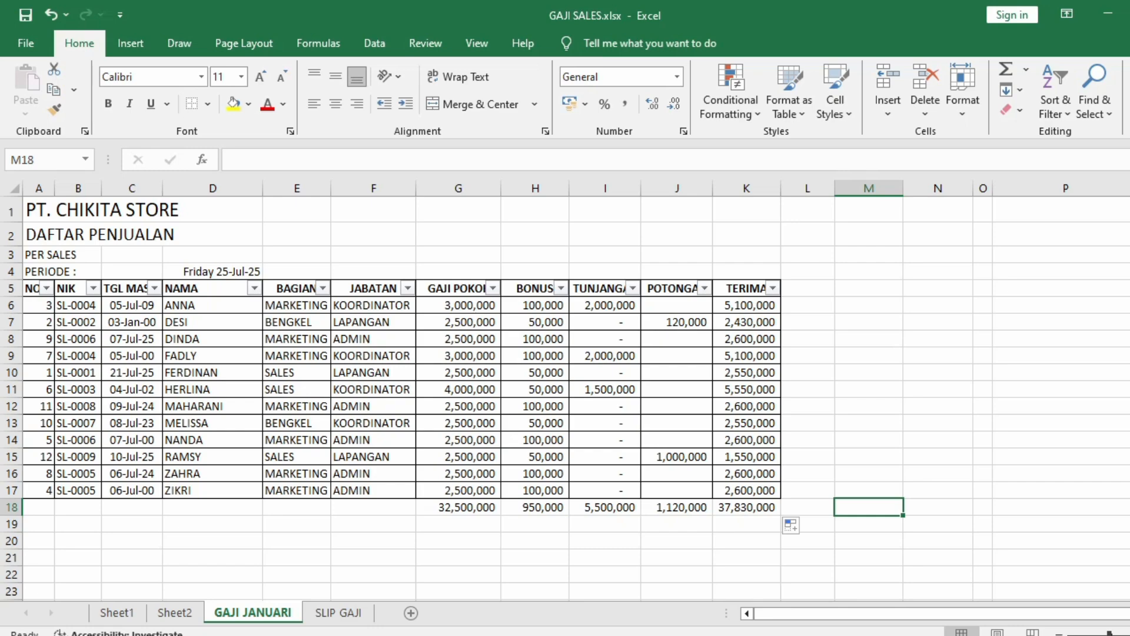
Filter the NAMA column with an equals text filter of M*, and clear that filter to restore all rows
{"action": "left_click", "coordinate": [254, 289]}
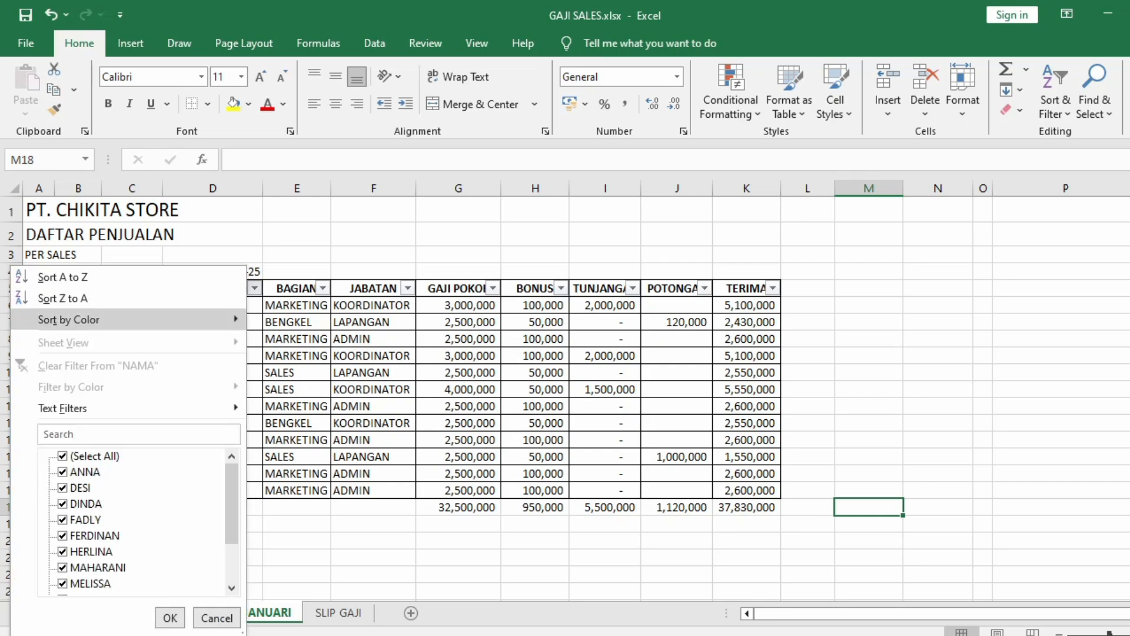
{"action": "mouse_move", "coordinate": [128, 408]}
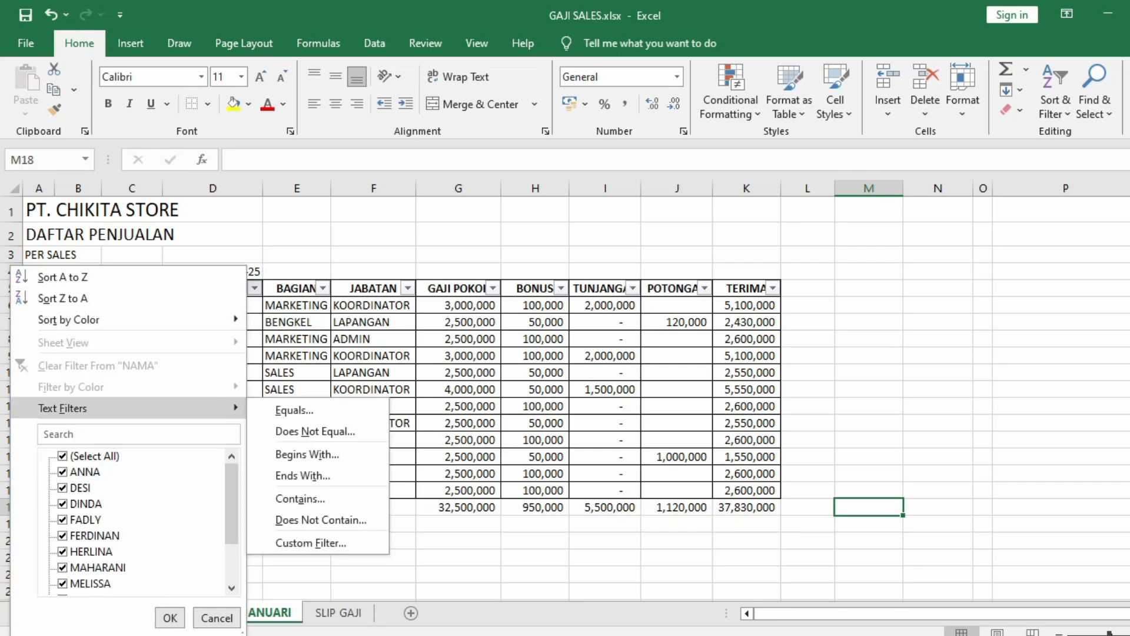
{"action": "left_click", "coordinate": [295, 410]}
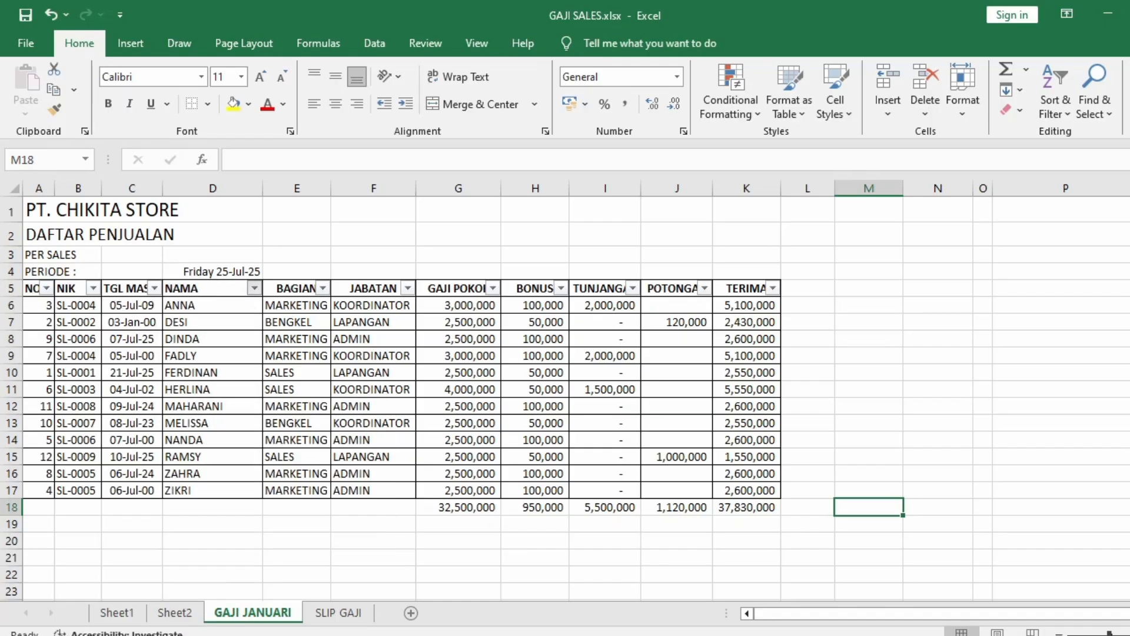
{"action": "left_click_drag", "start_coordinate": [463, 252], "coordinate": [557, 218]}
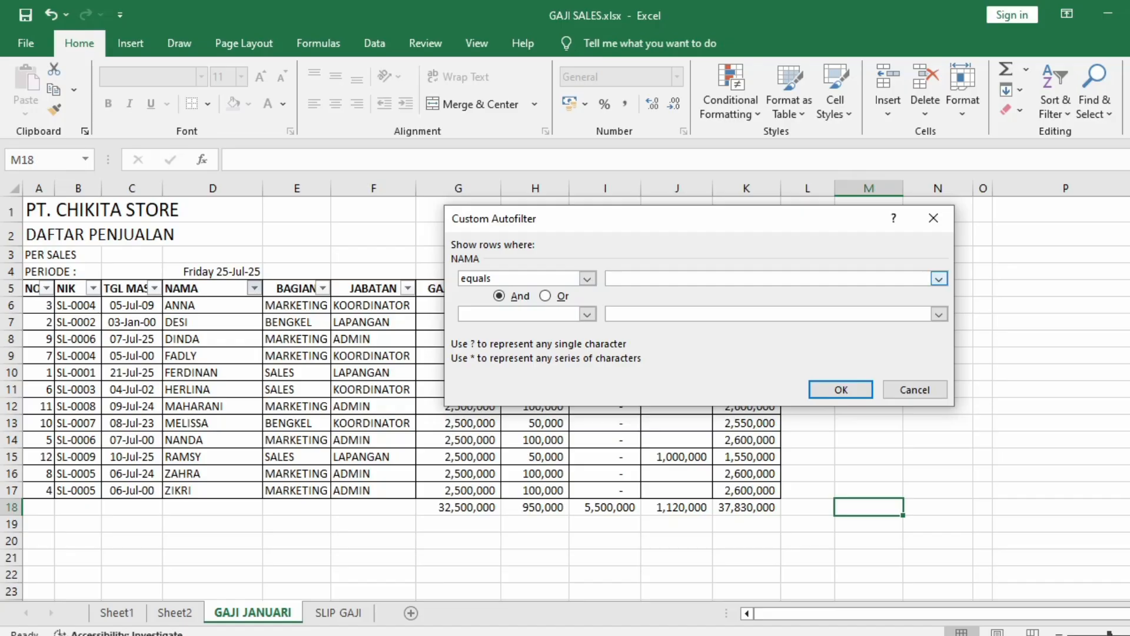
{"action": "type", "text": "M"}
{"action": "type", "text": "*"}
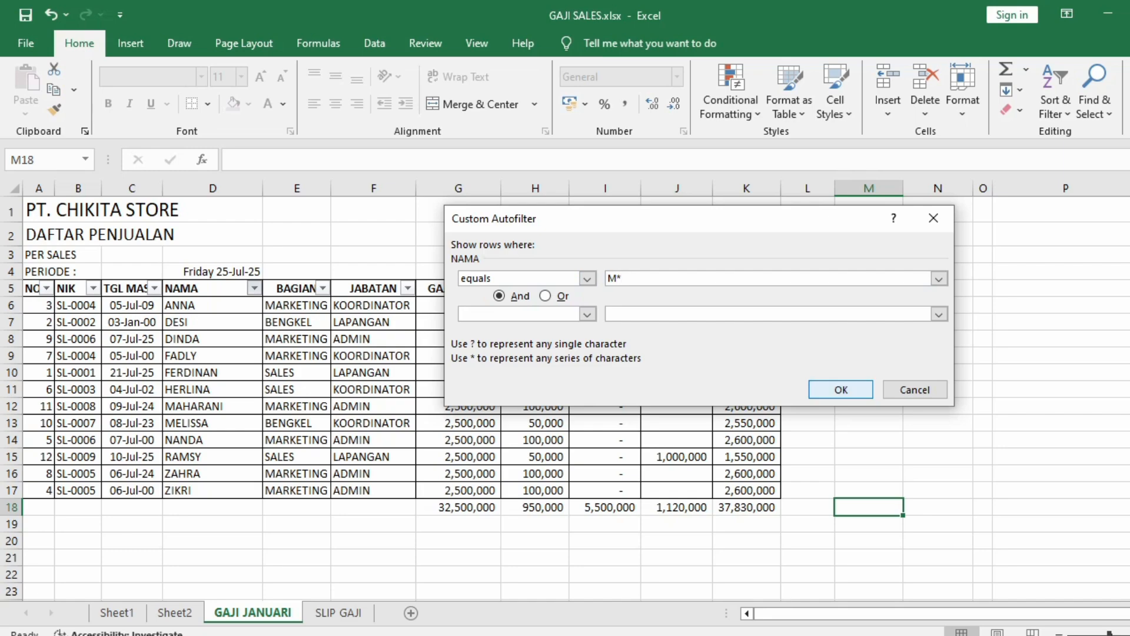
{"action": "key", "text": "Return"}
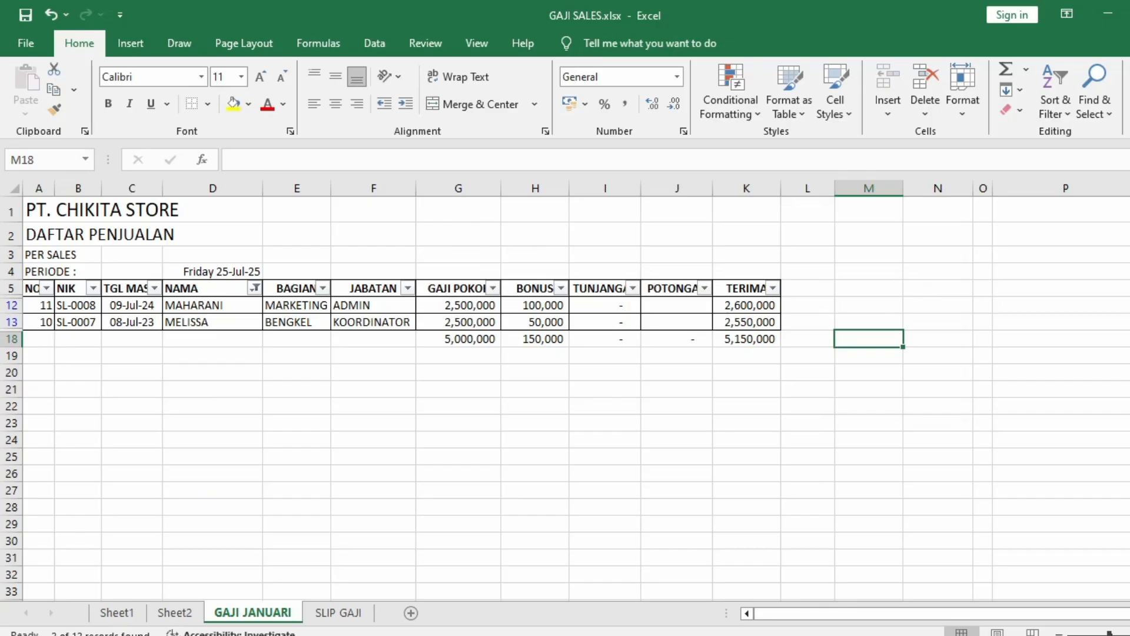
{"action": "left_click", "coordinate": [254, 288]}
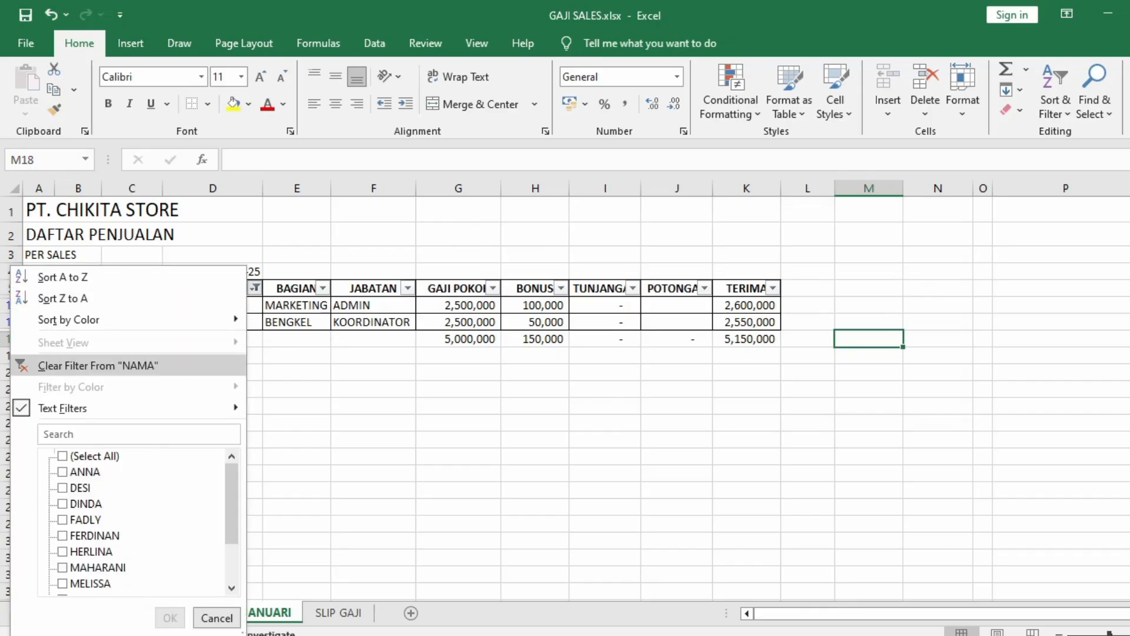
{"action": "left_click", "coordinate": [98, 365]}
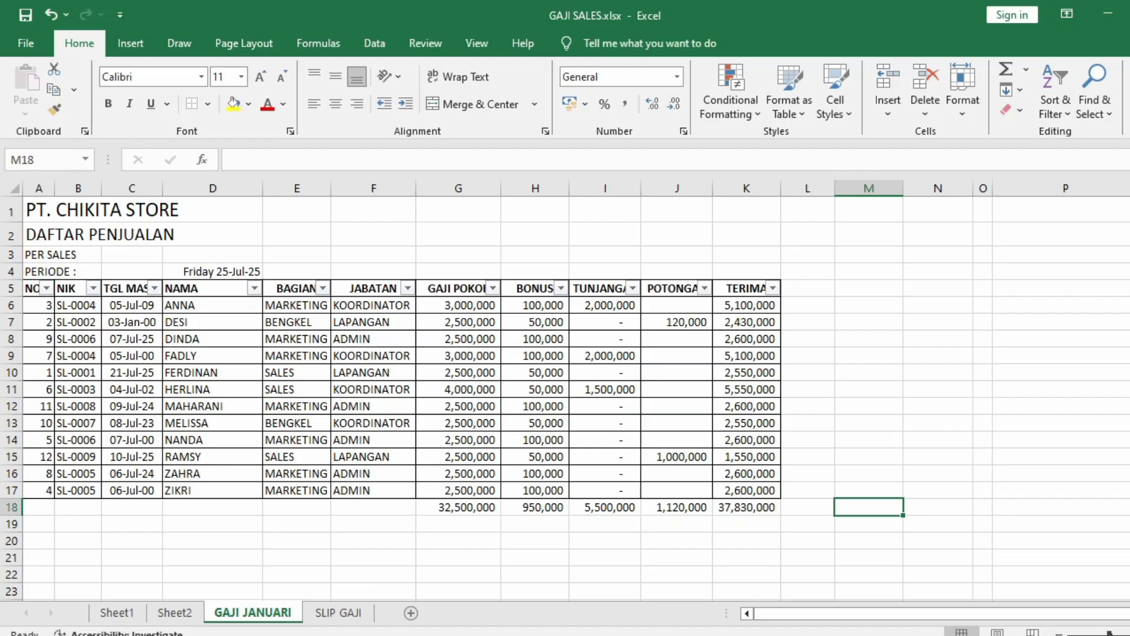
Filter the NAMA column with an equals text filter of Z*, and clear that filter to restore all rows
{"action": "left_click", "coordinate": [254, 288]}
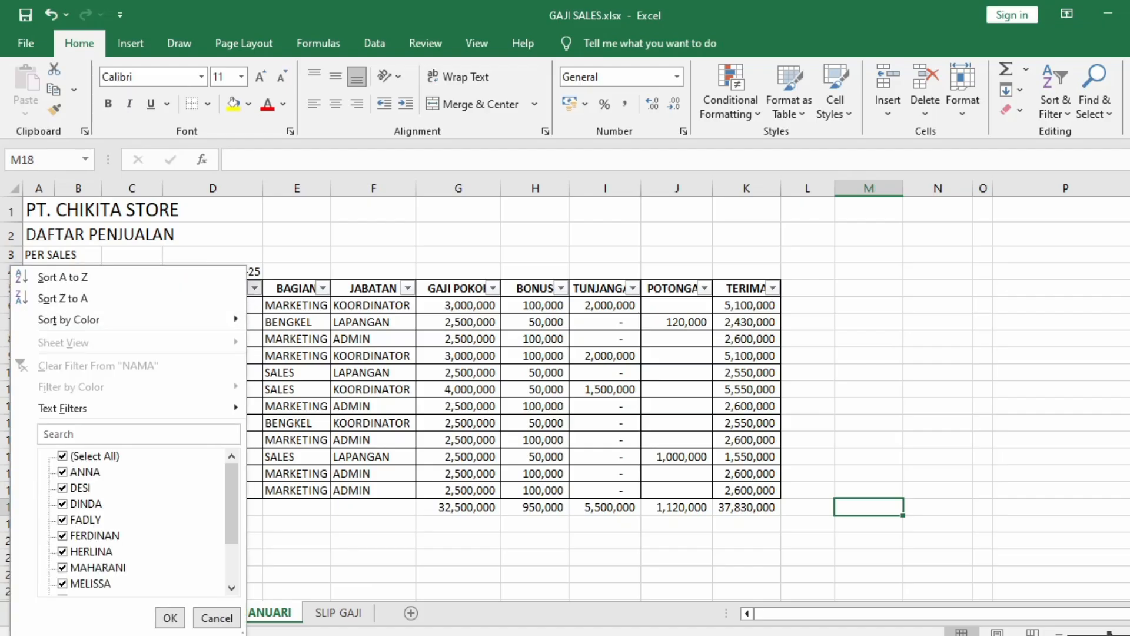
{"action": "mouse_move", "coordinate": [88, 408]}
{"action": "left_click", "coordinate": [283, 408]}
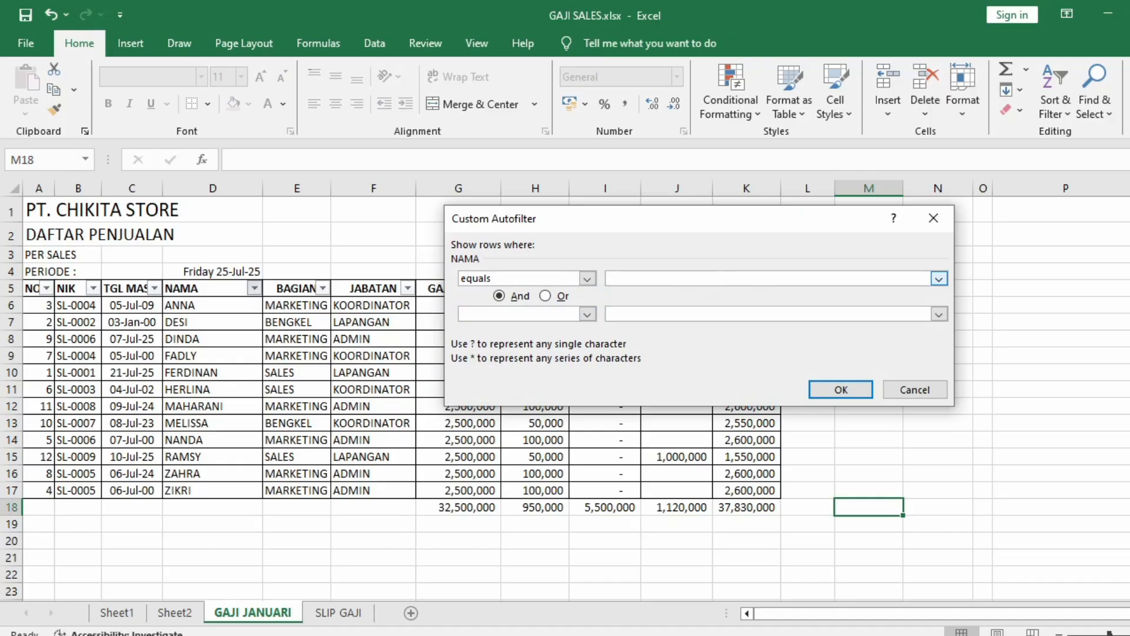
{"action": "type", "text": "Z*"}
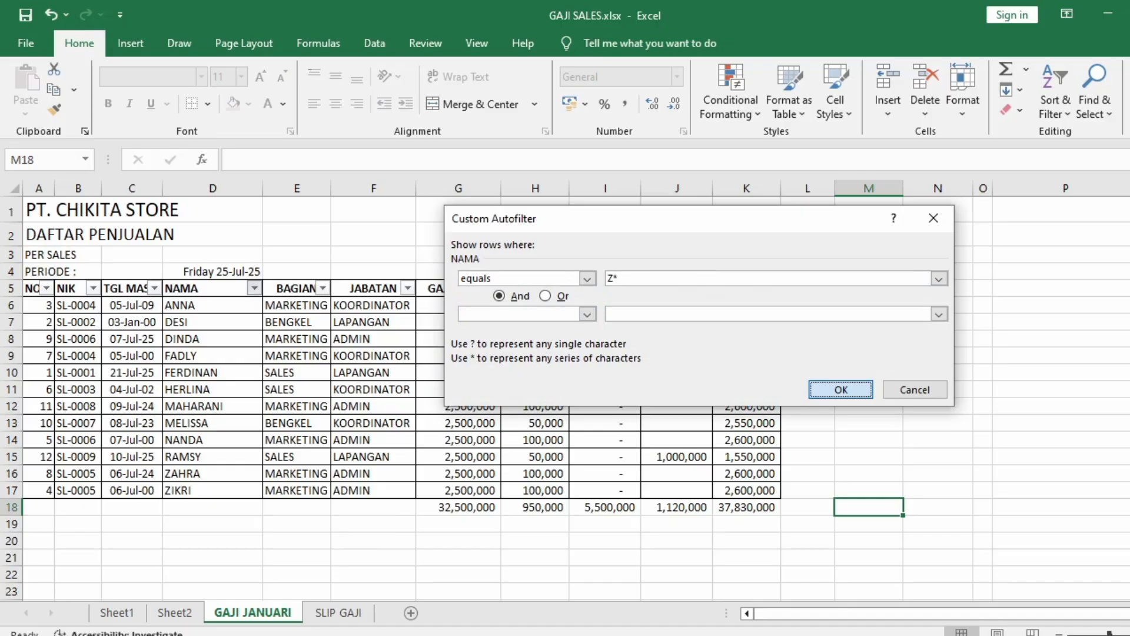
{"action": "key", "text": "Return"}
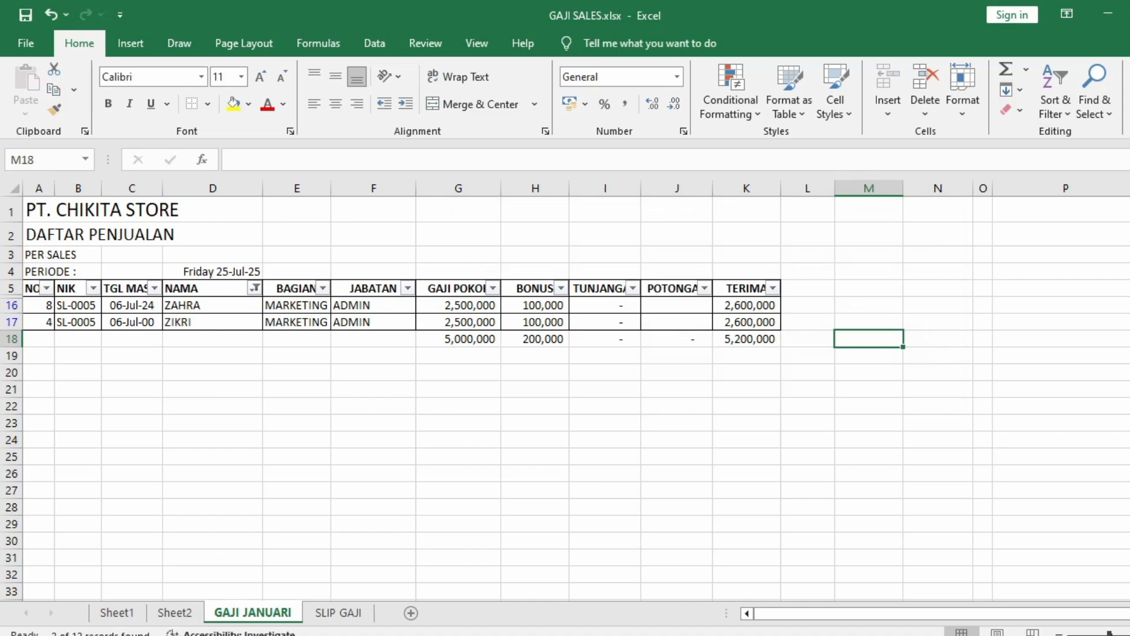
{"action": "left_click", "coordinate": [254, 289]}
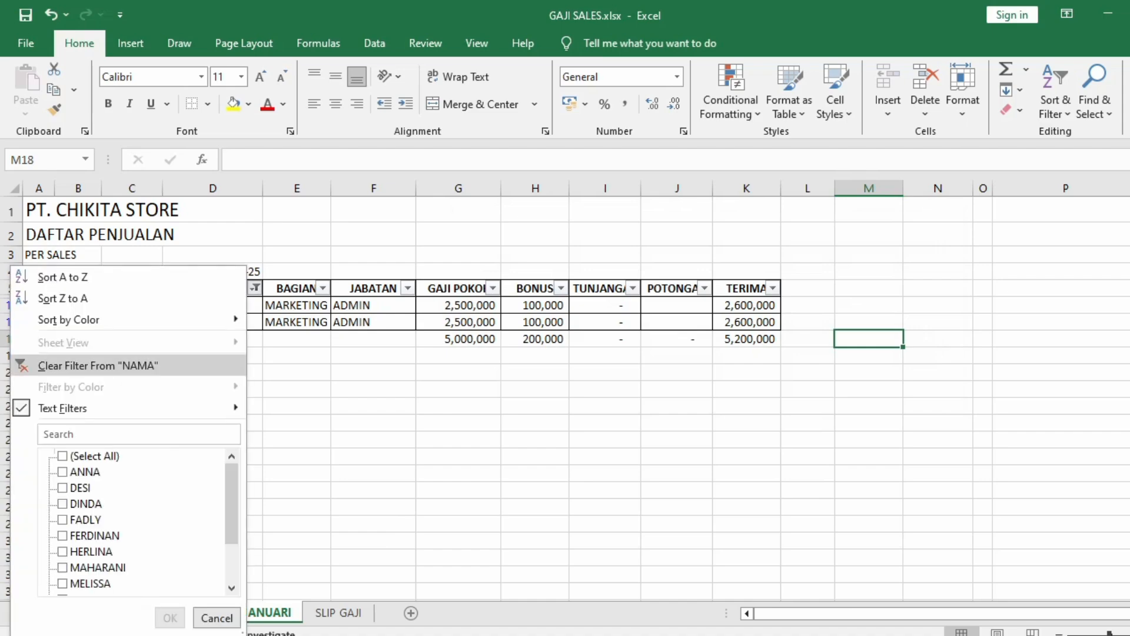
{"action": "left_click", "coordinate": [97, 365]}
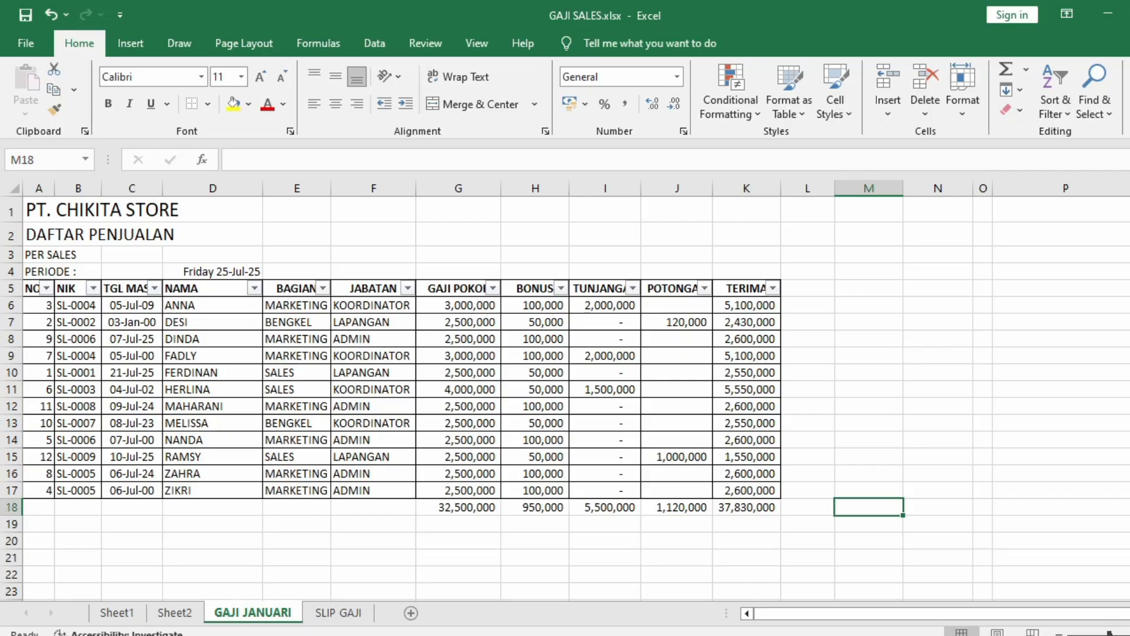
Filter the NAMA column to four-letter names with an equals text filter of ????, and clear the filter
{"action": "left_click", "coordinate": [254, 288]}
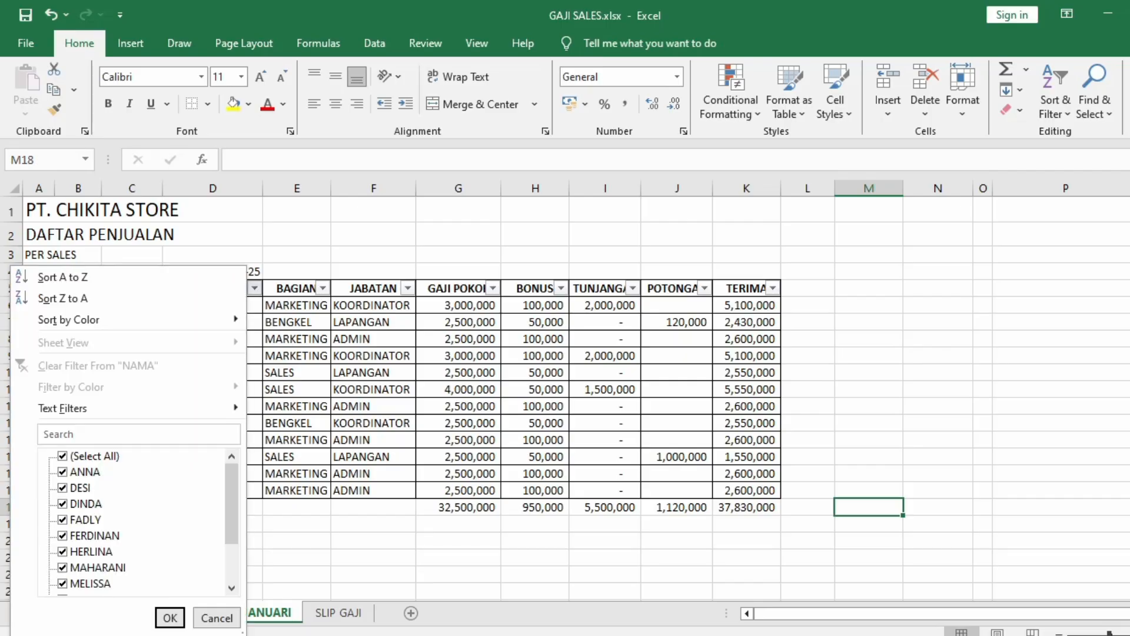
{"action": "mouse_move", "coordinate": [142, 408]}
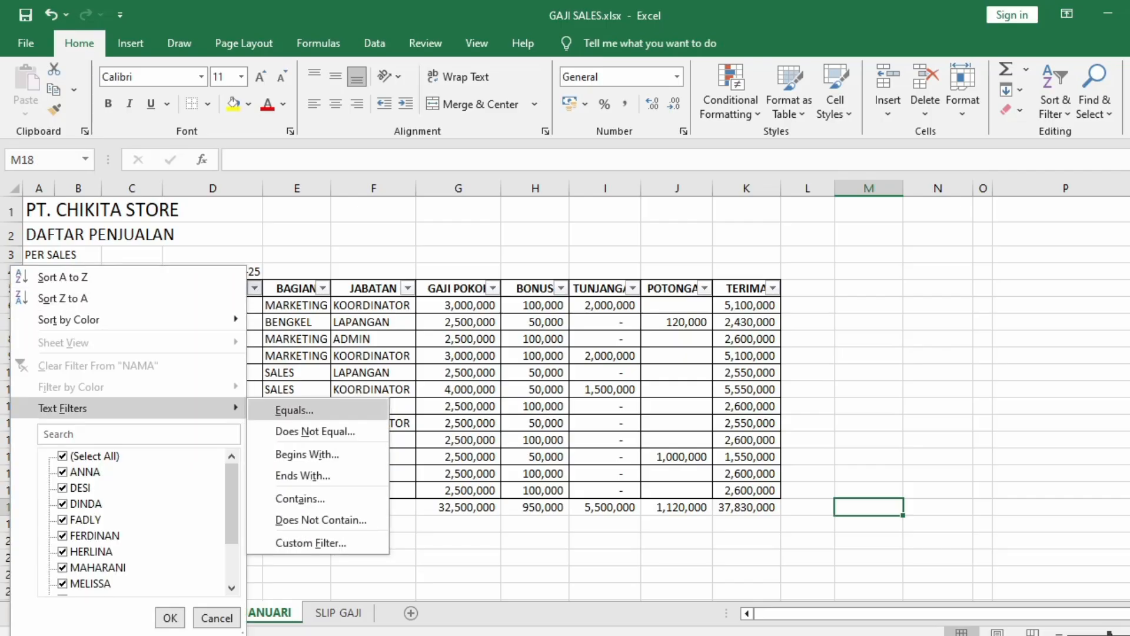
{"action": "left_click", "coordinate": [294, 410]}
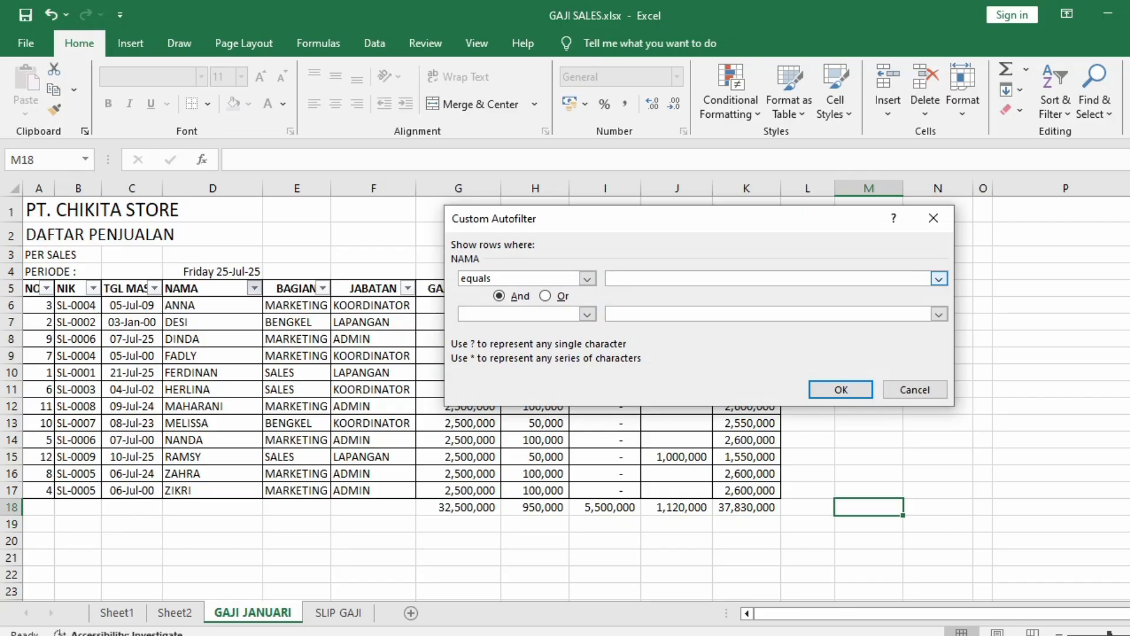
{"action": "type", "text": "????"}
{"action": "key", "text": "Return"}
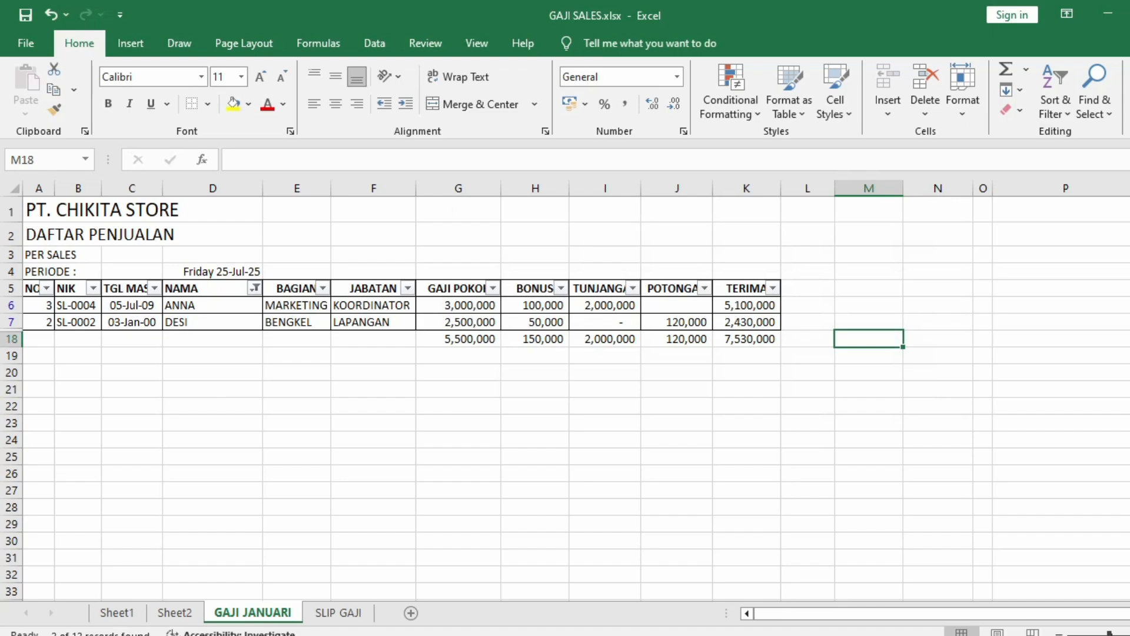
{"action": "left_click", "coordinate": [255, 288]}
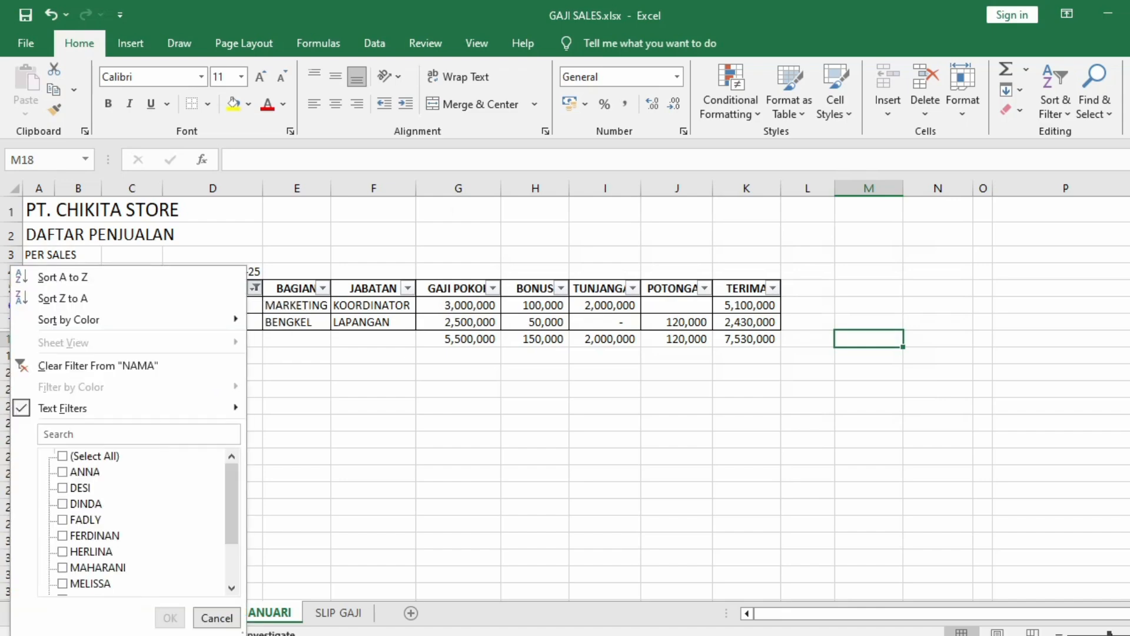
{"action": "left_click", "coordinate": [88, 365]}
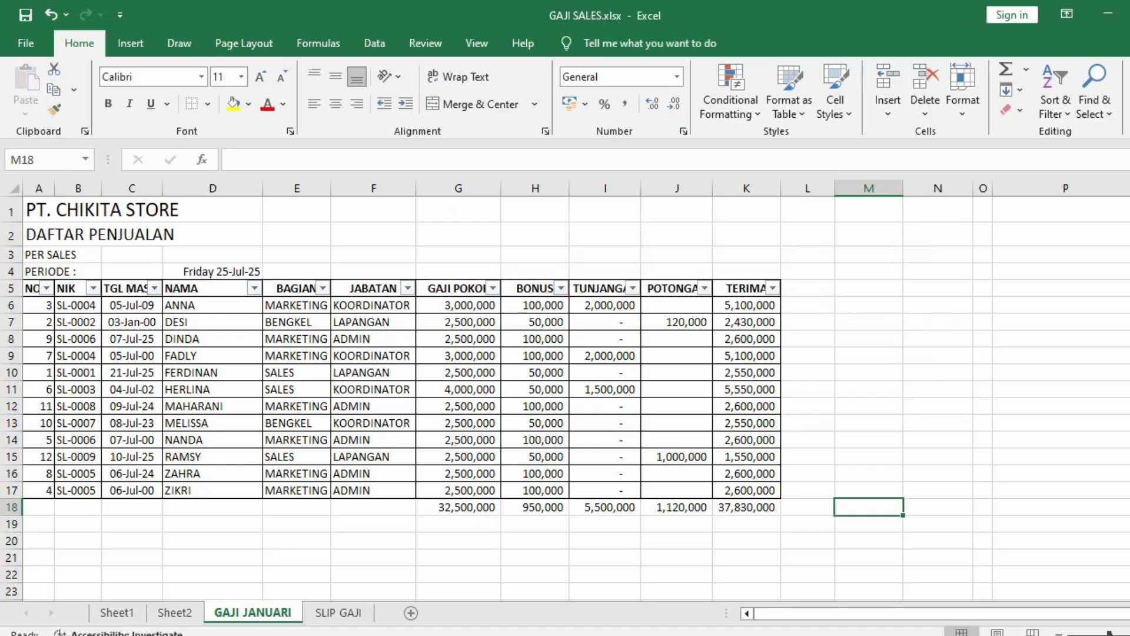
{"action": "left_click", "coordinate": [212, 322]}
{"action": "left_click", "coordinate": [212, 305]}
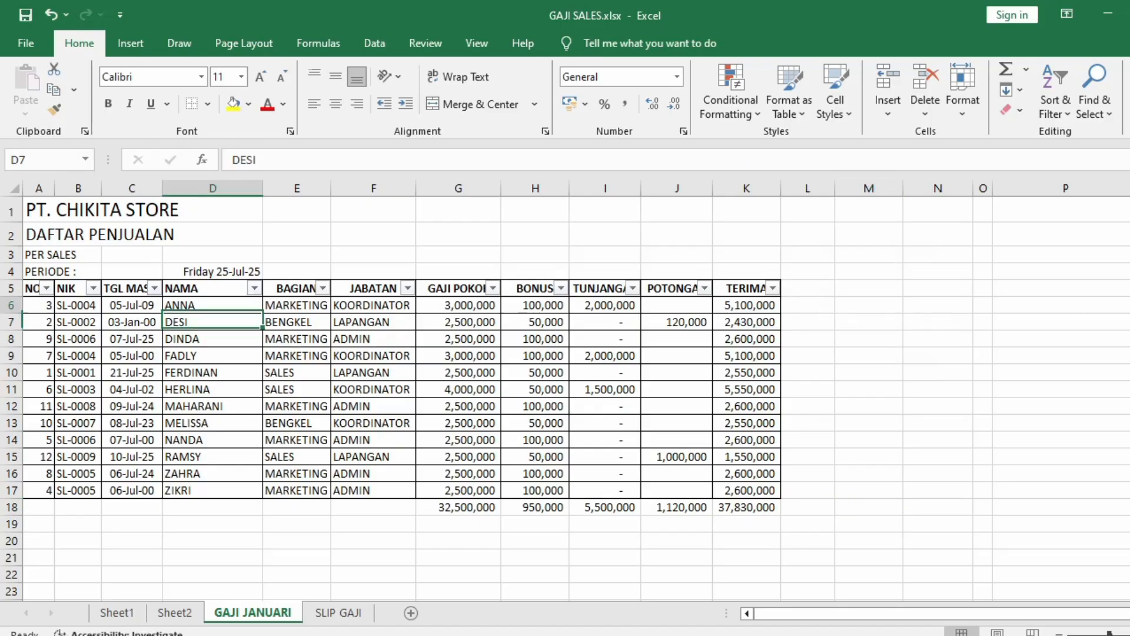
{"action": "left_click", "coordinate": [213, 322]}
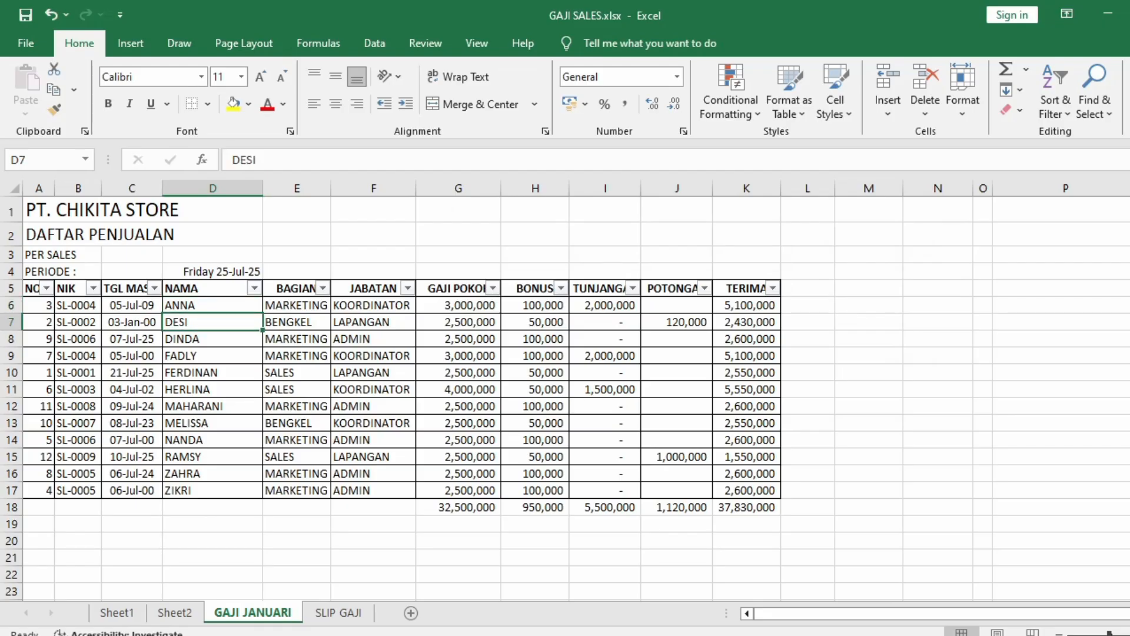
Reapply the four-character equals filter ???? to the NAMA column, and clear it from the table
{"action": "left_click", "coordinate": [254, 289]}
{"action": "mouse_move", "coordinate": [129, 409]}
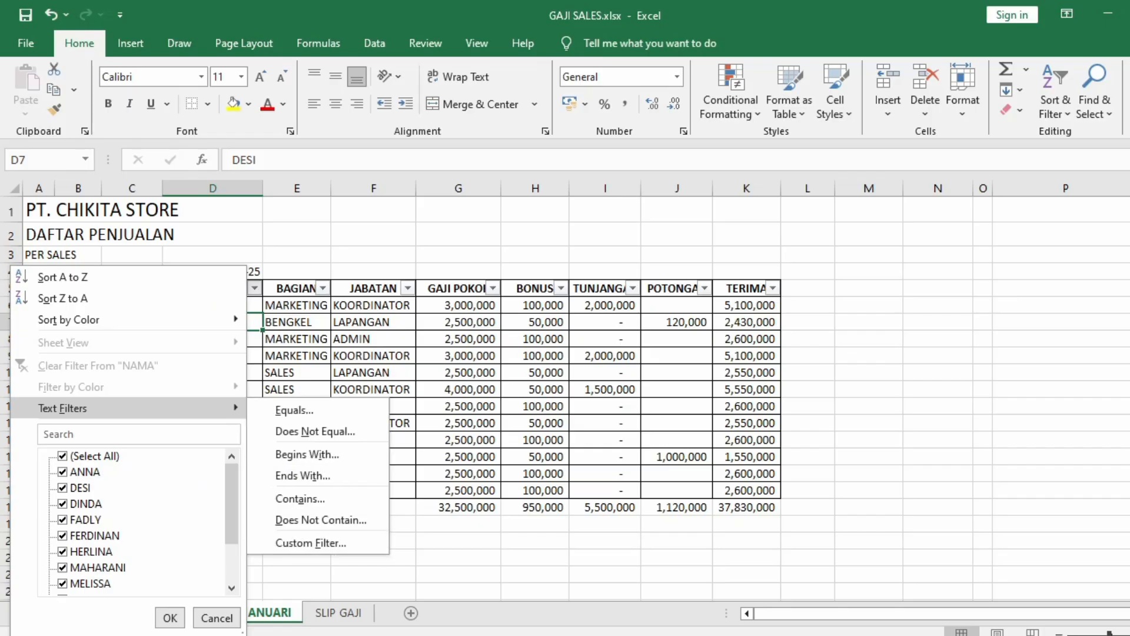
{"action": "left_click", "coordinate": [296, 410]}
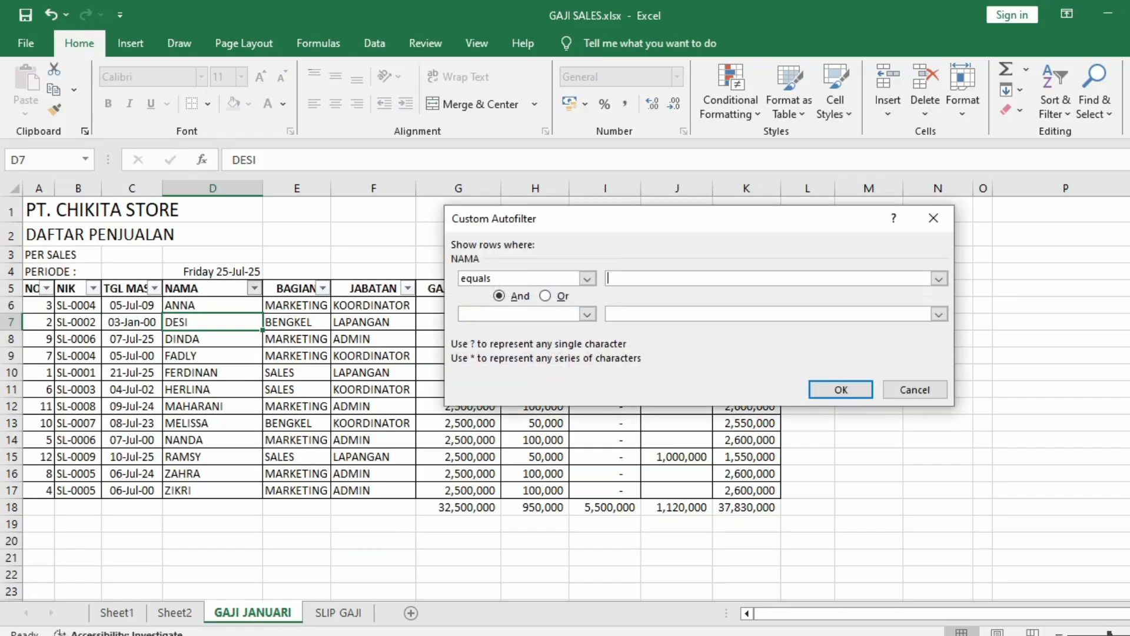
{"action": "type", "text": "????"}
{"action": "left_click", "coordinate": [841, 390]}
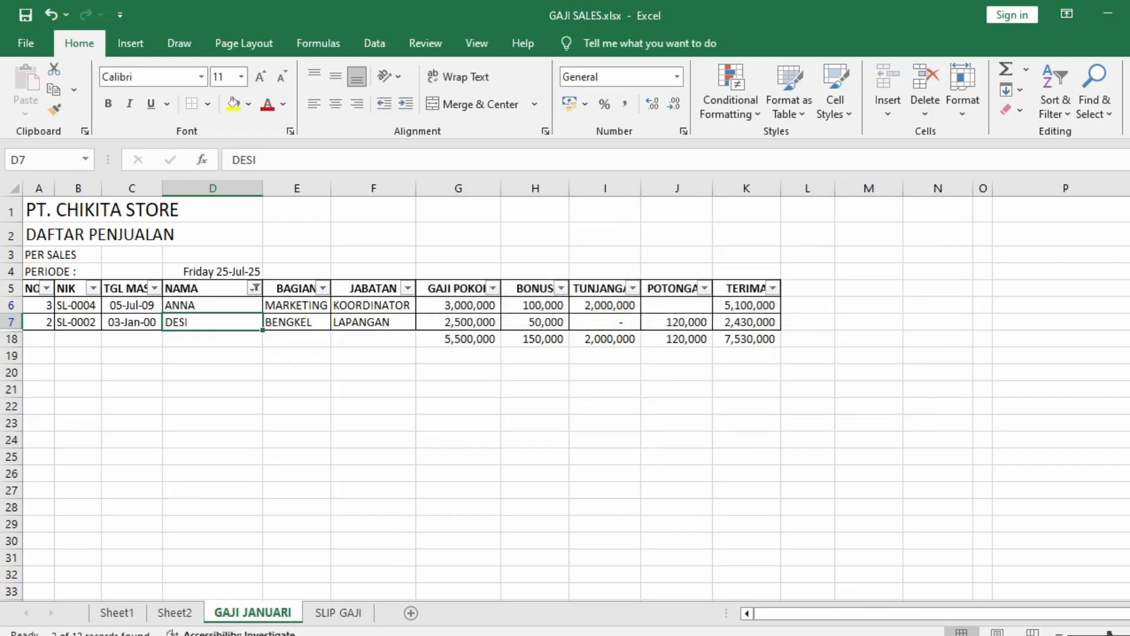
{"action": "left_click", "coordinate": [254, 288]}
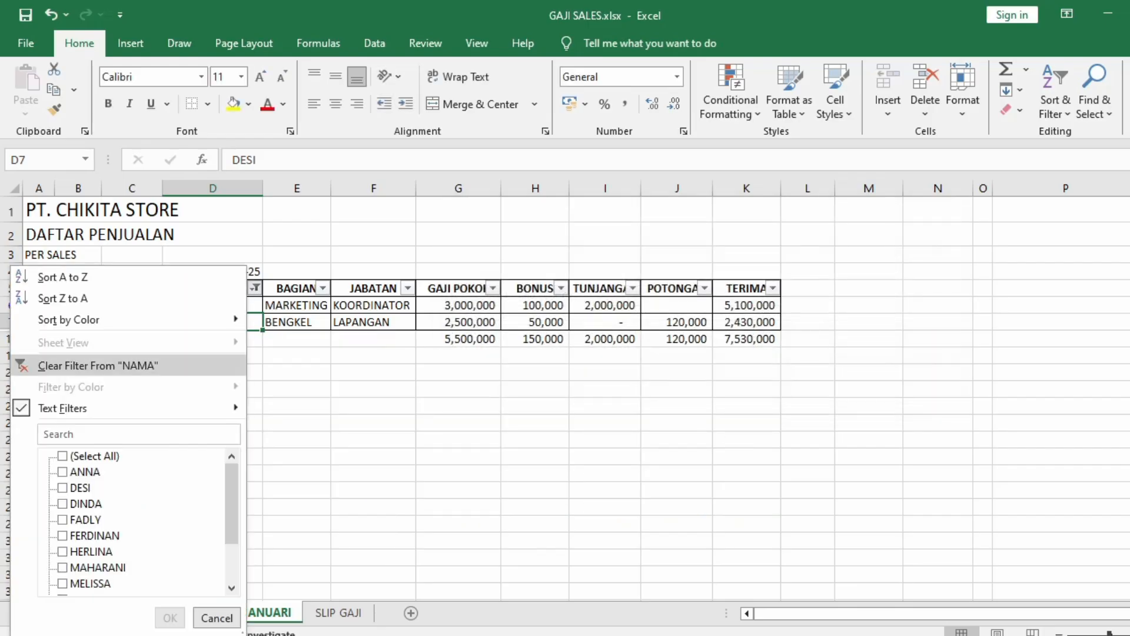
{"action": "left_click", "coordinate": [98, 365]}
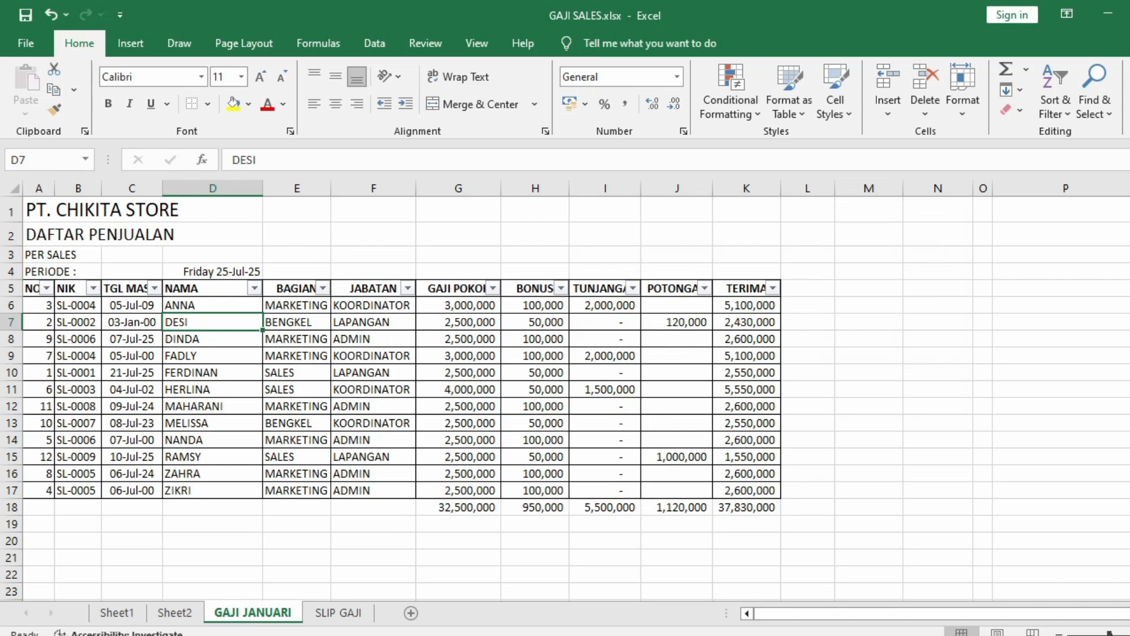
Filter the NAMA column to five-letter names with an equals text filter of ?????, and clear the filter
{"action": "left_click", "coordinate": [255, 288]}
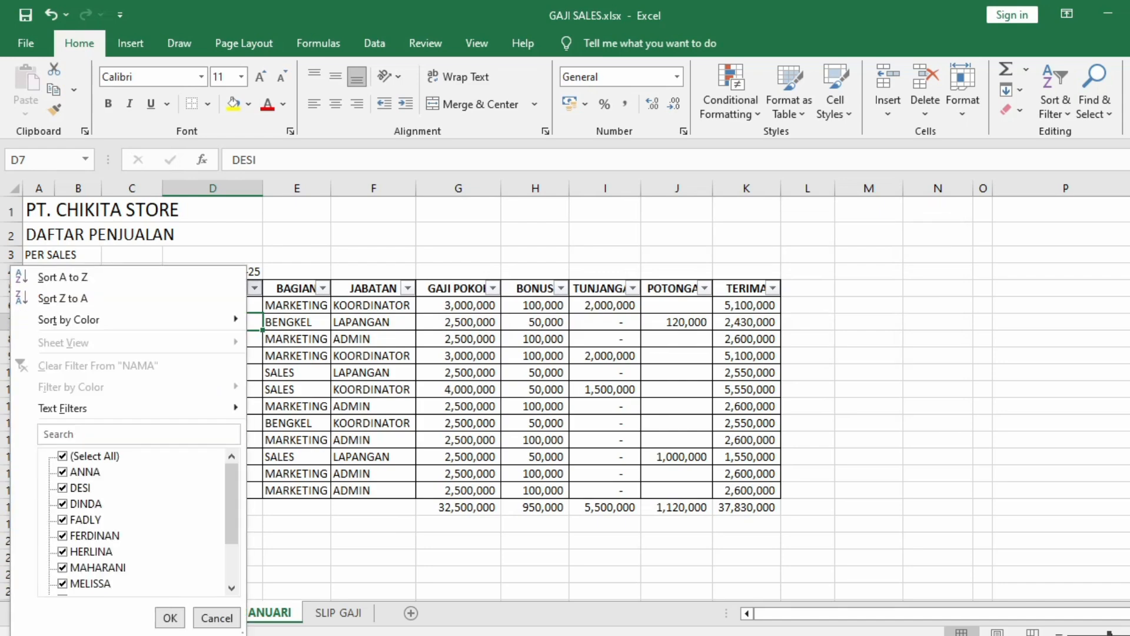
{"action": "mouse_move", "coordinate": [62, 408]}
{"action": "left_click", "coordinate": [295, 409]}
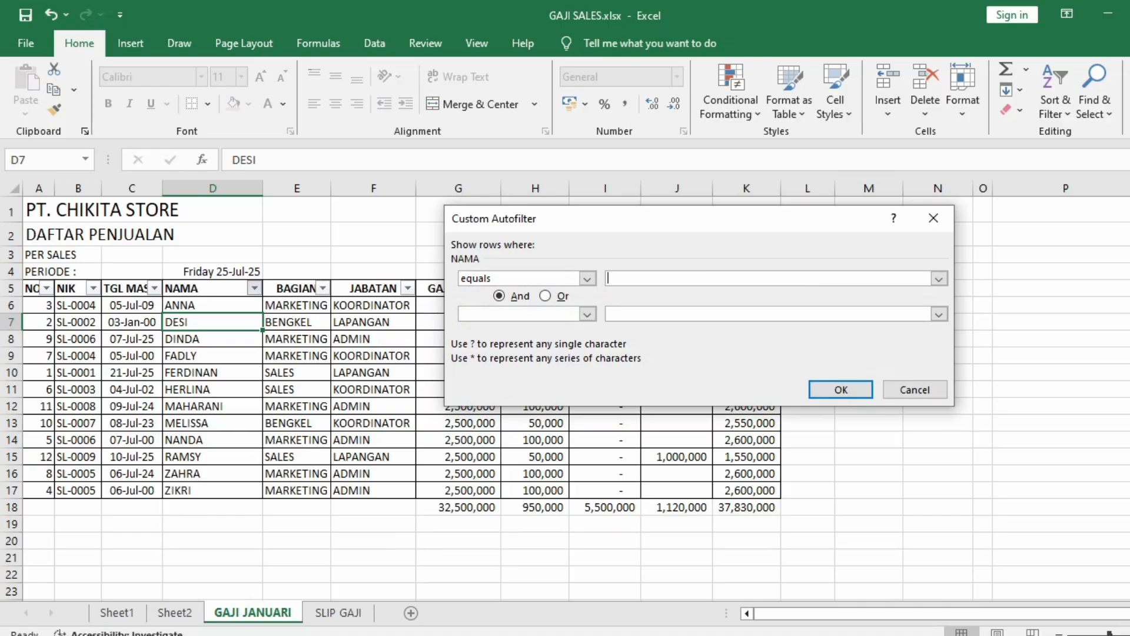
{"action": "type", "text": "?????"}
{"action": "key", "text": "Return"}
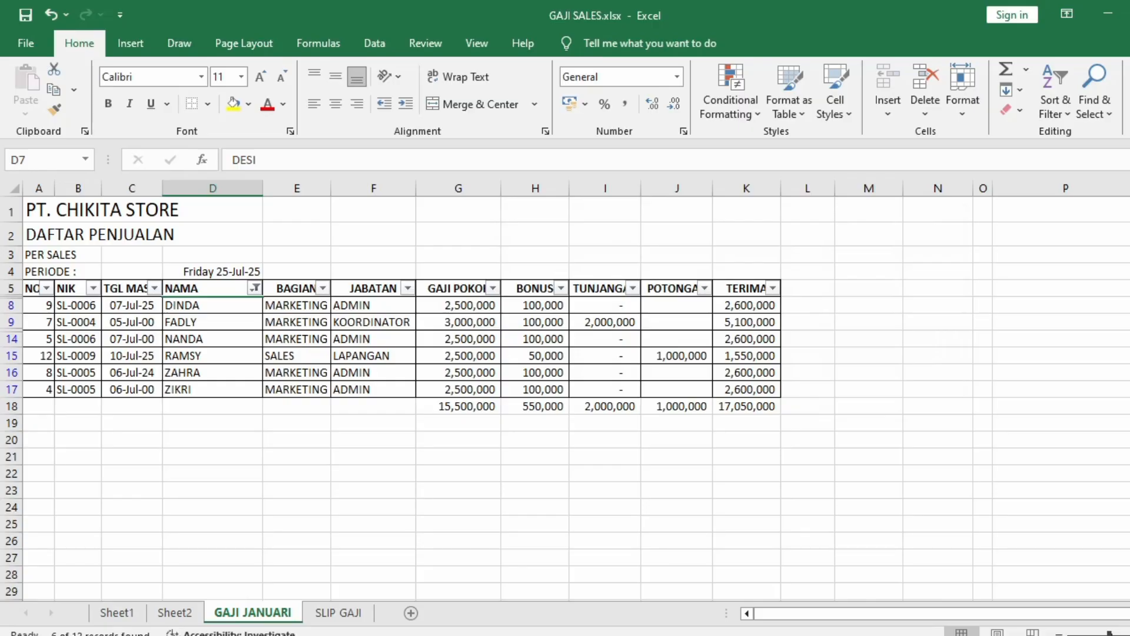
{"action": "left_click", "coordinate": [254, 289]}
{"action": "left_click", "coordinate": [109, 366]}
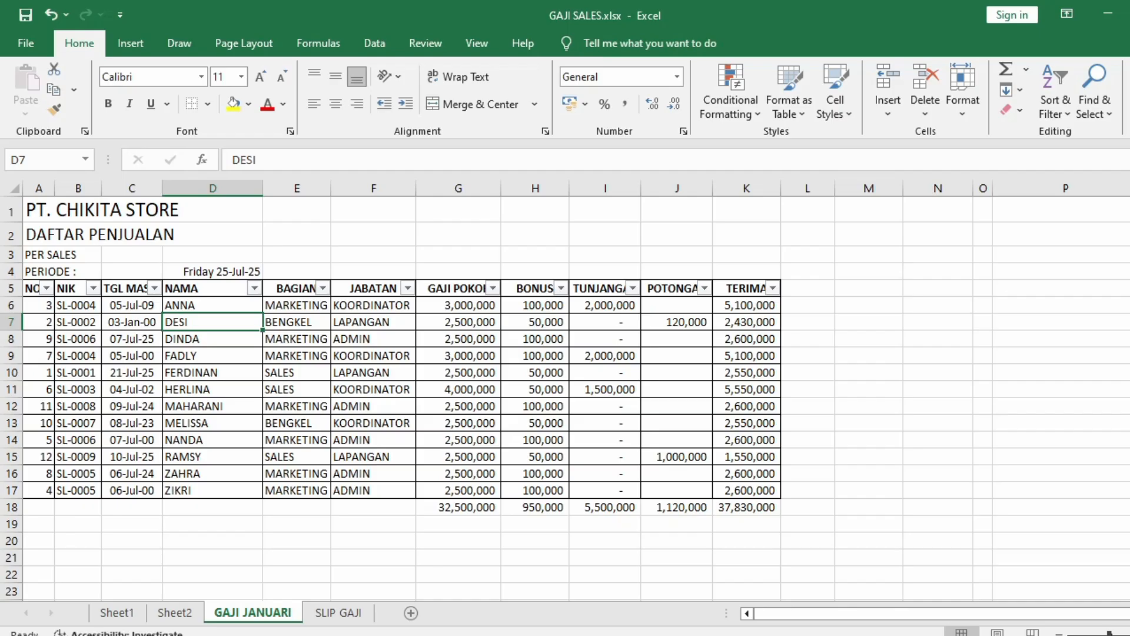
Filter the NAMA column with a does-not-equal text filter of A* to exclude names starting with A
{"action": "left_click", "coordinate": [254, 287]}
{"action": "mouse_move", "coordinate": [62, 408]}
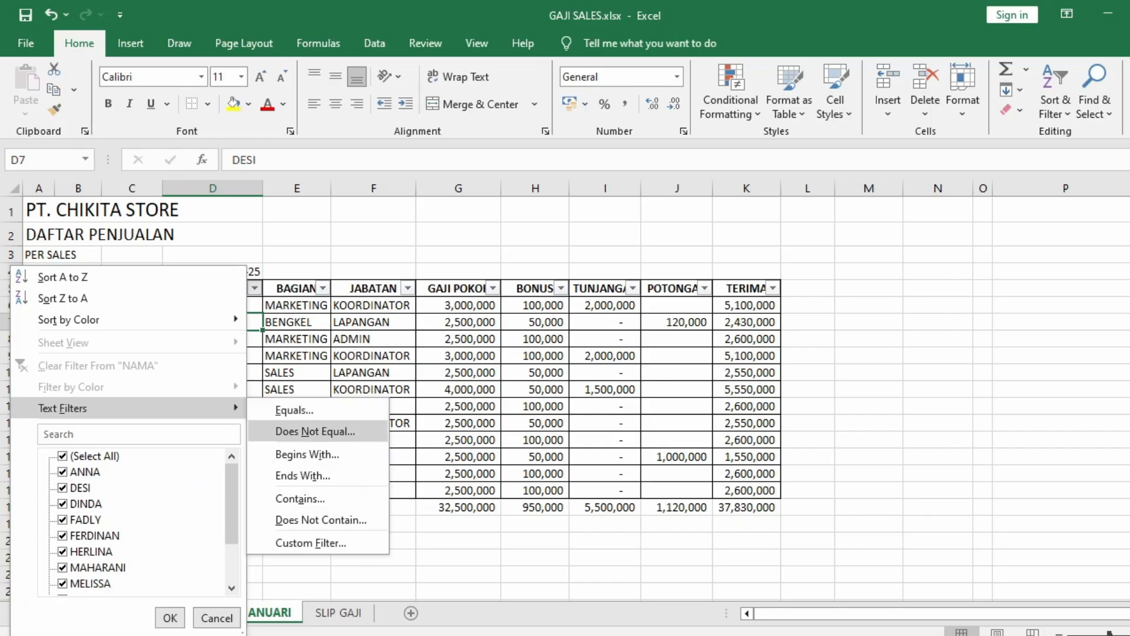
{"action": "left_click", "coordinate": [315, 431]}
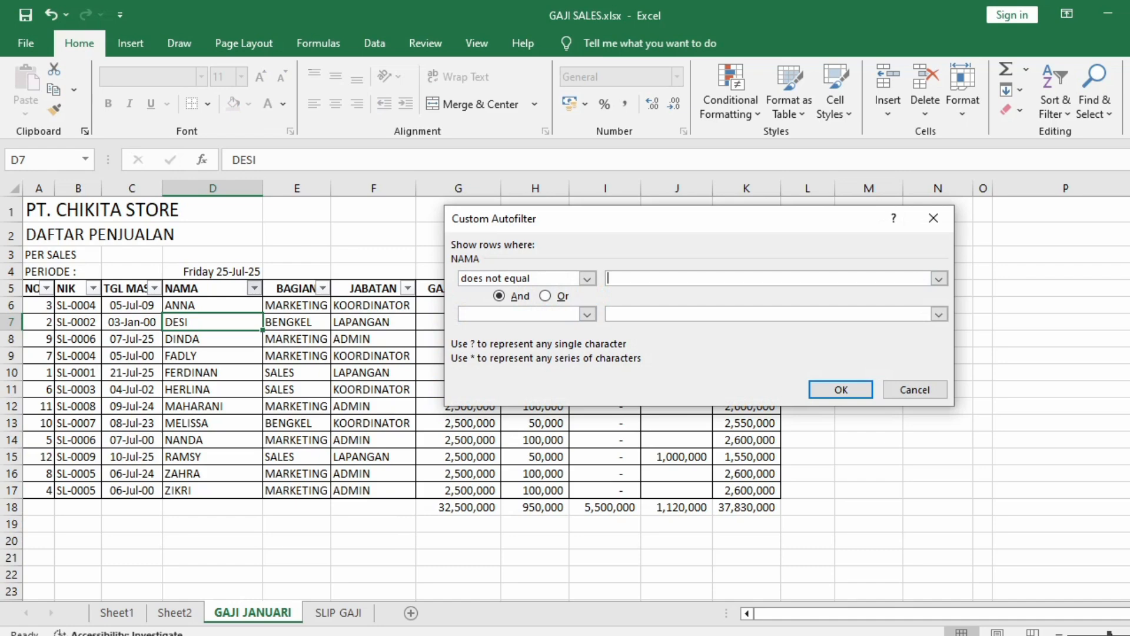
{"action": "type", "text": "A*"}
{"action": "key", "text": "Return"}
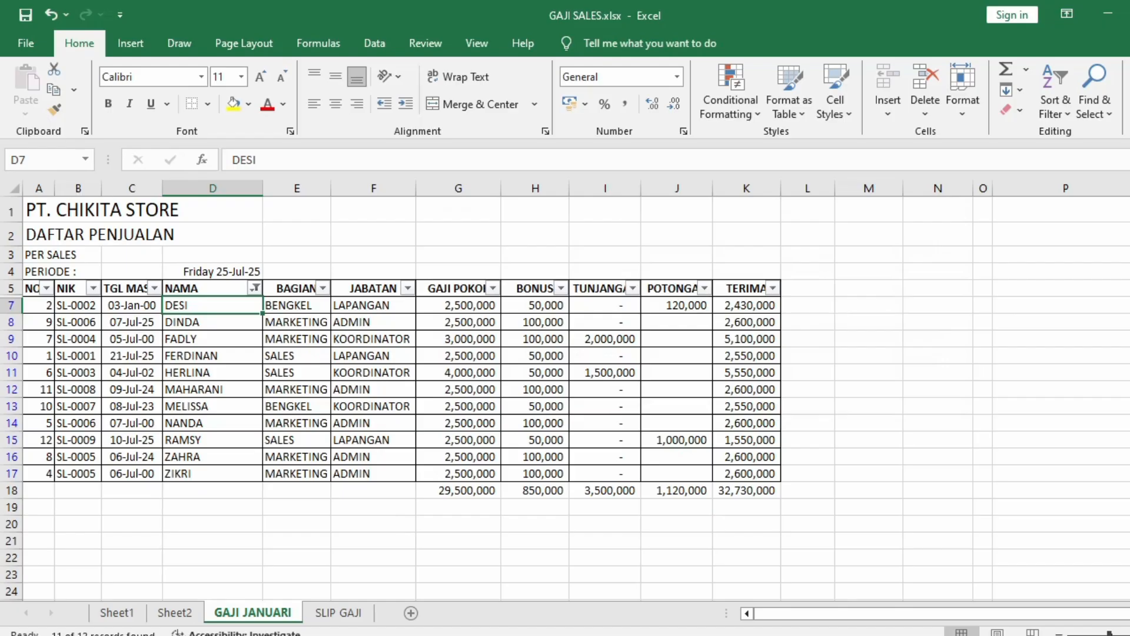
Clear the does-not-equal text filter from the NAMA column so the whole salary table is listed
{"action": "left_click", "coordinate": [255, 288]}
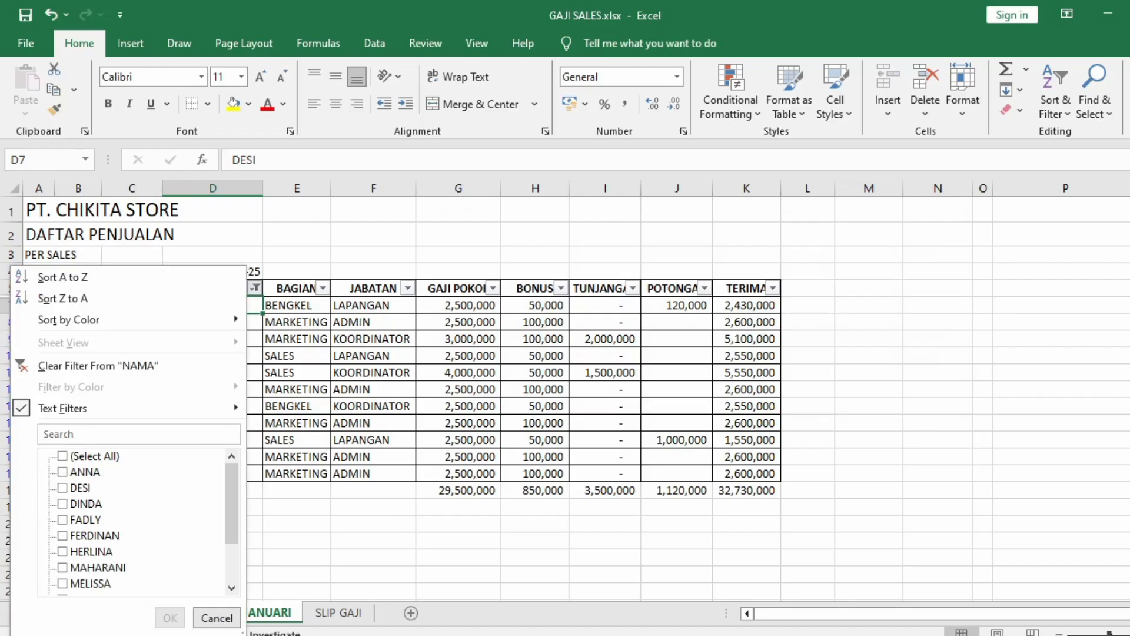
{"action": "left_click", "coordinate": [100, 365]}
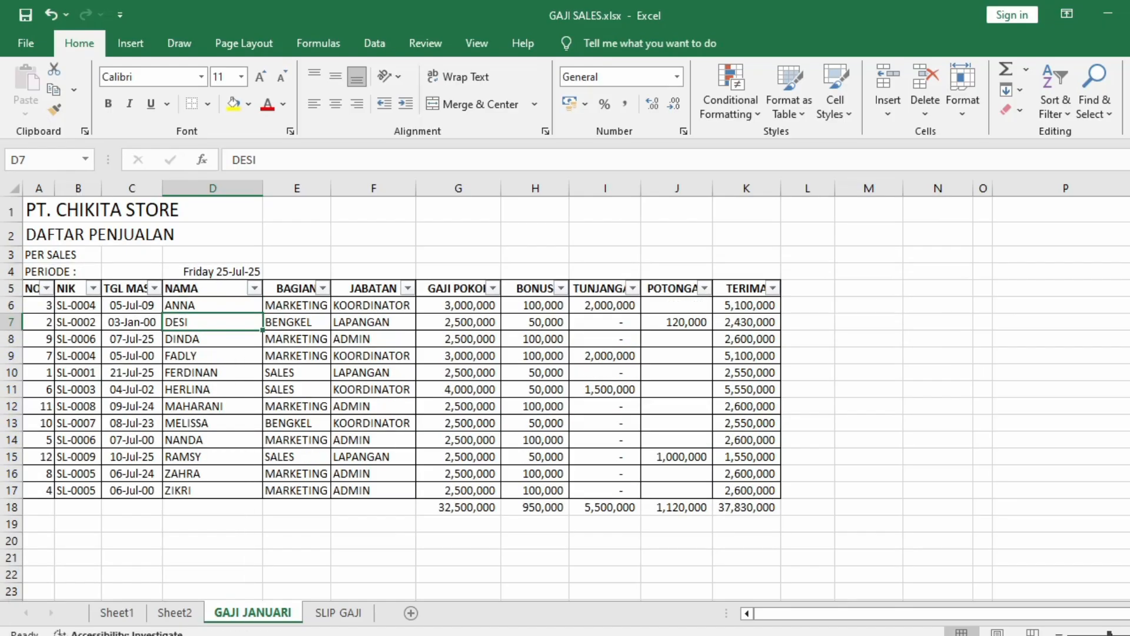
Filter the NAMA column with a begins-with text filter of A*, and clear the filter
{"action": "left_click", "coordinate": [255, 288]}
{"action": "mouse_move", "coordinate": [136, 408]}
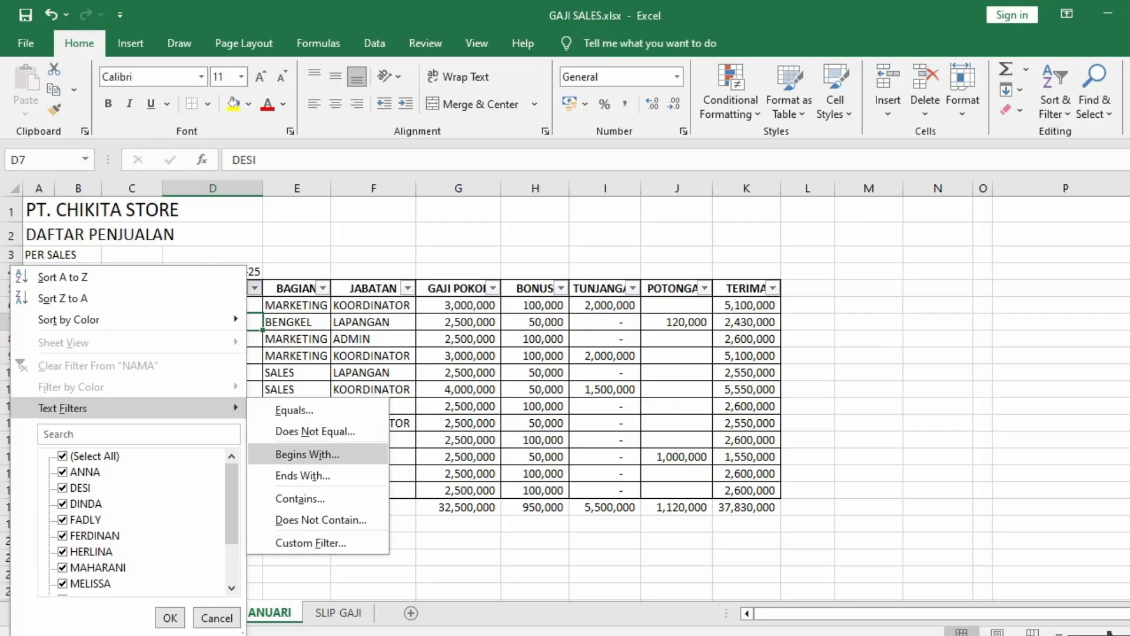
{"action": "left_click", "coordinate": [307, 454]}
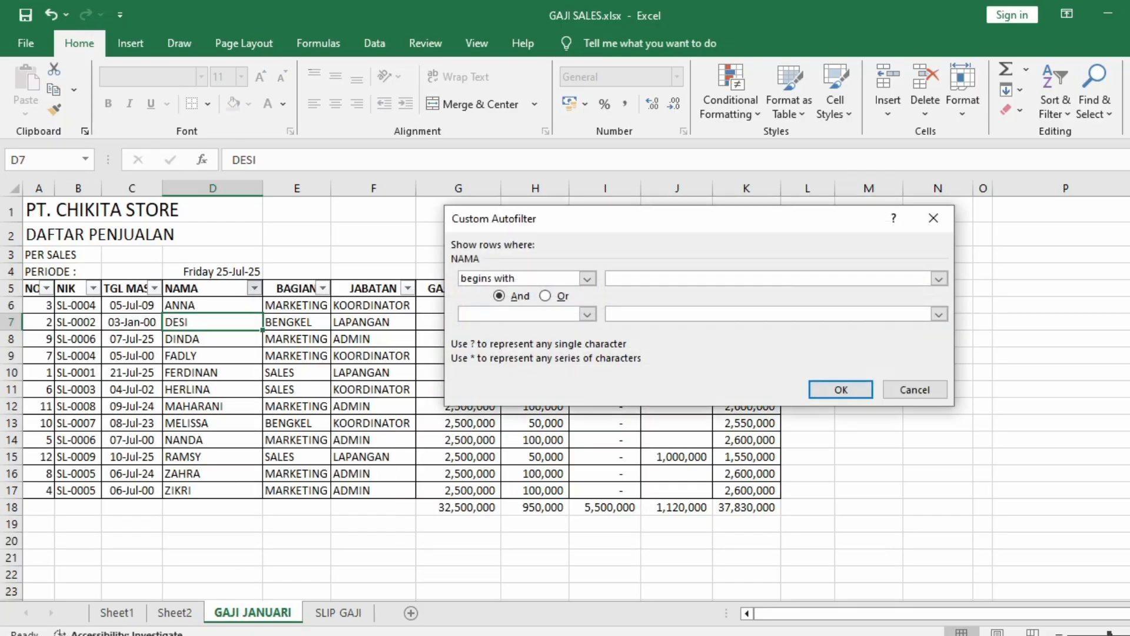
{"action": "type", "text": "A*"}
{"action": "key", "text": "Return"}
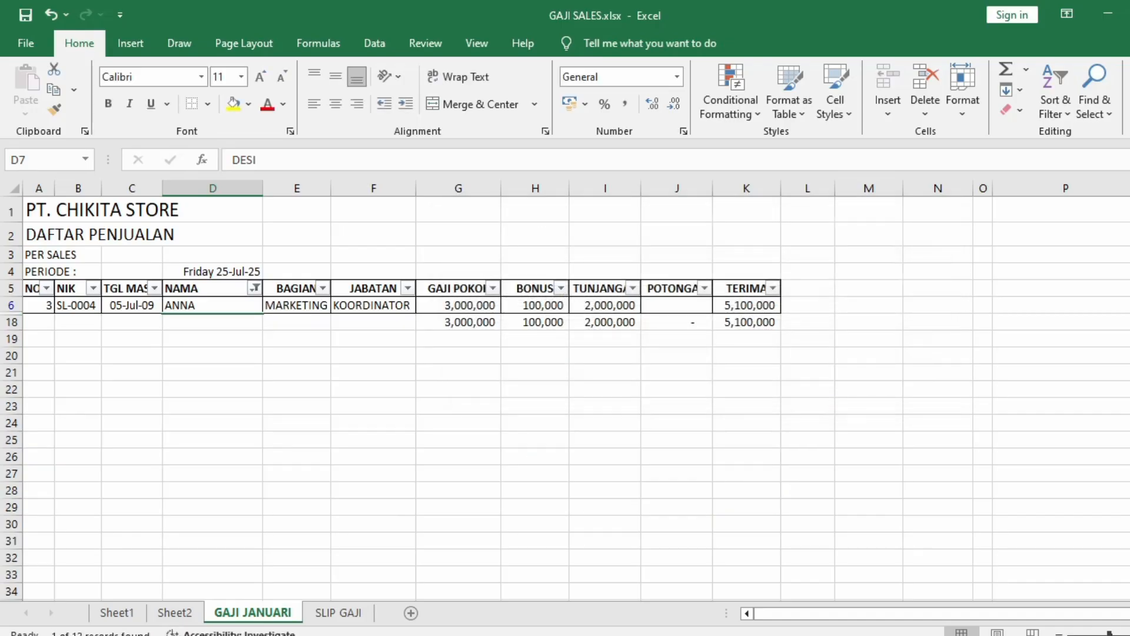
{"action": "left_click", "coordinate": [254, 288]}
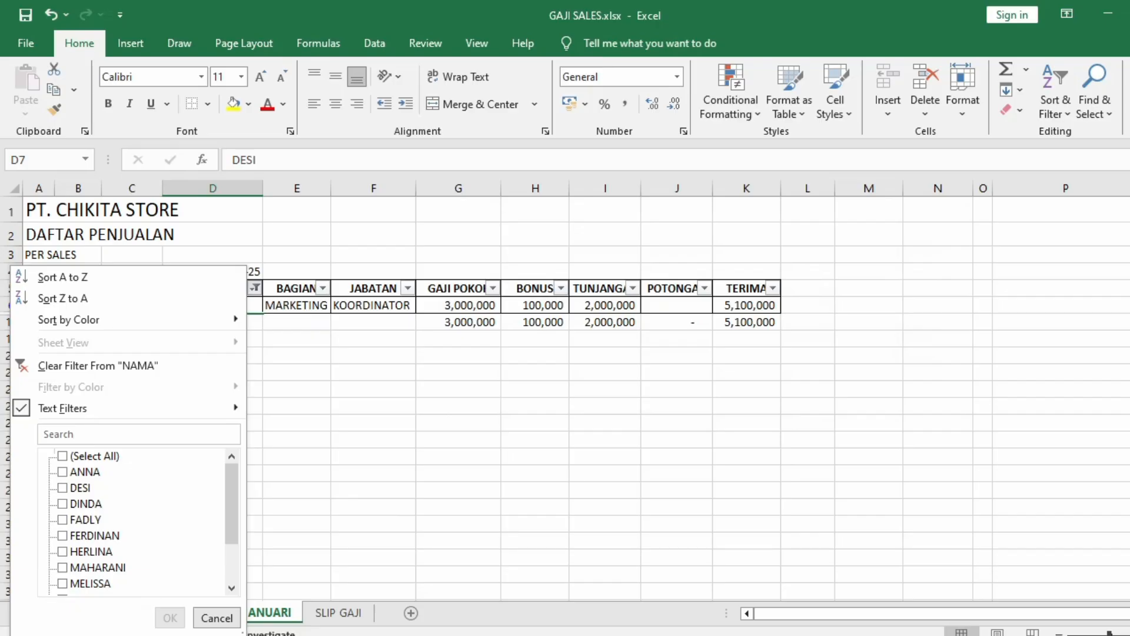
{"action": "left_click", "coordinate": [98, 365]}
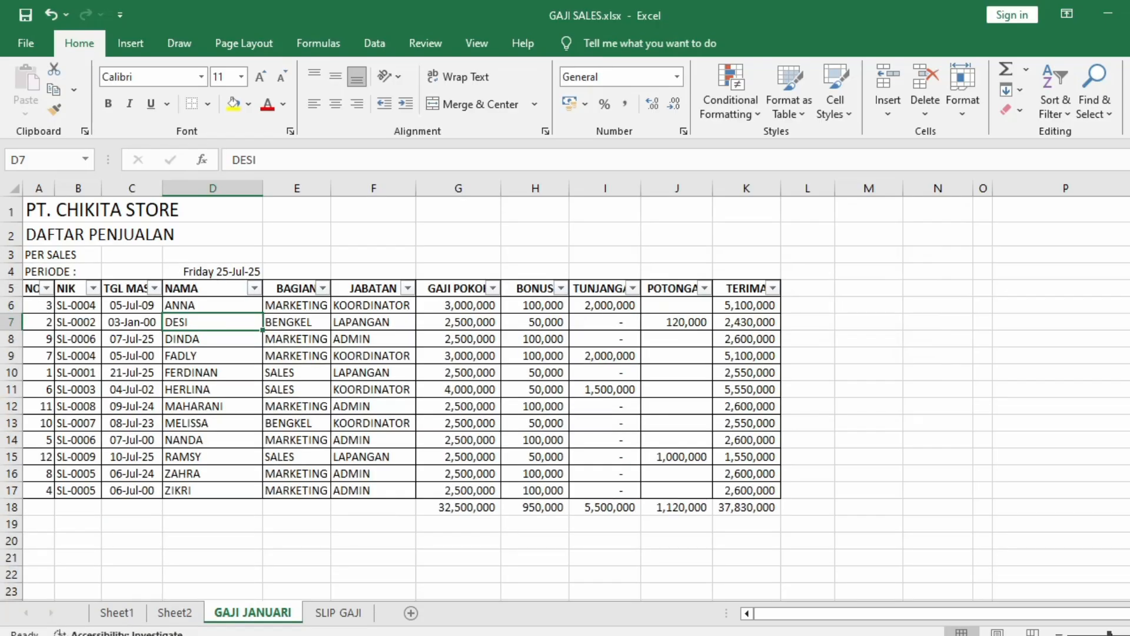
Filter the NAMA column with a contains text filter of ES, and clear the filter
{"action": "left_click", "coordinate": [255, 287]}
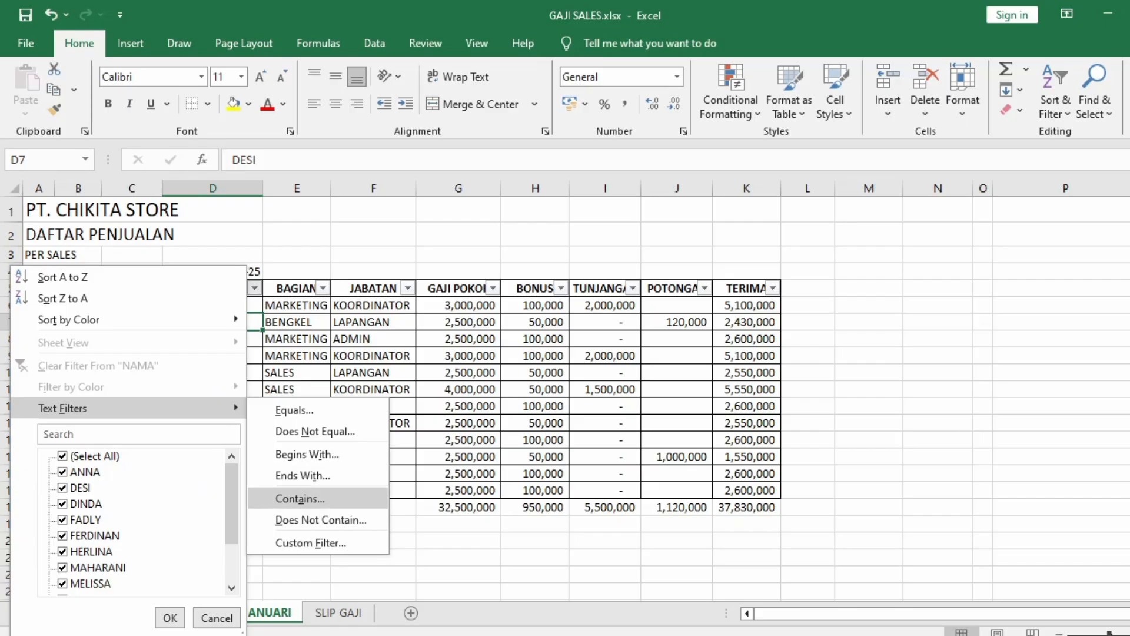
{"action": "left_click", "coordinate": [300, 499]}
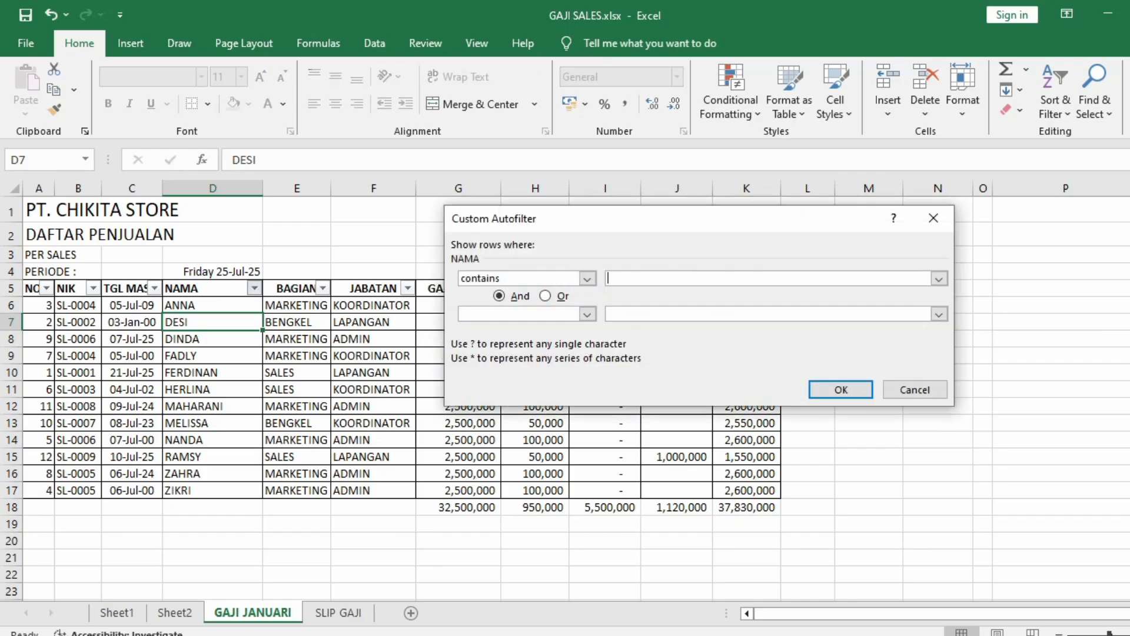
{"action": "type", "text": "ES"}
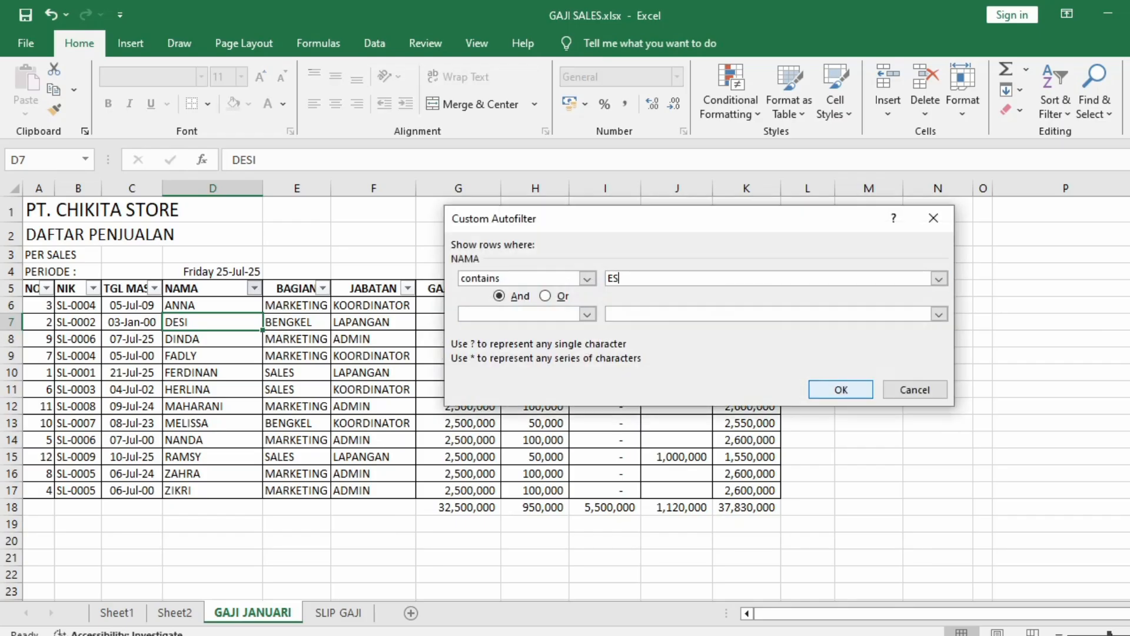
{"action": "key", "text": "Return"}
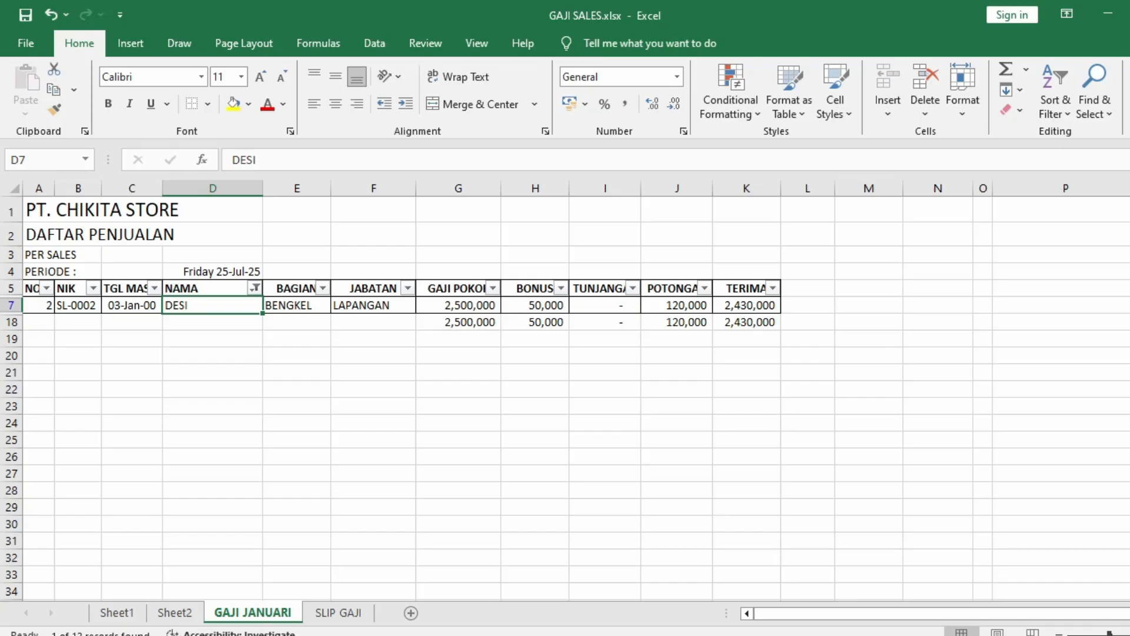
{"action": "left_click", "coordinate": [255, 288]}
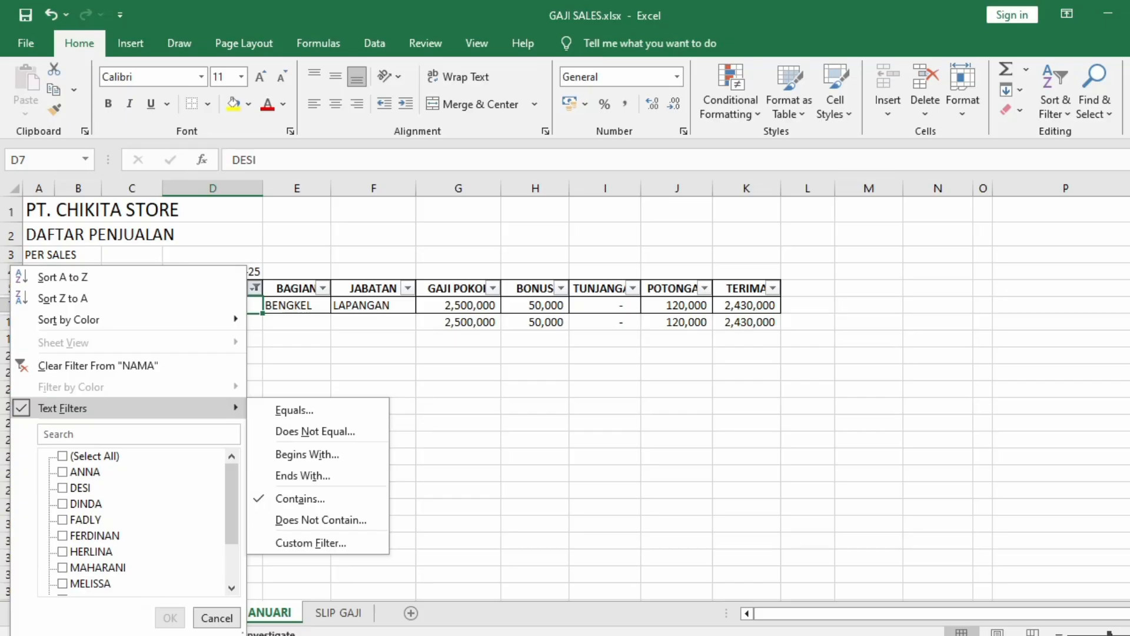
{"action": "left_click", "coordinate": [217, 618]}
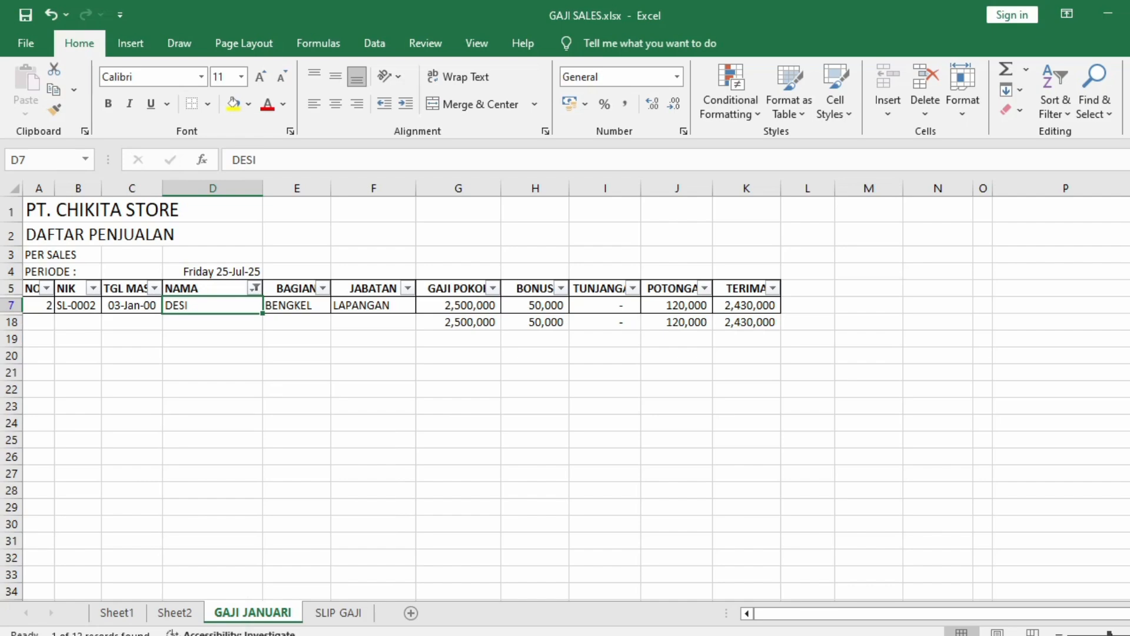
{"action": "left_click", "coordinate": [255, 288]}
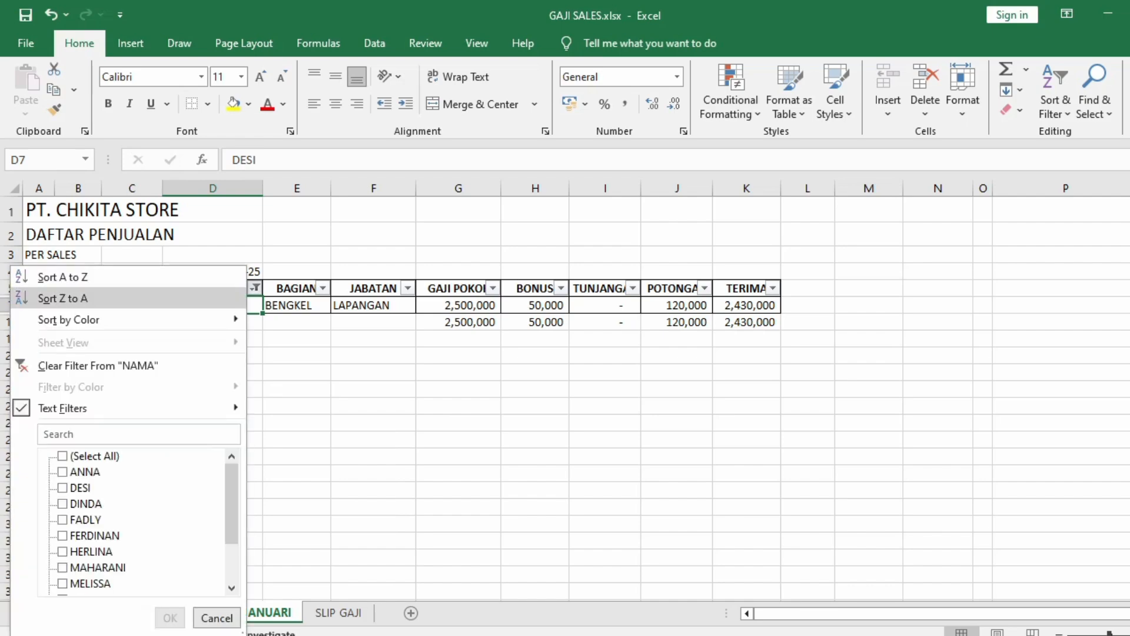
{"action": "left_click", "coordinate": [88, 361]}
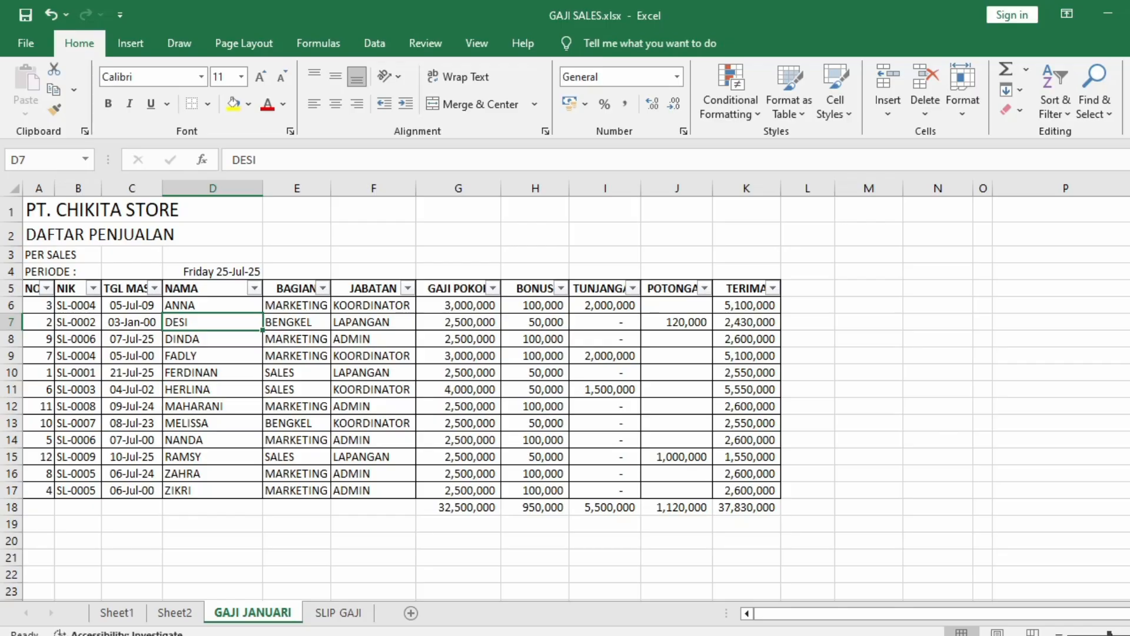
{"action": "left_click", "coordinate": [561, 288]}
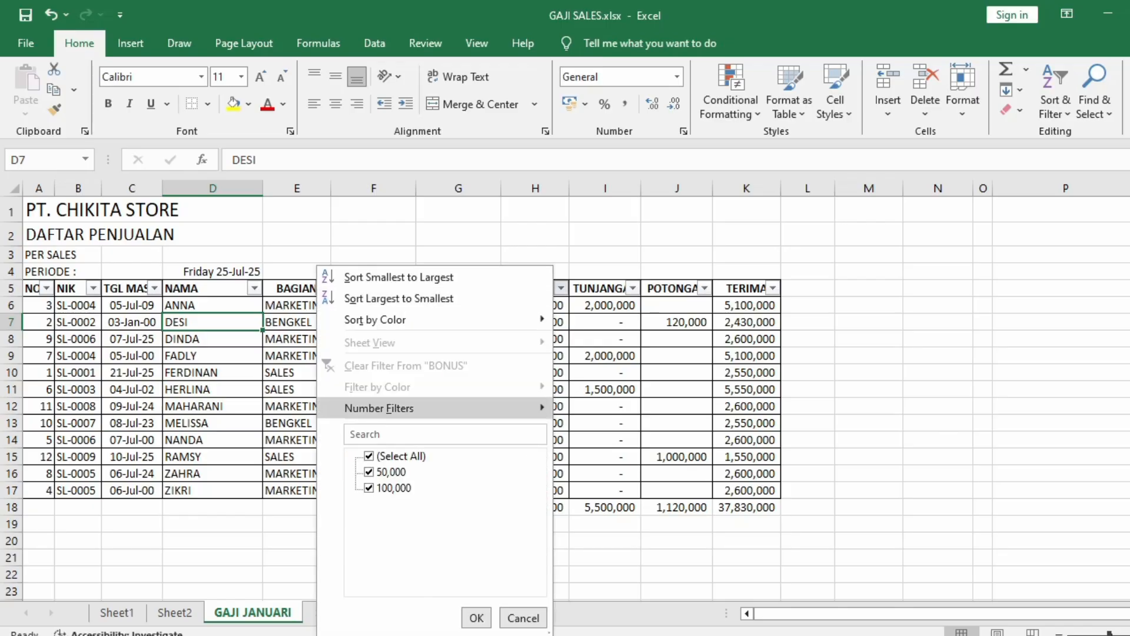
{"action": "mouse_move", "coordinate": [436, 408]}
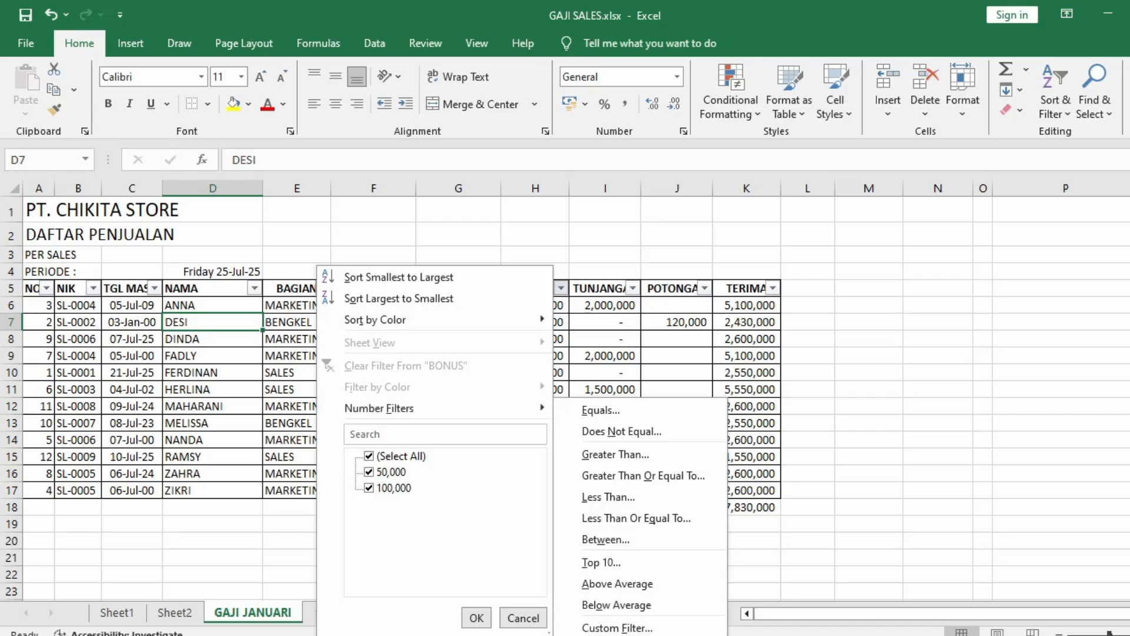
{"action": "left_click", "coordinate": [477, 617]}
{"action": "left_click", "coordinate": [255, 288]}
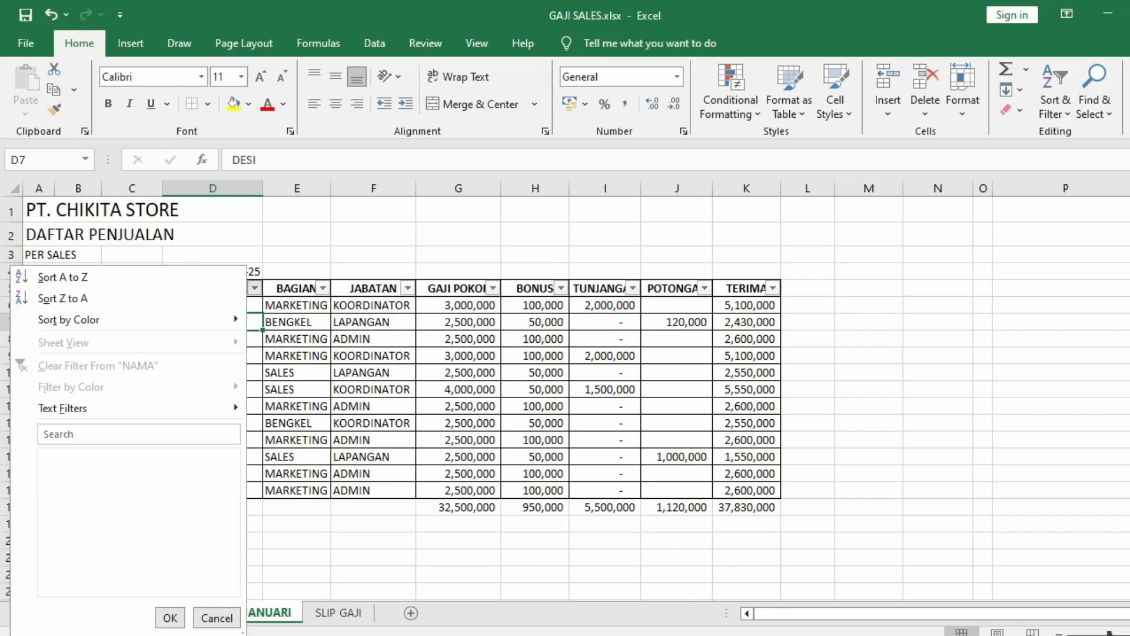
{"action": "mouse_move", "coordinate": [130, 408]}
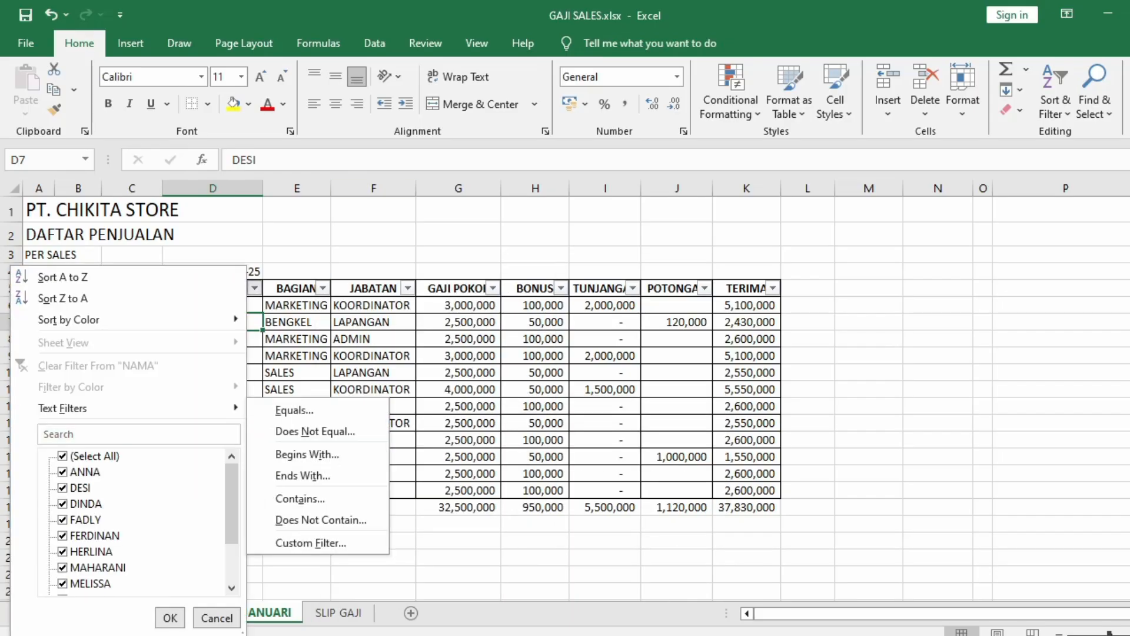
{"action": "left_click", "coordinate": [170, 618]}
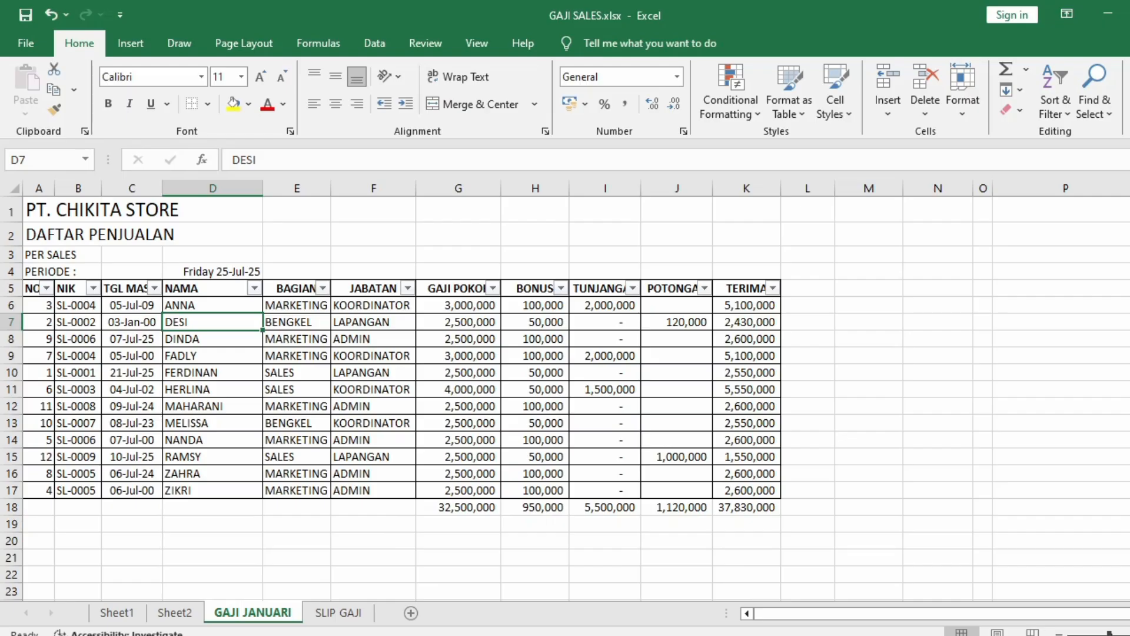
Filter the BONUS column with a greater-than number filter of 100000, and clear the filter
{"action": "left_click", "coordinate": [561, 288]}
{"action": "mouse_move", "coordinate": [412, 408]}
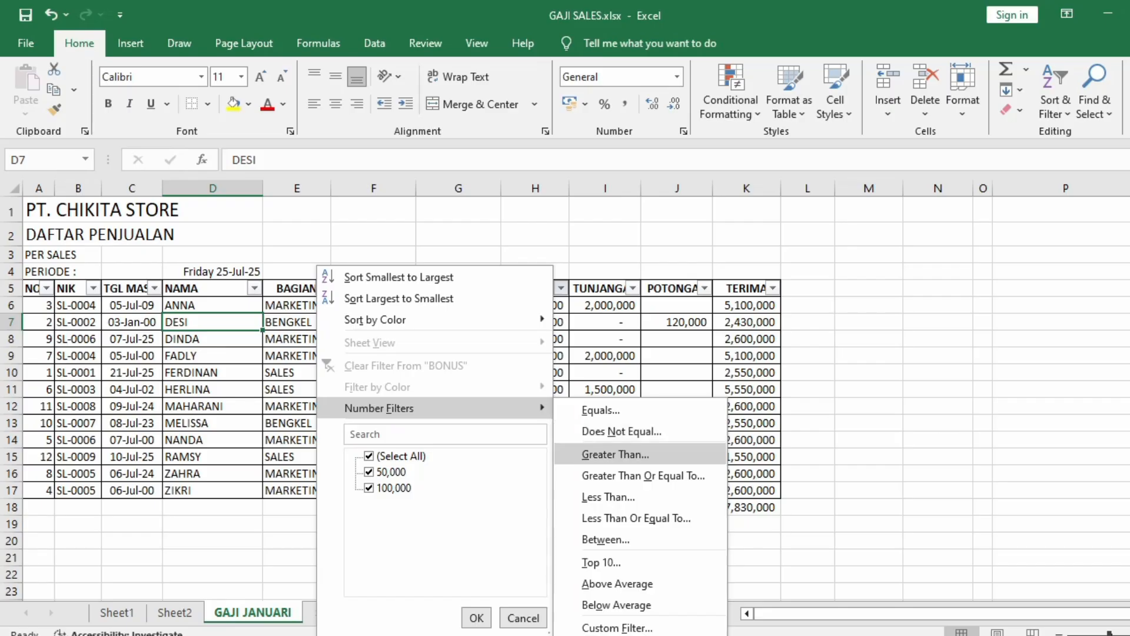
{"action": "left_click", "coordinate": [615, 454]}
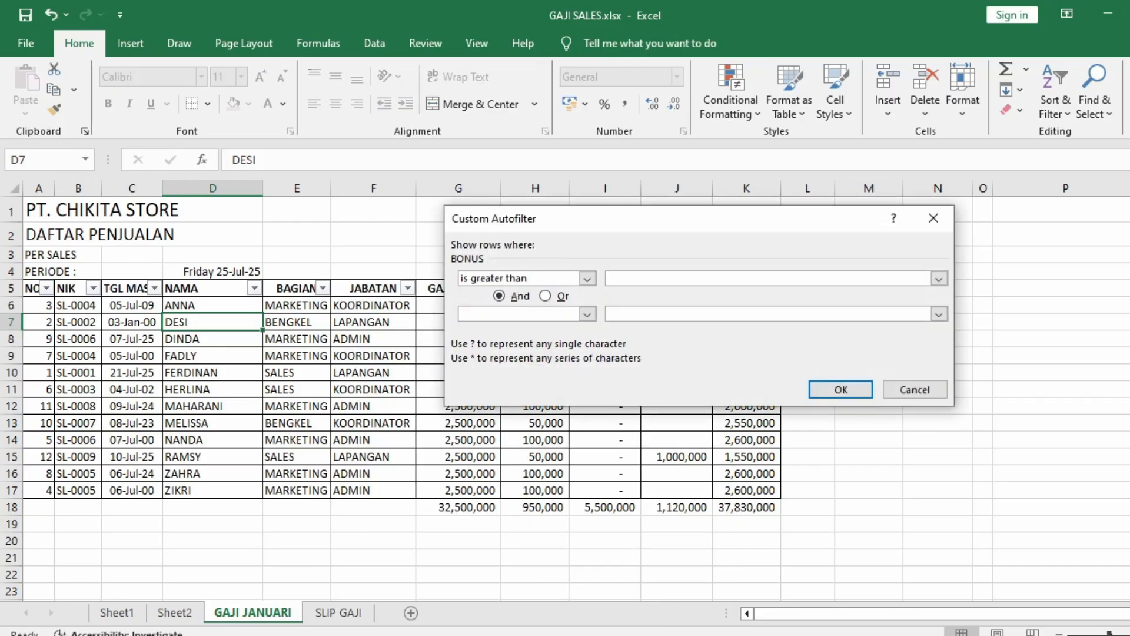
{"action": "left_click_drag", "start_coordinate": [619, 215], "coordinate": [905, 296]}
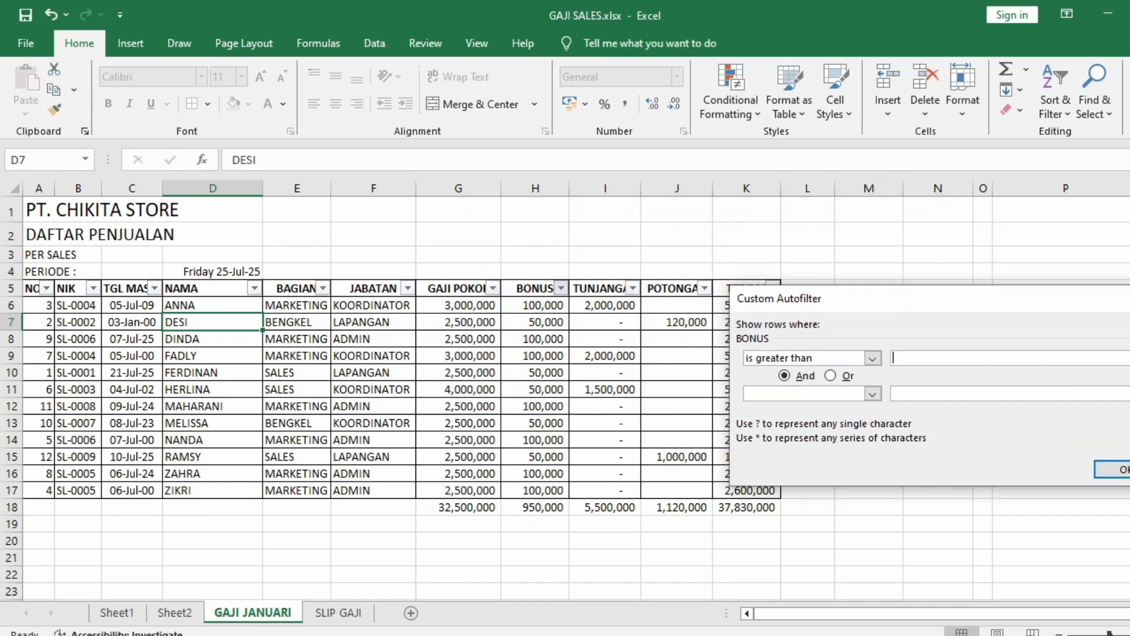
{"action": "type", "text": "100000"}
{"action": "left_click", "coordinate": [1119, 469]}
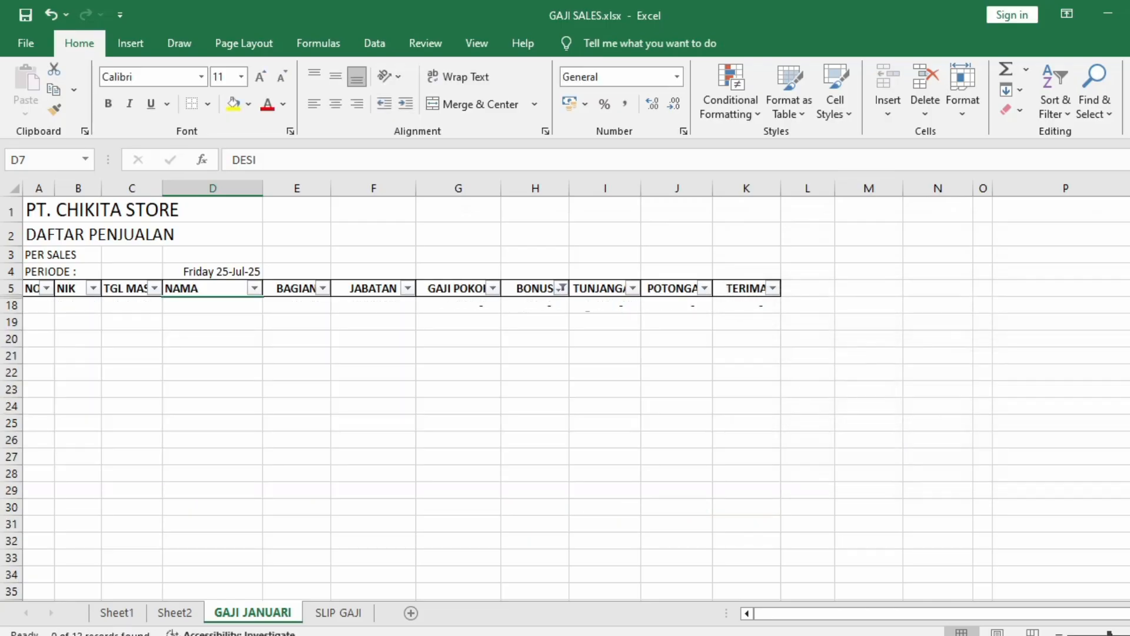
{"action": "left_click", "coordinate": [562, 288]}
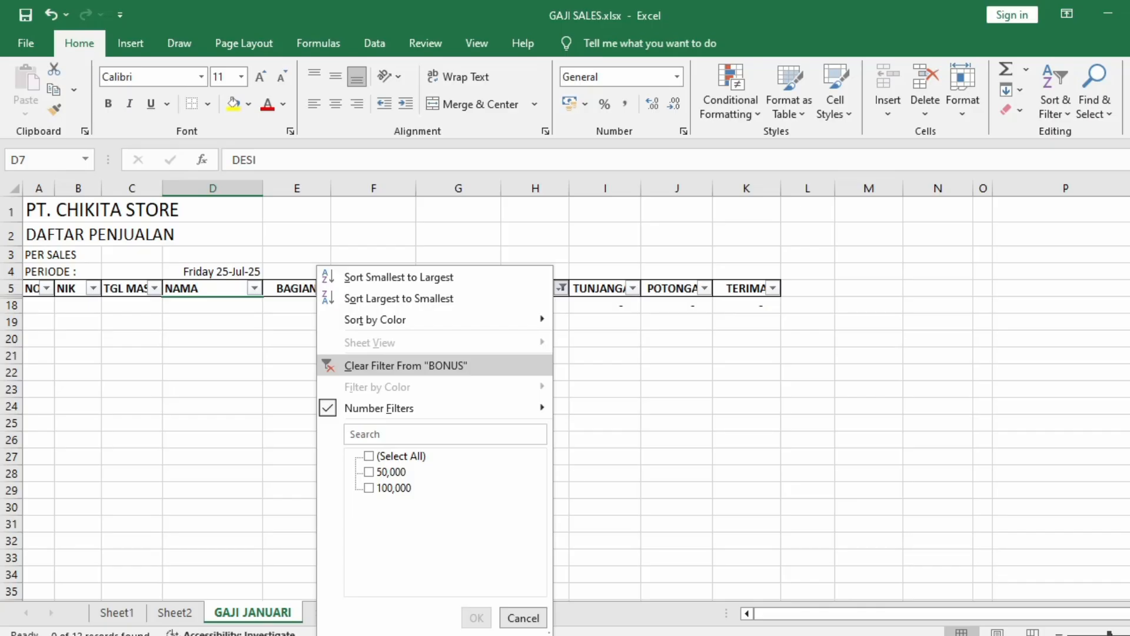
{"action": "left_click", "coordinate": [407, 365]}
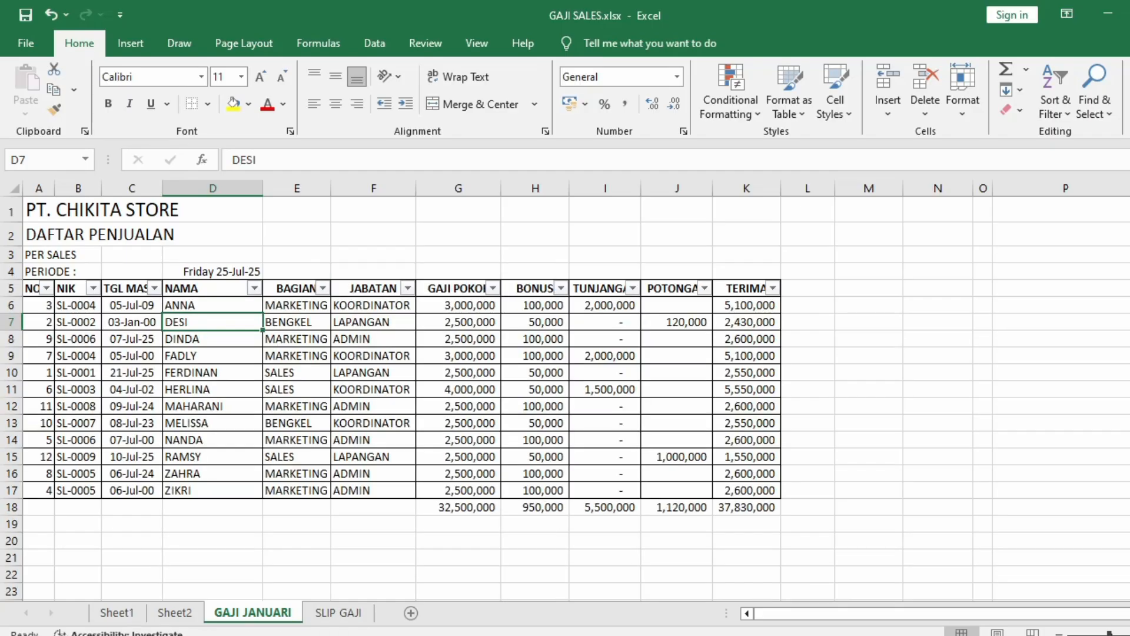
Filter the BONUS column with a greater-than-or-equal-to number filter of 100000, and clear the filter
{"action": "left_click", "coordinate": [535, 322]}
{"action": "left_click", "coordinate": [535, 356]}
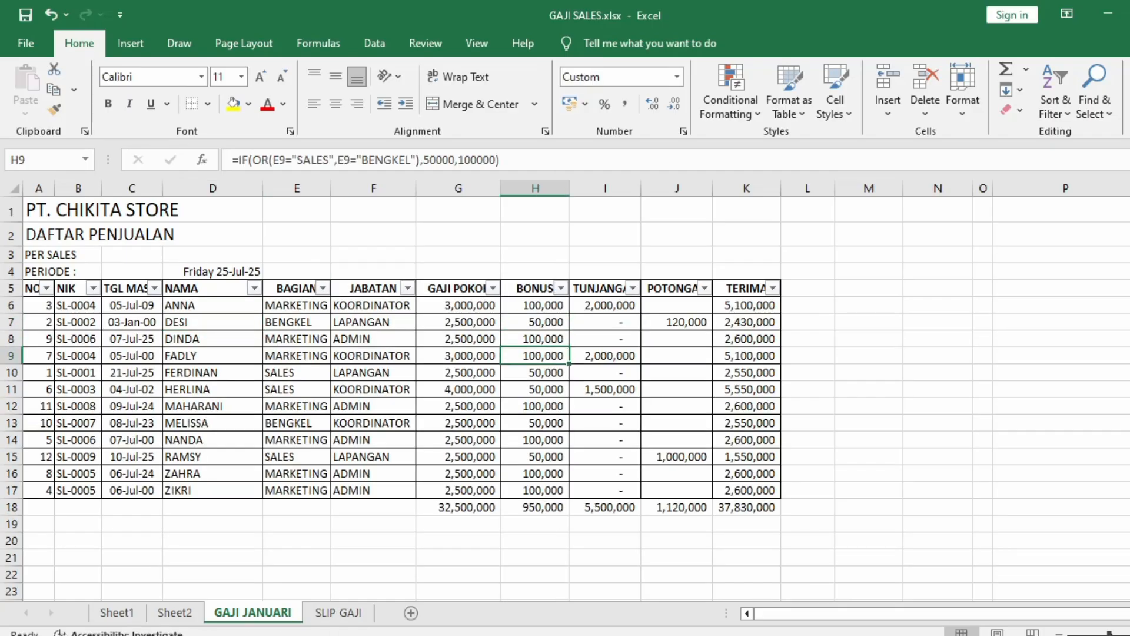
{"action": "left_click", "coordinate": [561, 288]}
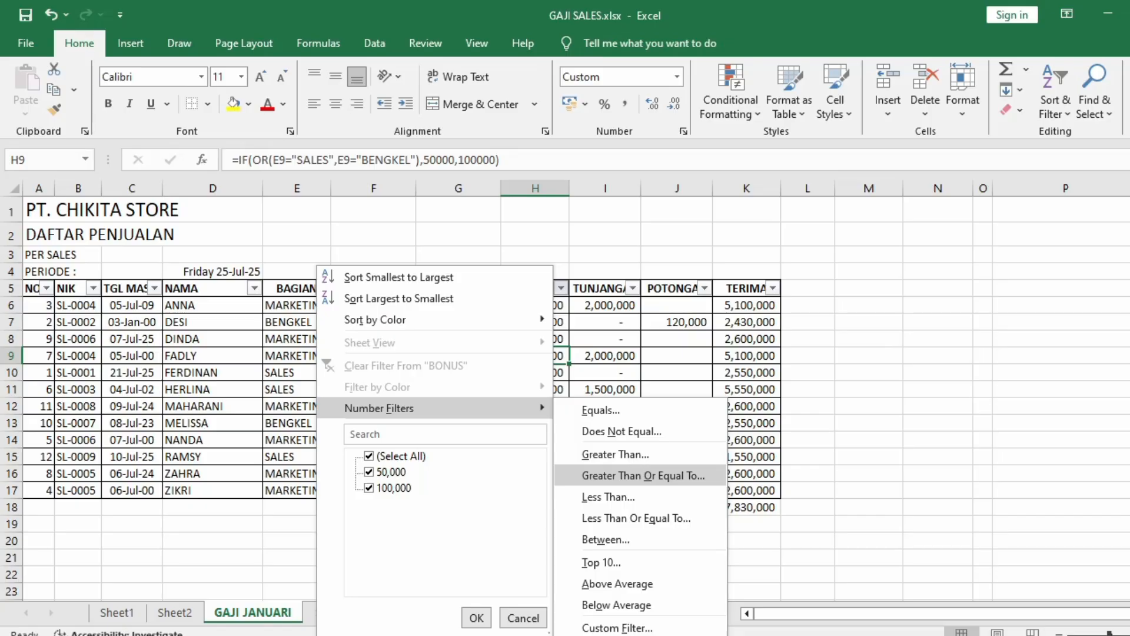
{"action": "left_click", "coordinate": [644, 475]}
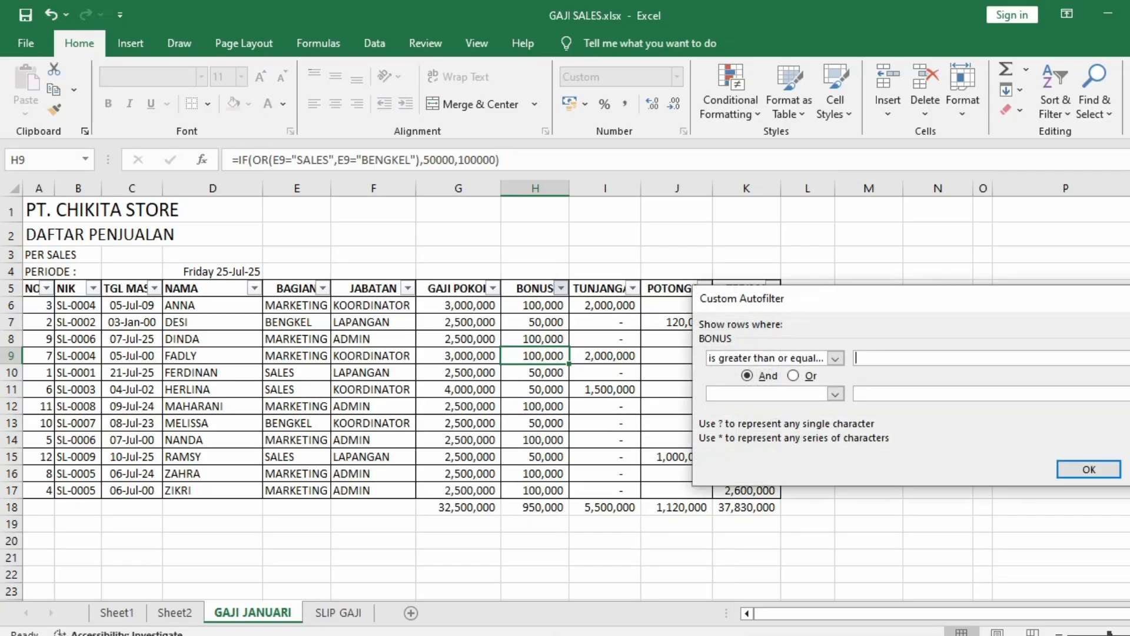
{"action": "type", "text": "000000"}
{"action": "key", "text": "Left"}
{"action": "key", "text": "Left"}
{"action": "key", "text": "Left"}
{"action": "key", "text": "Left"}
{"action": "key", "text": "BackSpace"}
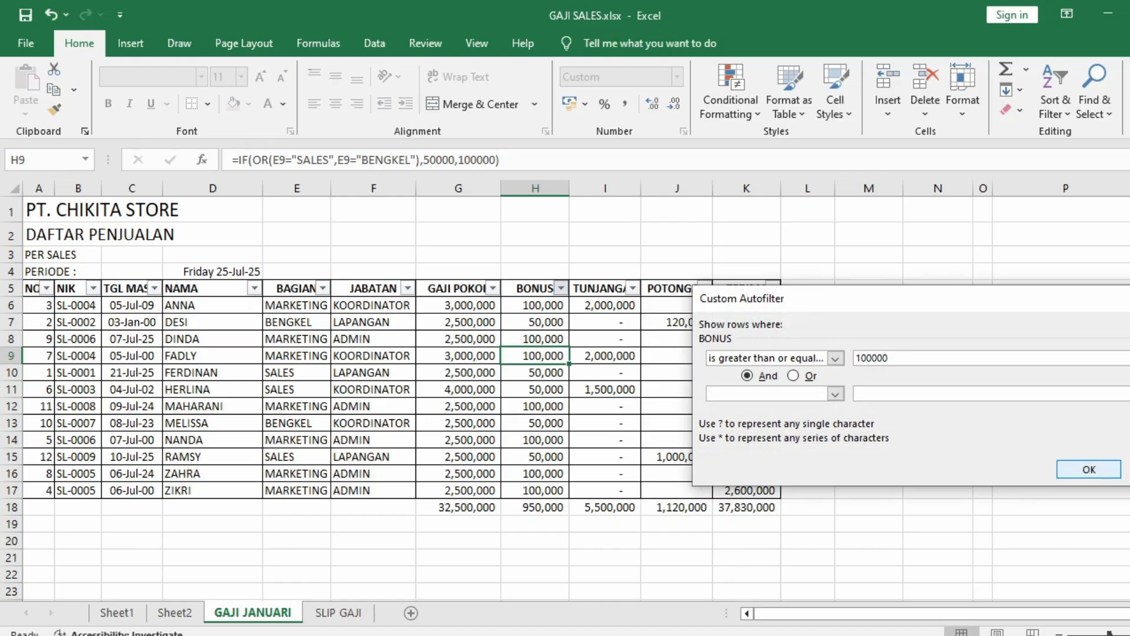
{"action": "left_click", "coordinate": [1089, 469]}
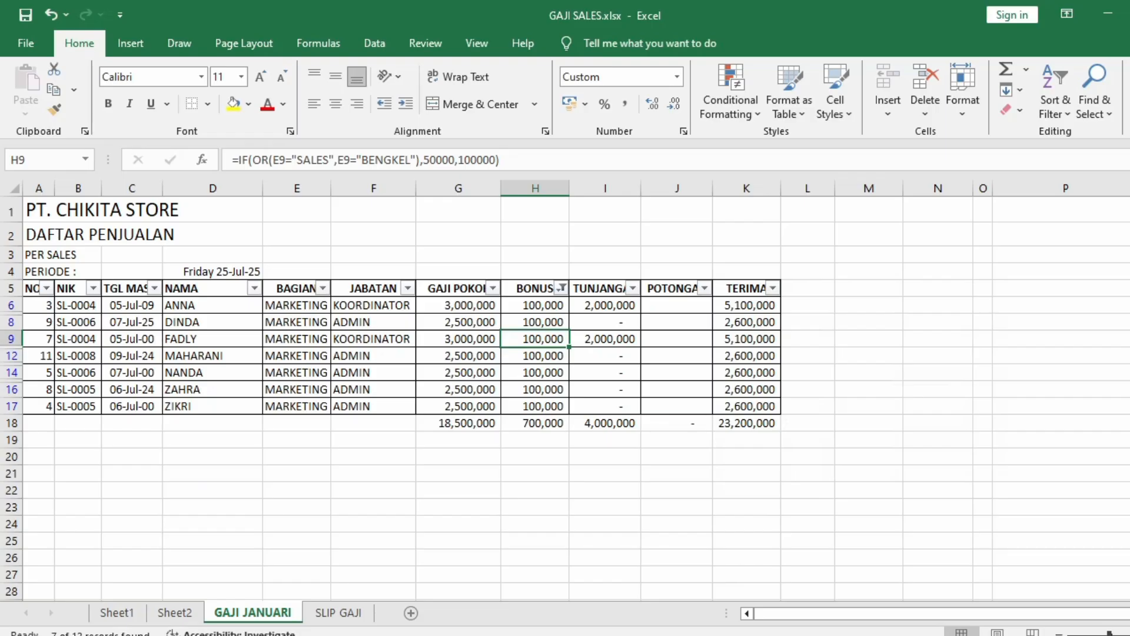
{"action": "left_click", "coordinate": [561, 288]}
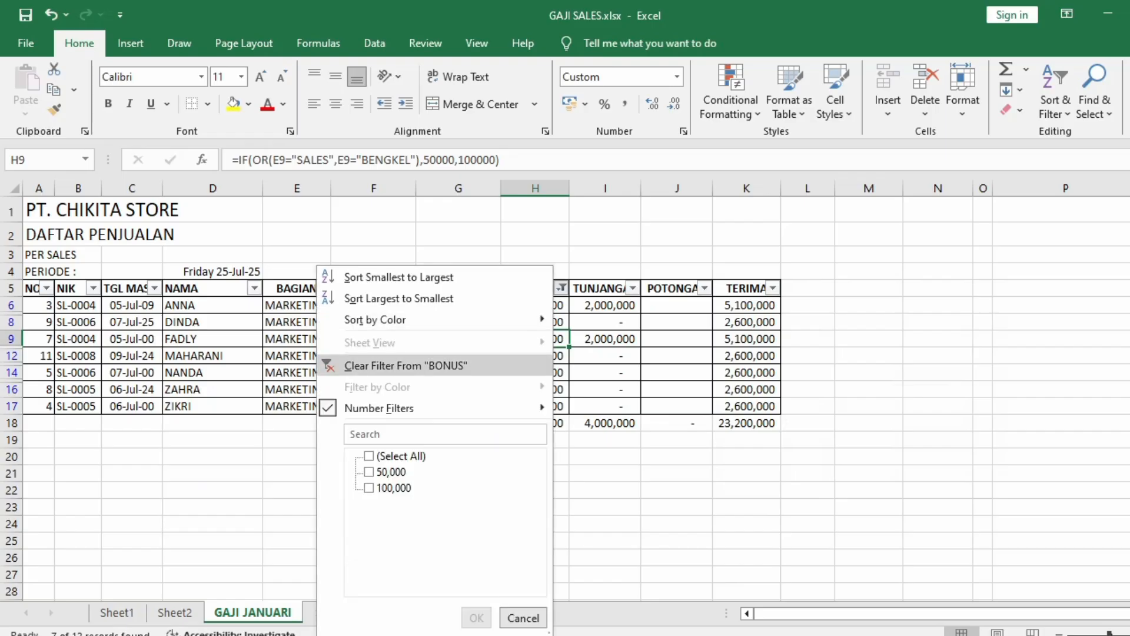
{"action": "left_click", "coordinate": [406, 366]}
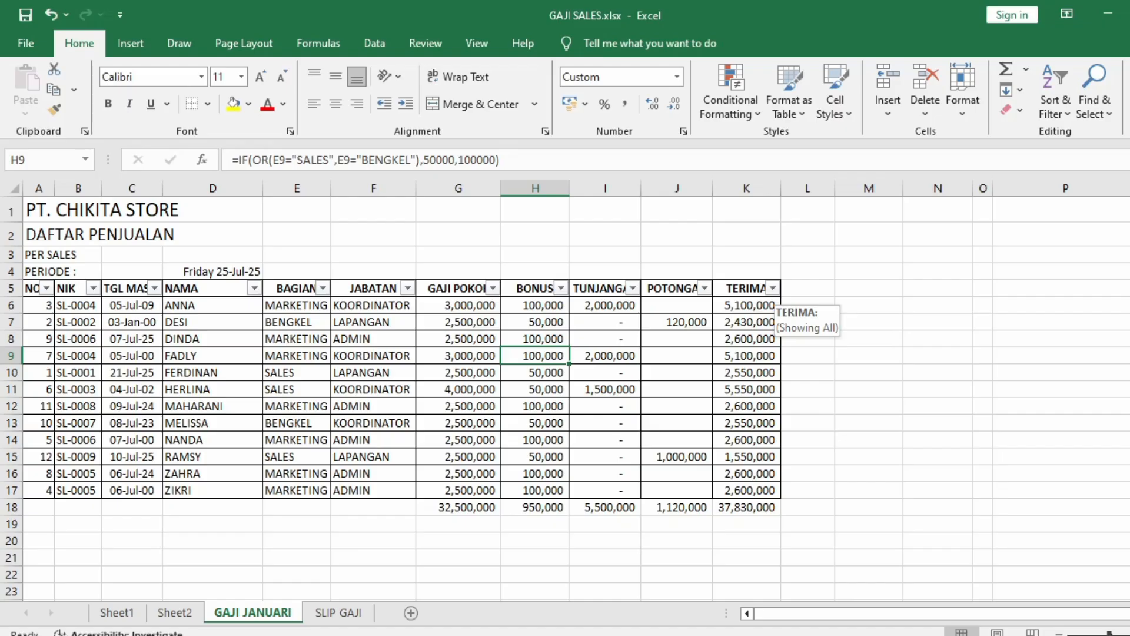
Filter the TERIMA column with a greater-than-or-equal-to number filter of 2,000,000
{"action": "left_click", "coordinate": [772, 288]}
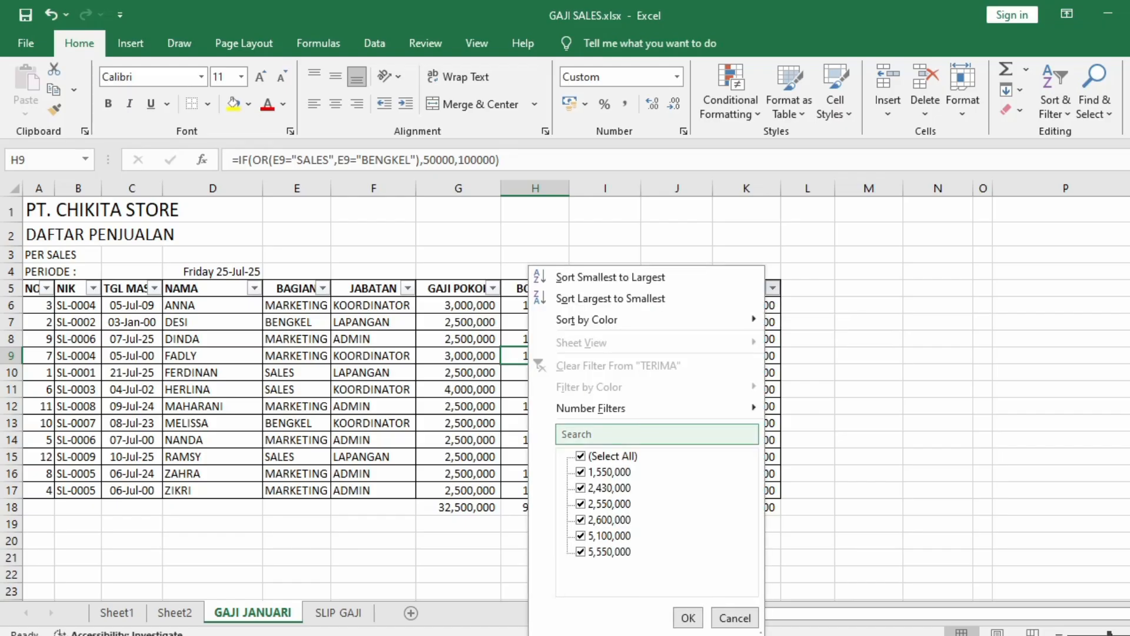
{"action": "mouse_move", "coordinate": [591, 408]}
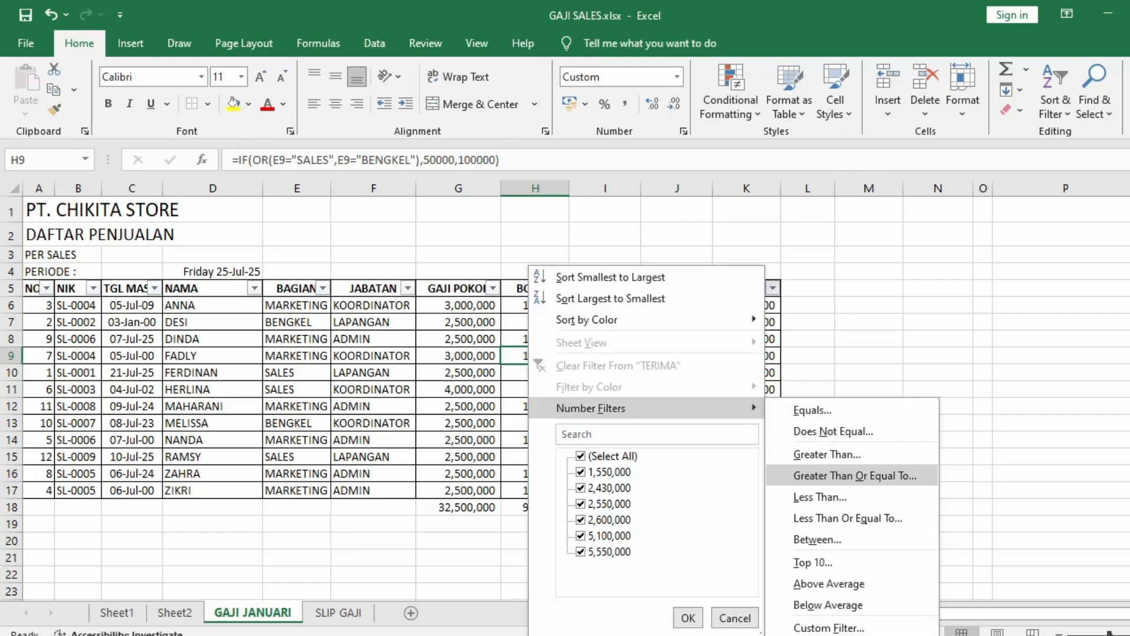
{"action": "left_click", "coordinate": [855, 475]}
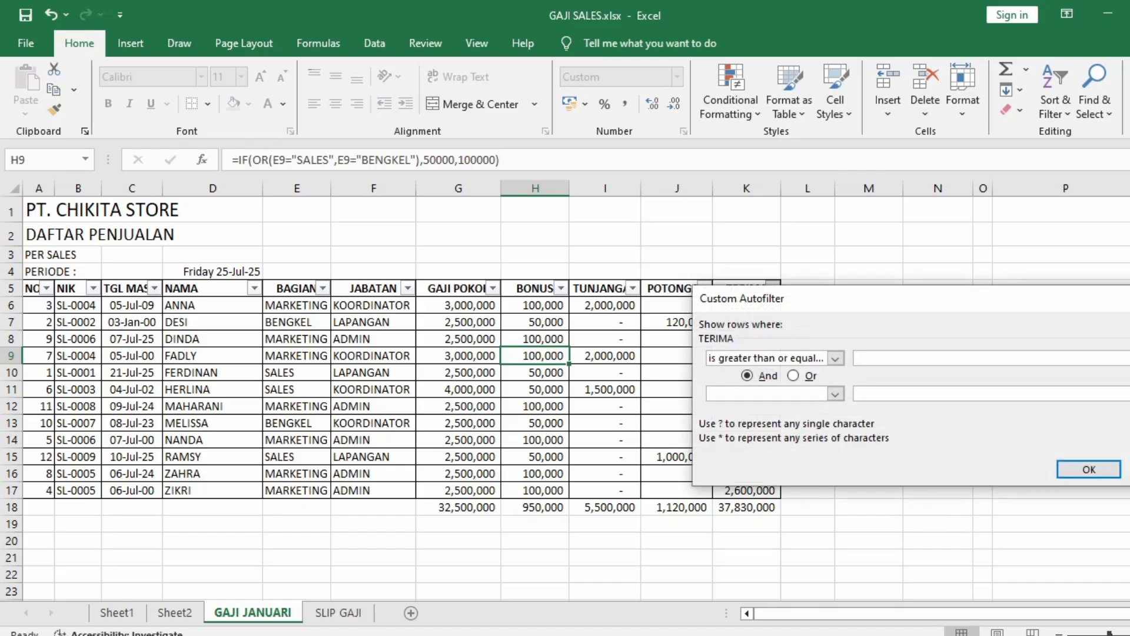
{"action": "type", "text": "2,"}
{"action": "type", "text": "000,0"}
{"action": "type", "text": "00"}
{"action": "key", "text": "Return"}
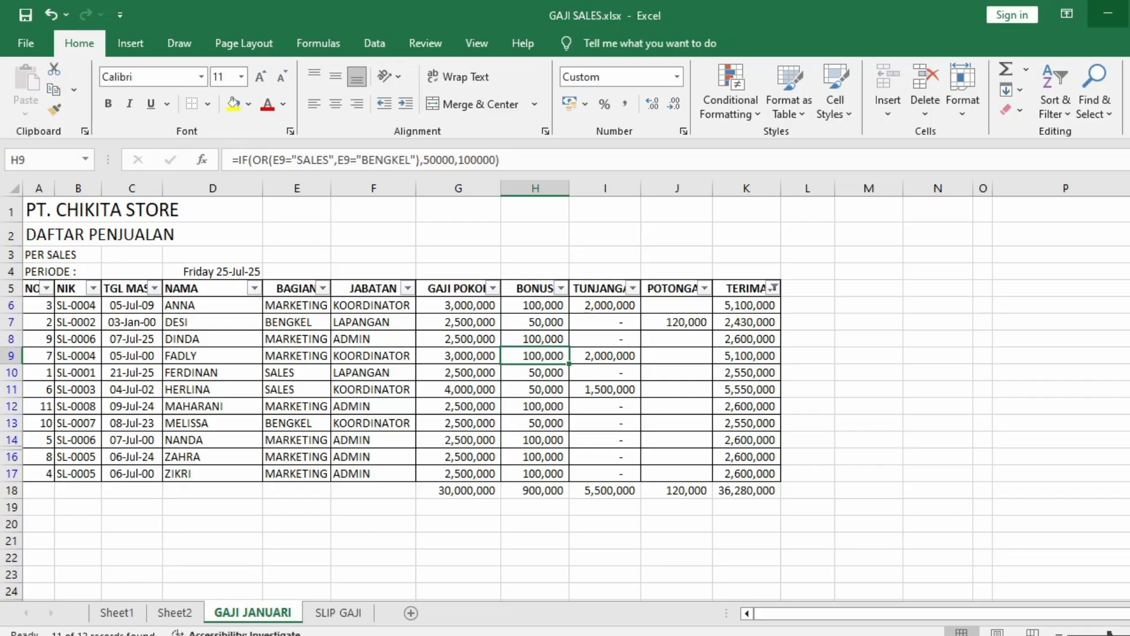
{"action": "left_click", "coordinate": [1108, 13]}
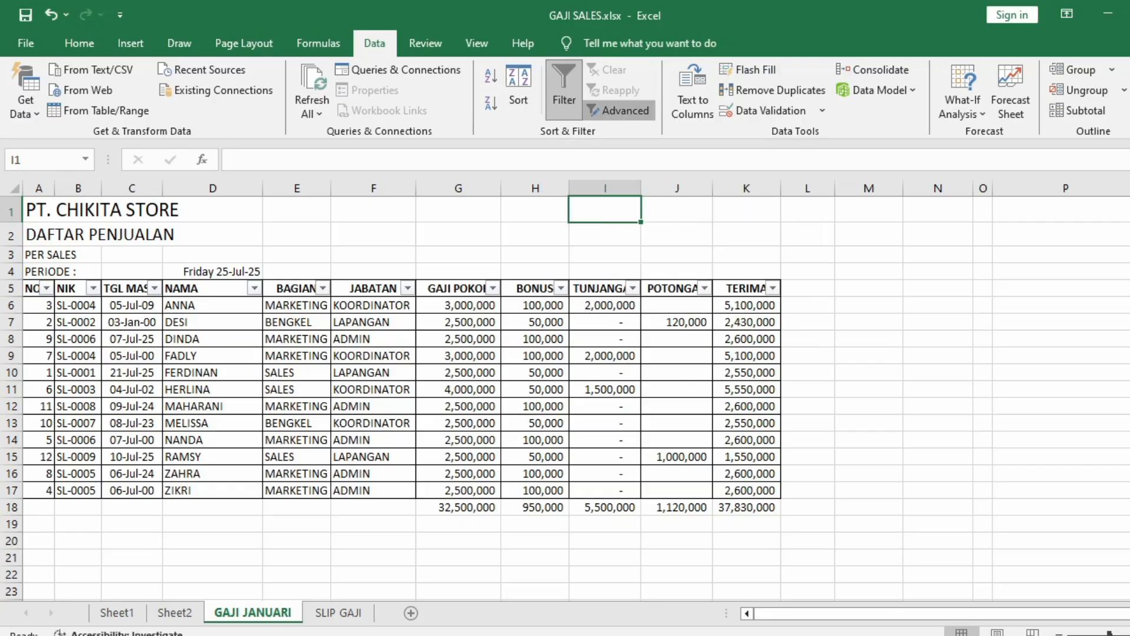
Try an advanced filter that copies to another location, using list range A5:K17 and criteria range C19:C20, and dismiss it
{"action": "left_click", "coordinate": [618, 110]}
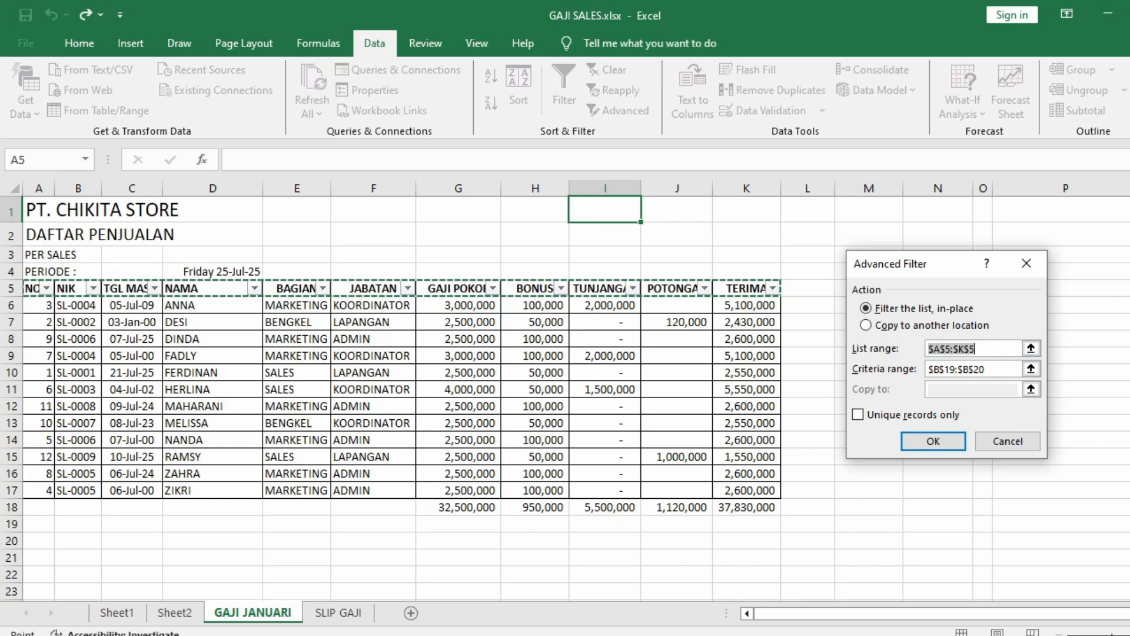
{"action": "key", "text": "alt+o"}
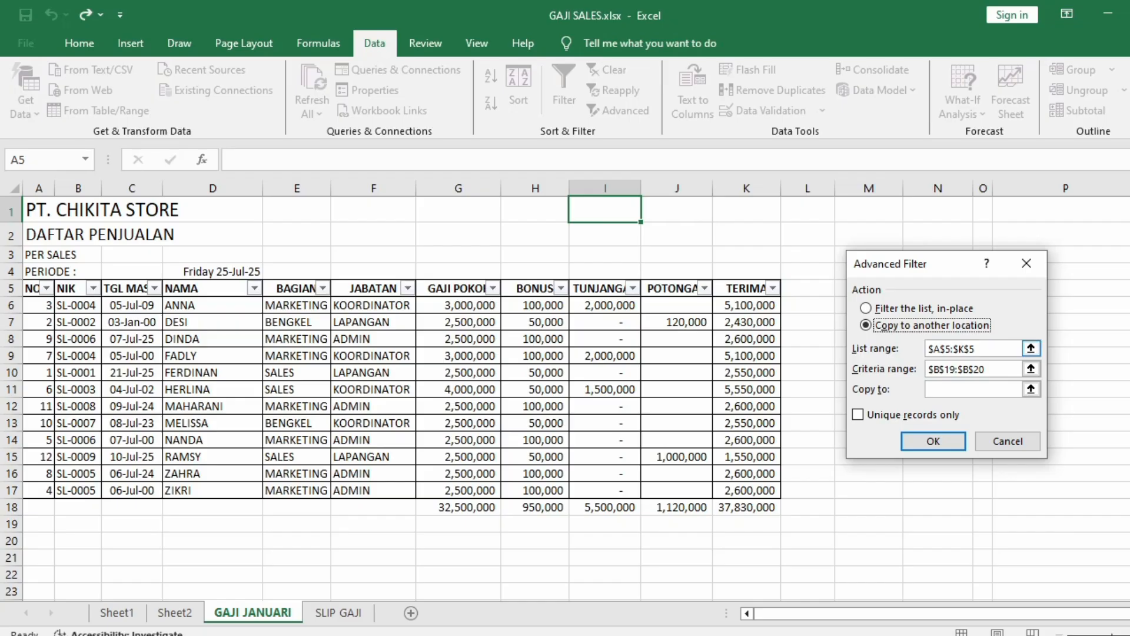
{"action": "left_click", "coordinate": [1031, 348]}
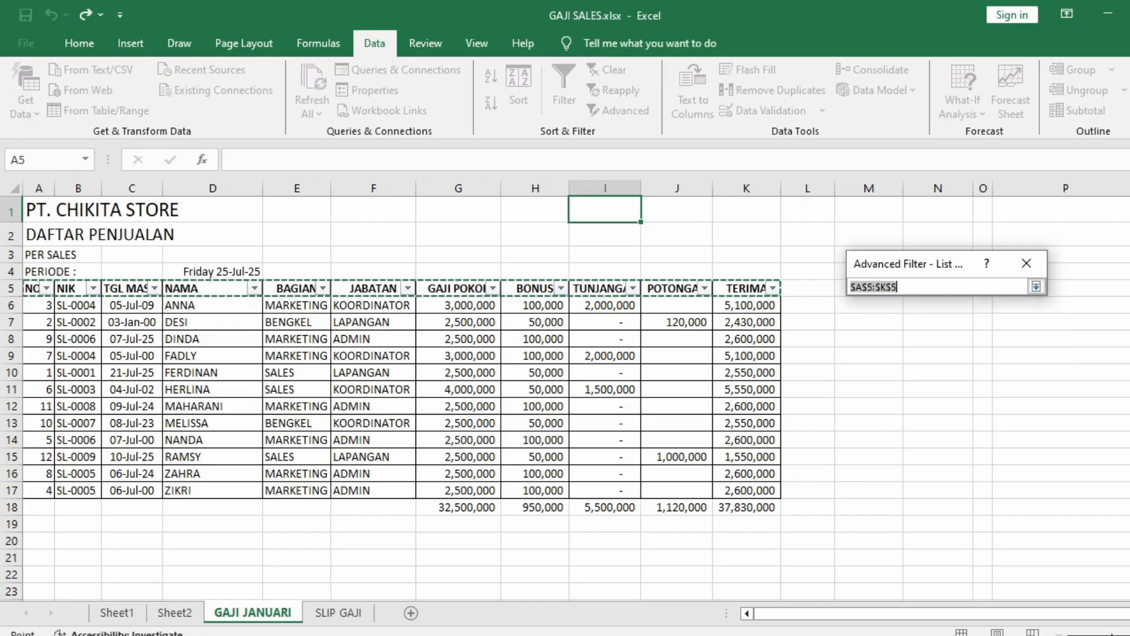
{"action": "left_click_drag", "start_coordinate": [36, 288], "coordinate": [778, 494]}
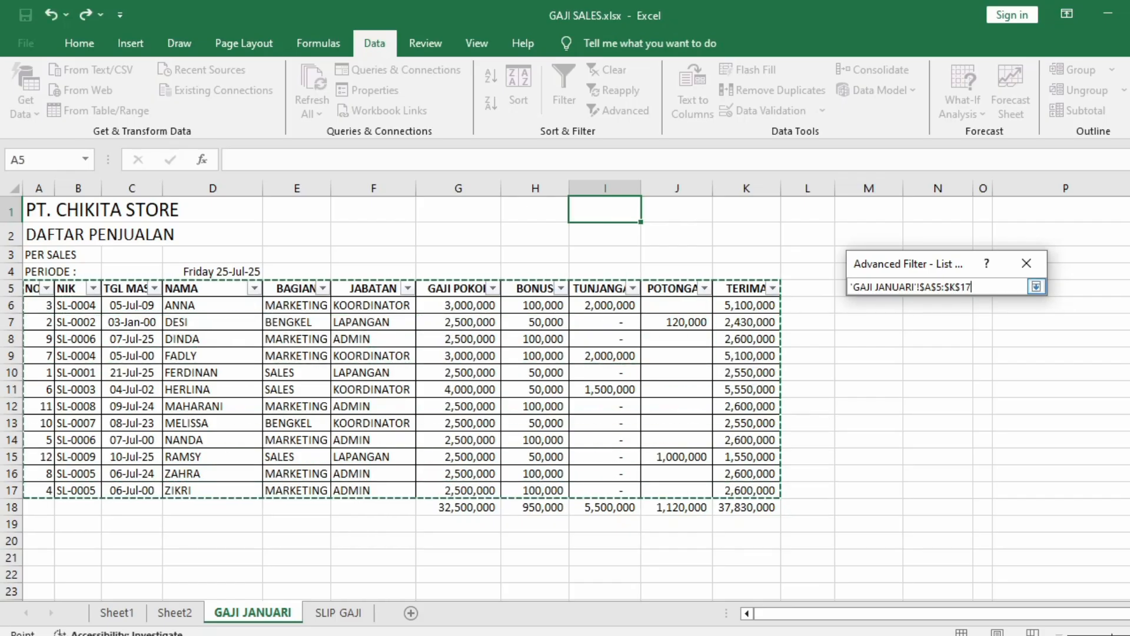
{"action": "key", "text": "Return"}
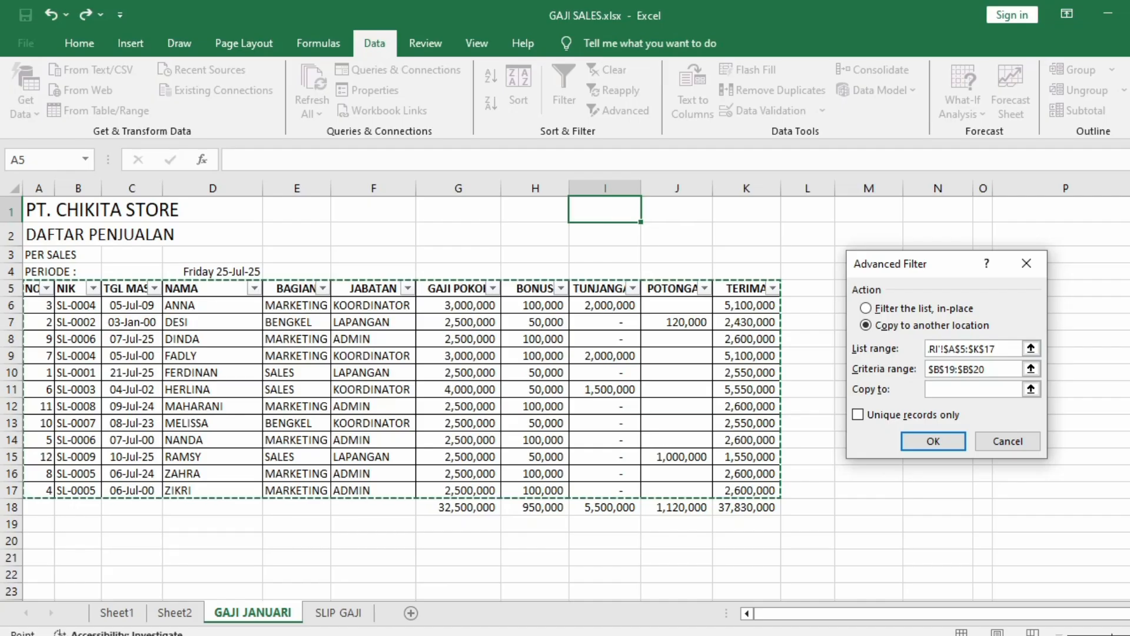
{"action": "left_click", "coordinate": [1031, 368]}
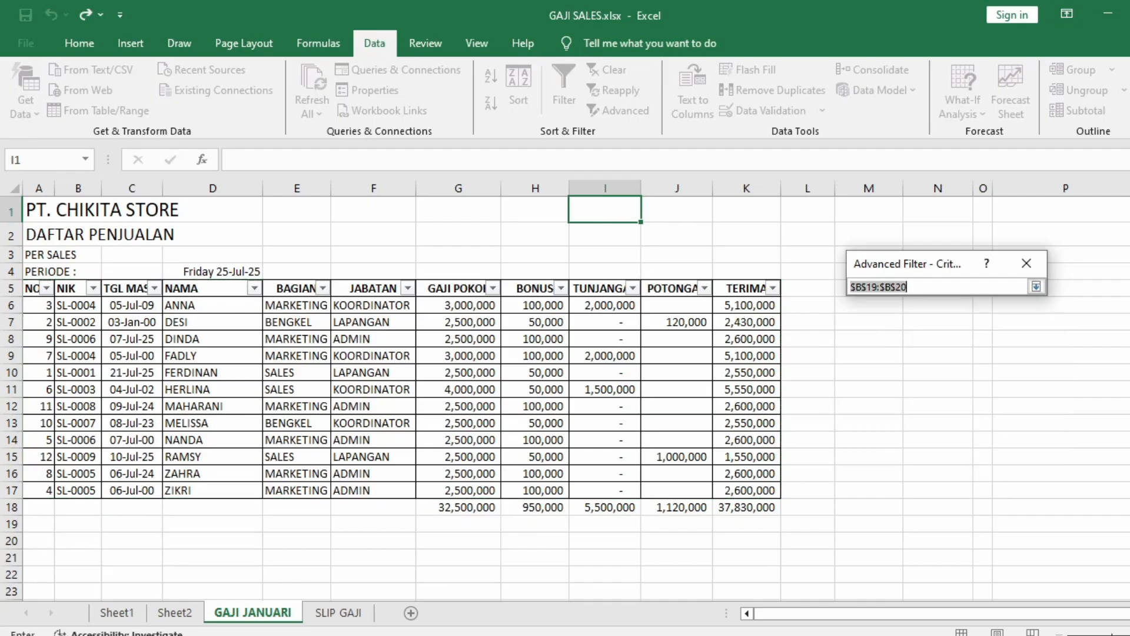
{"action": "scroll", "coordinate": [400, 398], "scroll_direction": "down", "scroll_amount": 2}
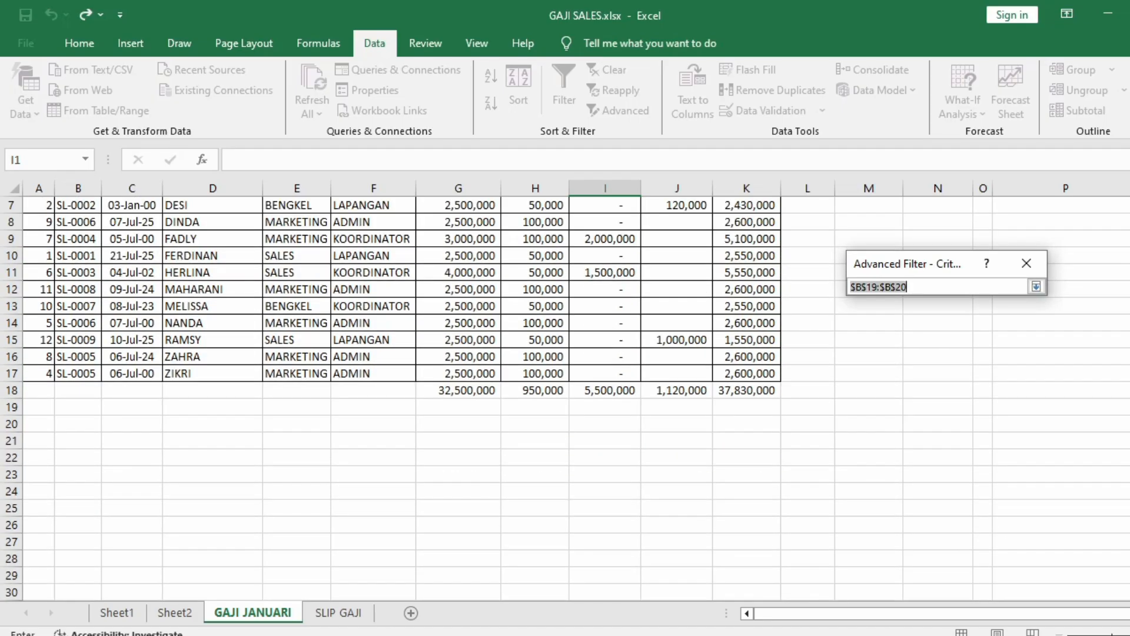
{"action": "left_click_drag", "start_coordinate": [132, 406], "coordinate": [131, 424]}
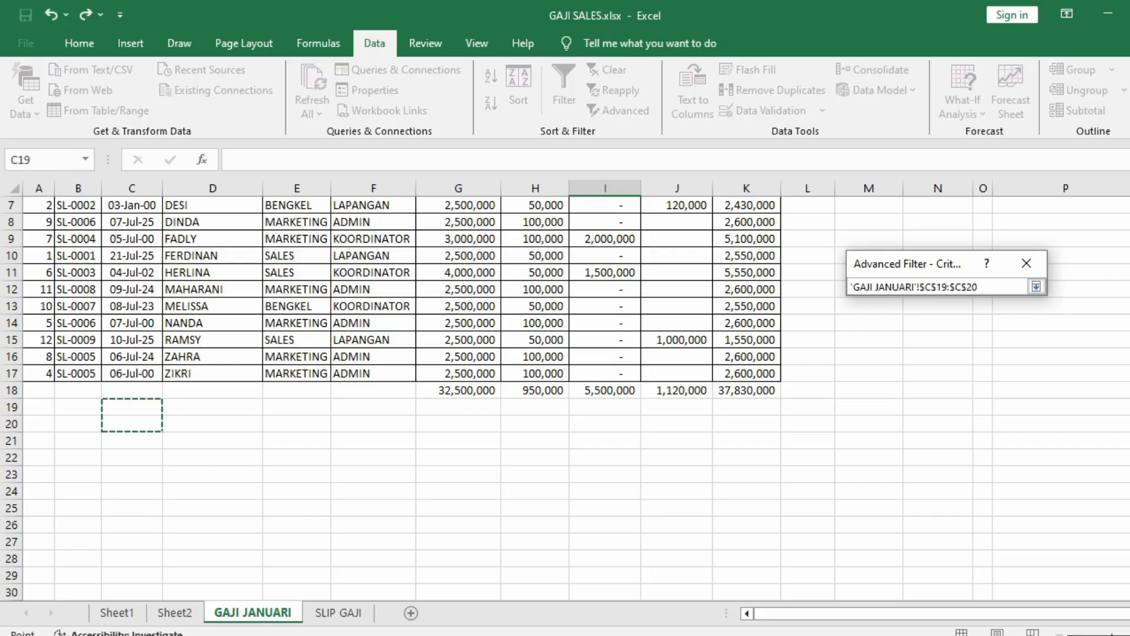
{"action": "left_click", "coordinate": [1037, 287]}
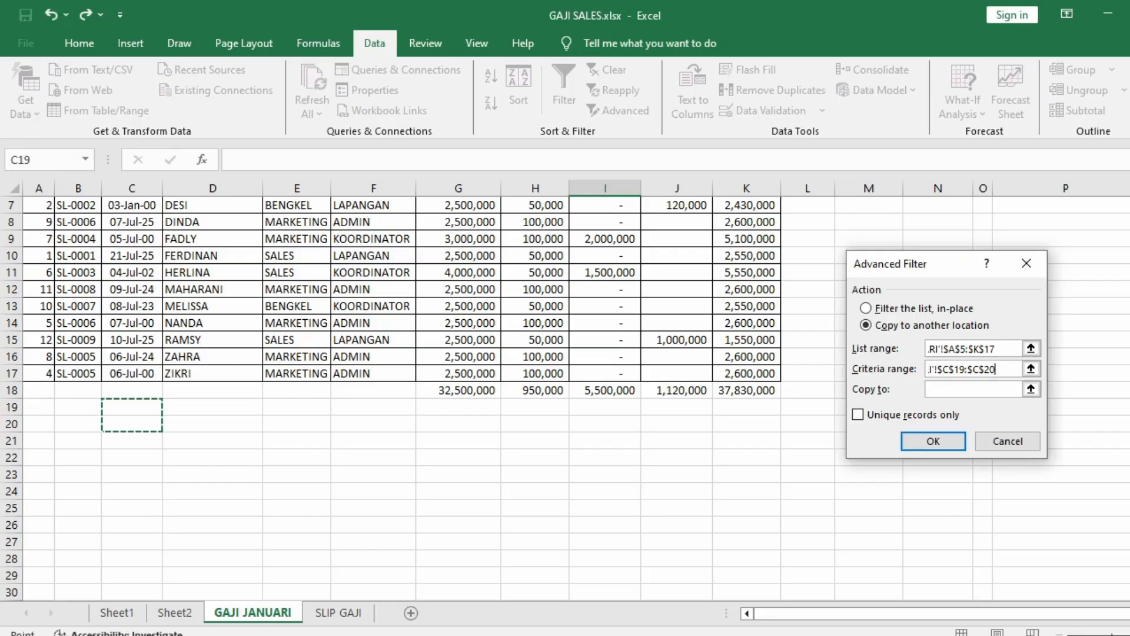
{"action": "key", "text": "Return"}
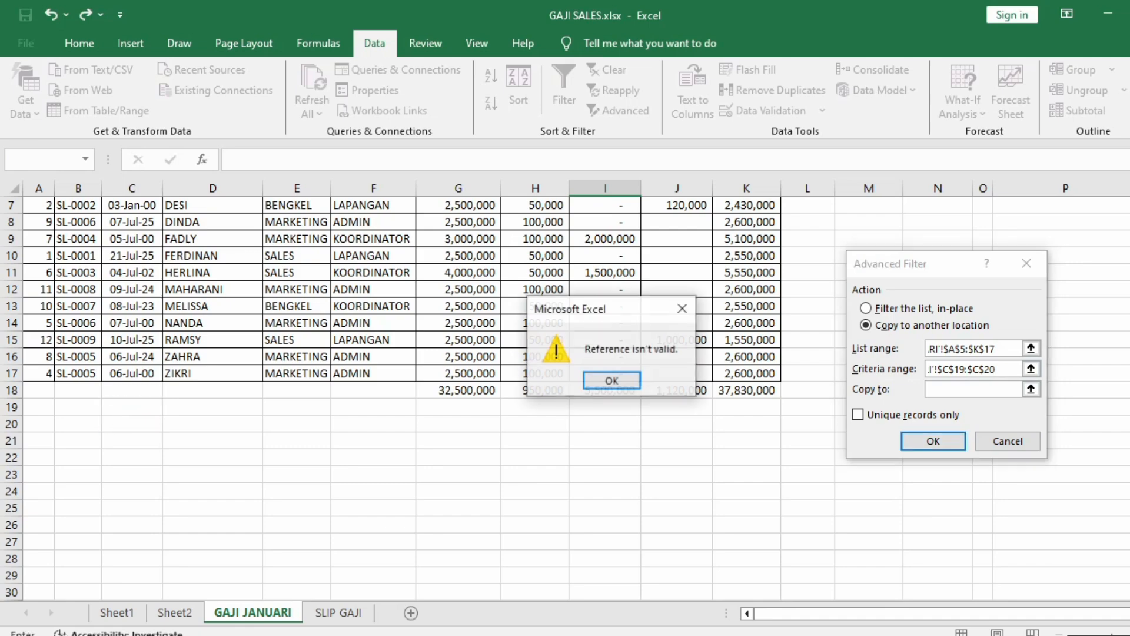
{"action": "key", "text": "Escape"}
{"action": "key", "text": "Escape"}
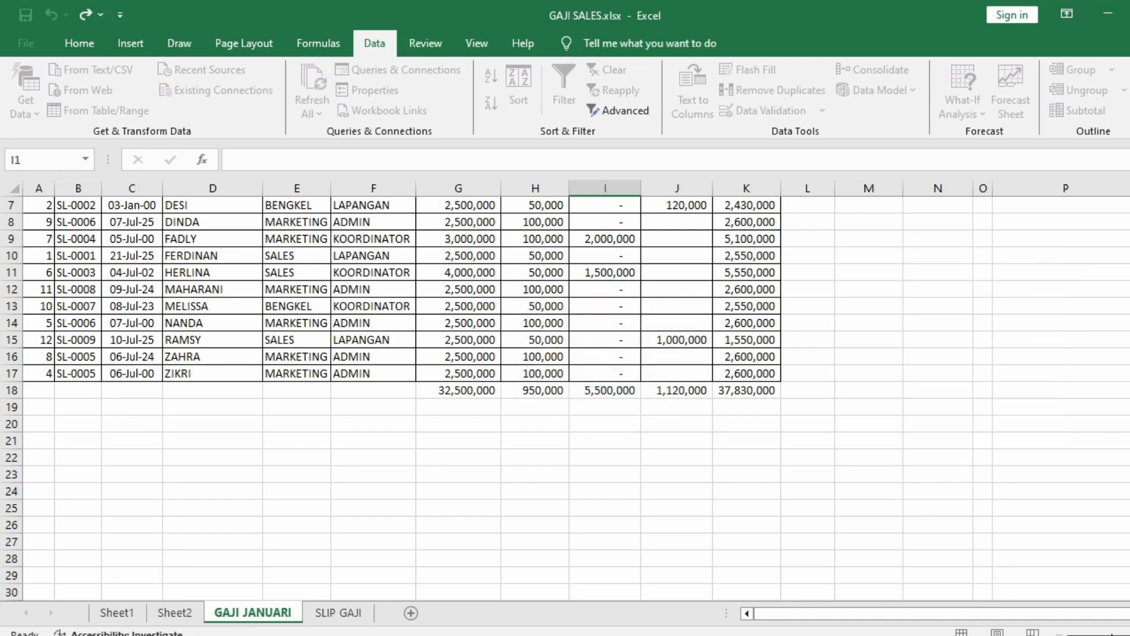
Enter the filter criteria below the table, with the heading BAGIAN in C19 and the value SALES in C20
{"action": "left_click", "coordinate": [132, 407]}
{"action": "scroll", "coordinate": [565, 398], "scroll_direction": "up", "scroll_amount": 1}
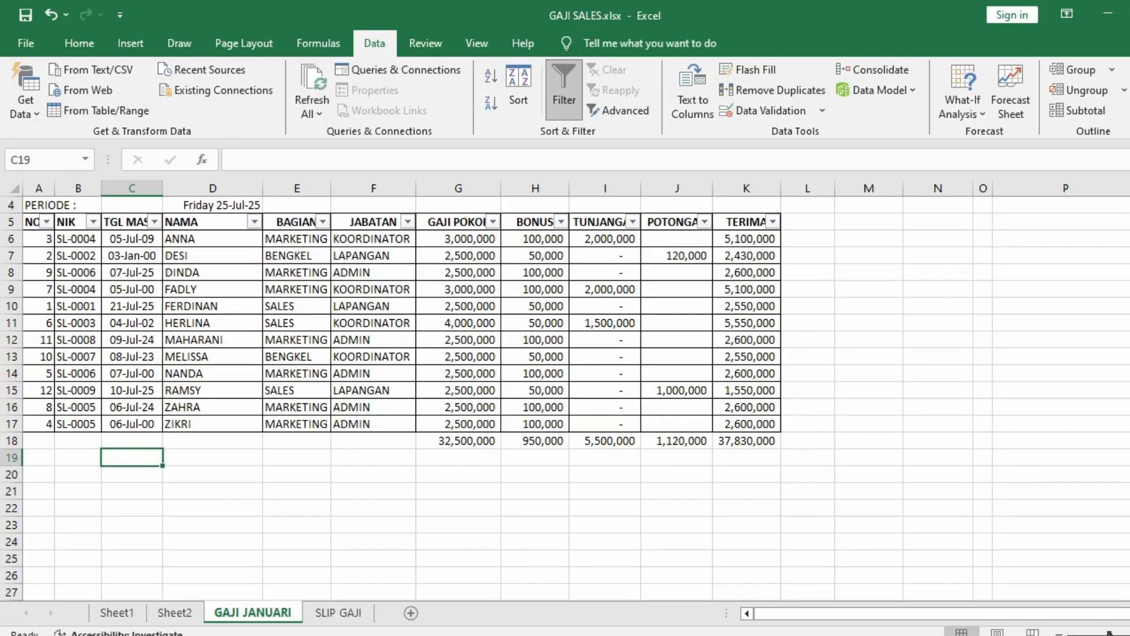
{"action": "type", "text": "BAG"}
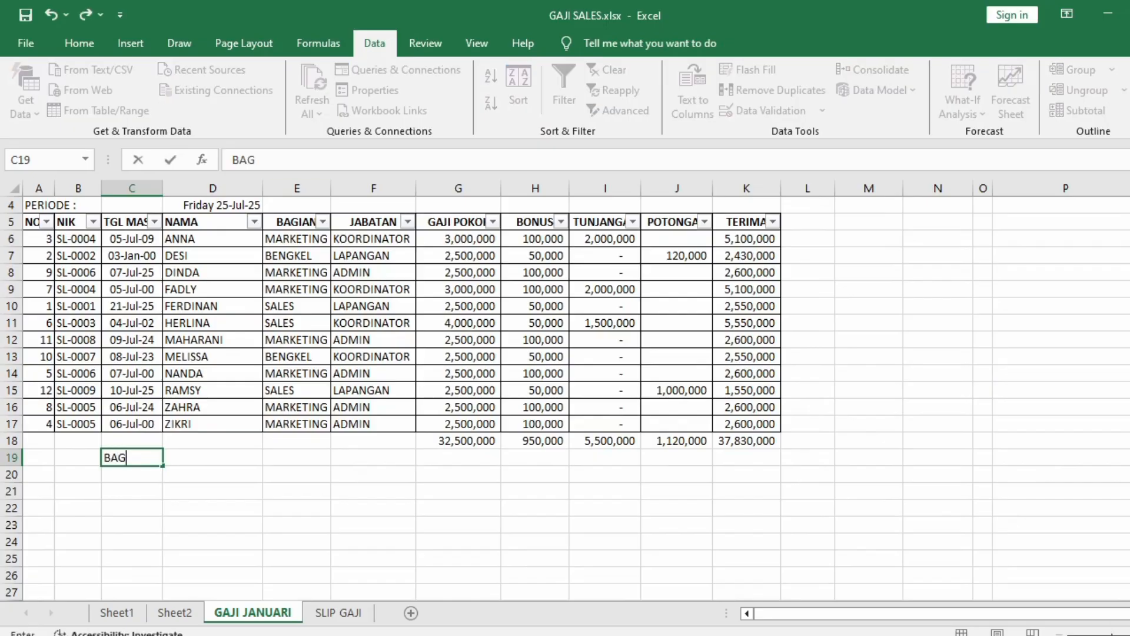
{"action": "type", "text": "IAN"}
{"action": "key", "text": "Return"}
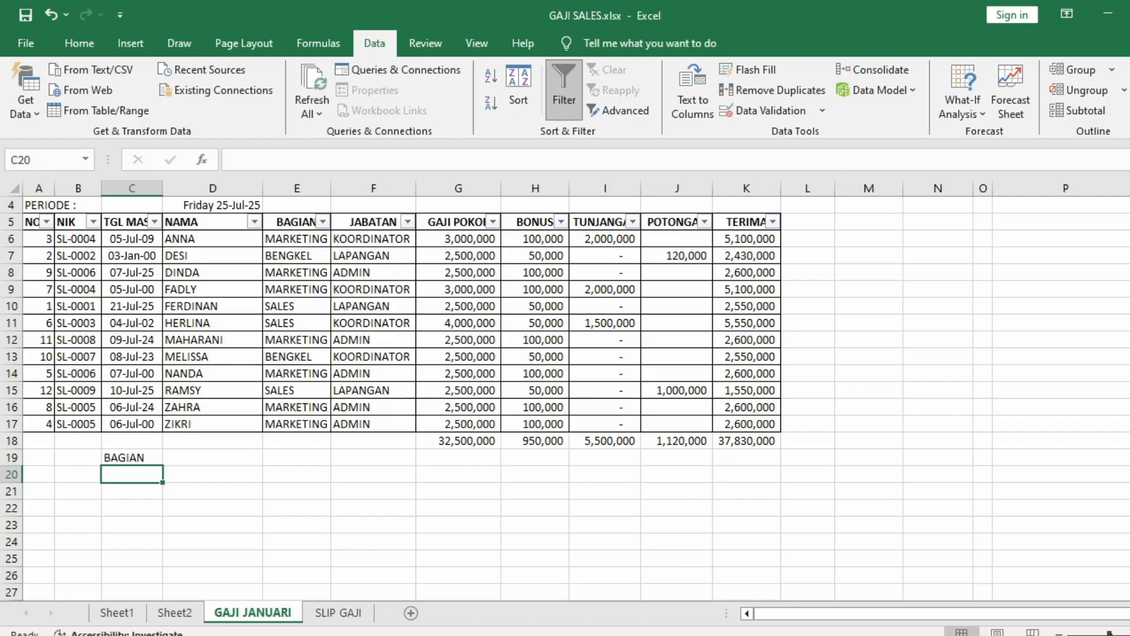
{"action": "left_click", "coordinate": [297, 306]}
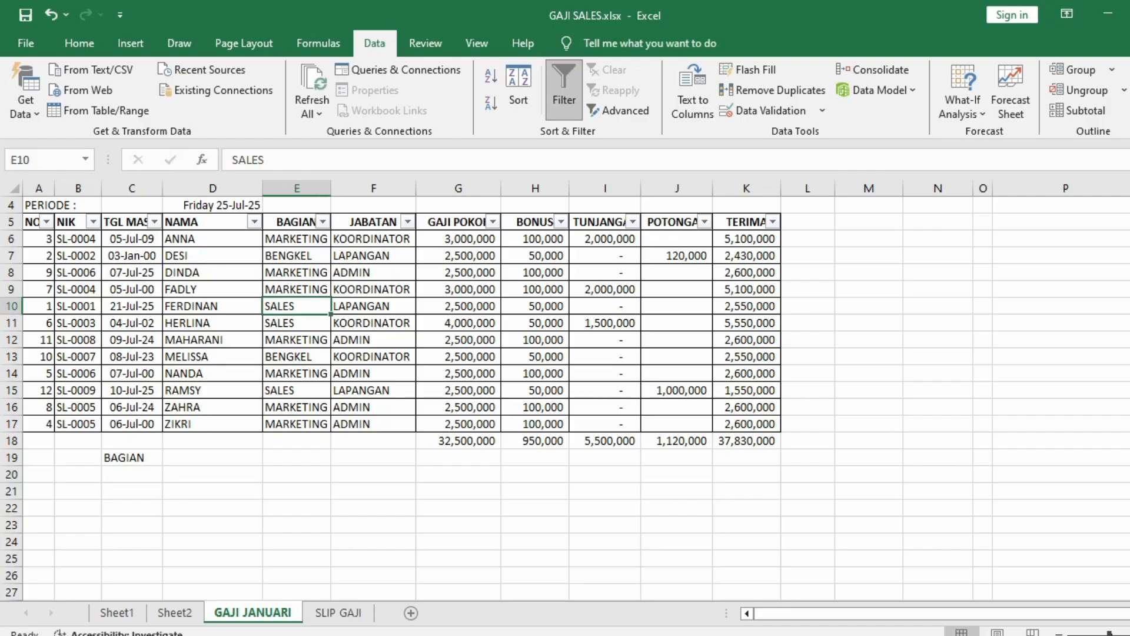
{"action": "left_click_drag", "start_coordinate": [296, 222], "coordinate": [296, 390]}
{"action": "left_click", "coordinate": [212, 508]}
{"action": "left_click", "coordinate": [132, 475]}
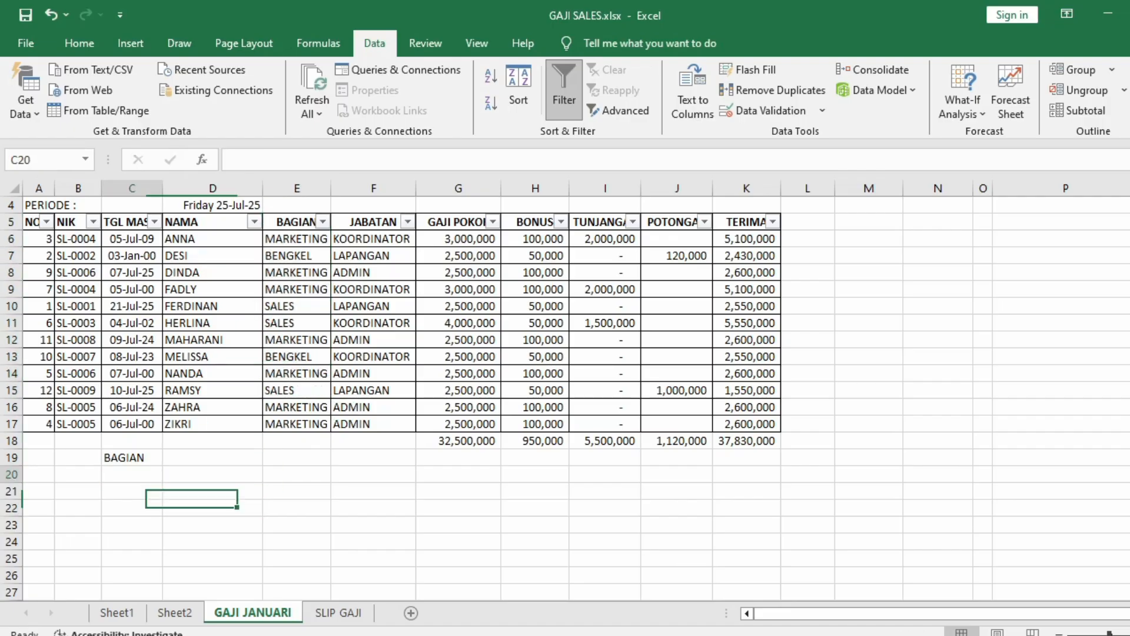
{"action": "type", "text": "SALES"}
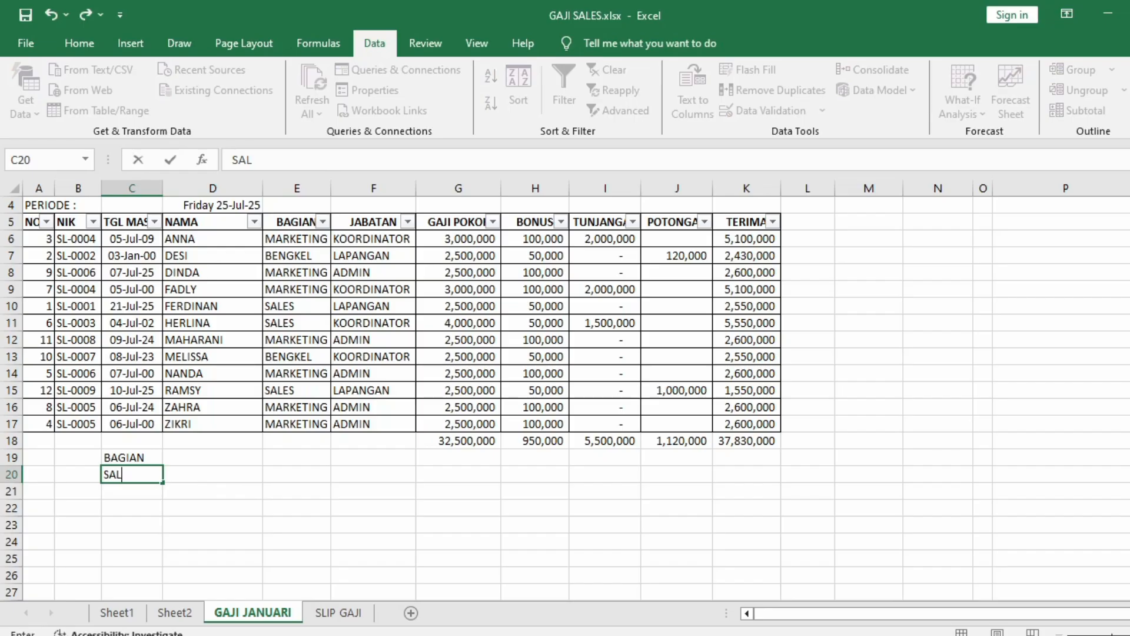
{"action": "key", "text": "Return"}
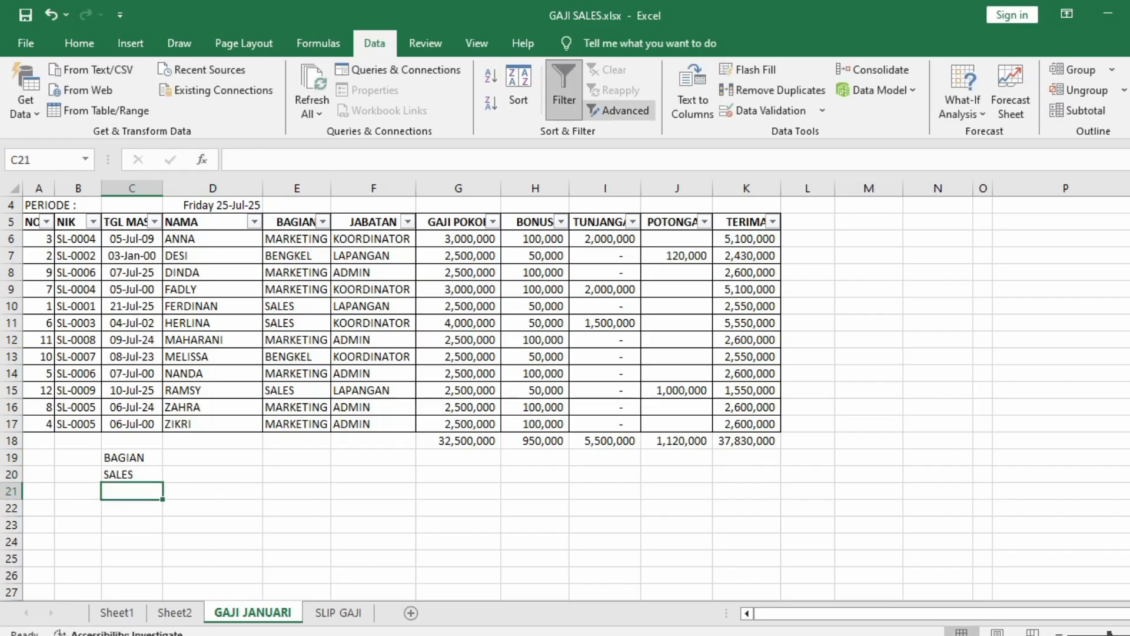
Try an advanced filter that copies to A22:K22, using list range P10 and criteria range C19:C20
{"action": "left_click", "coordinate": [618, 110]}
{"action": "left_click", "coordinate": [919, 325]}
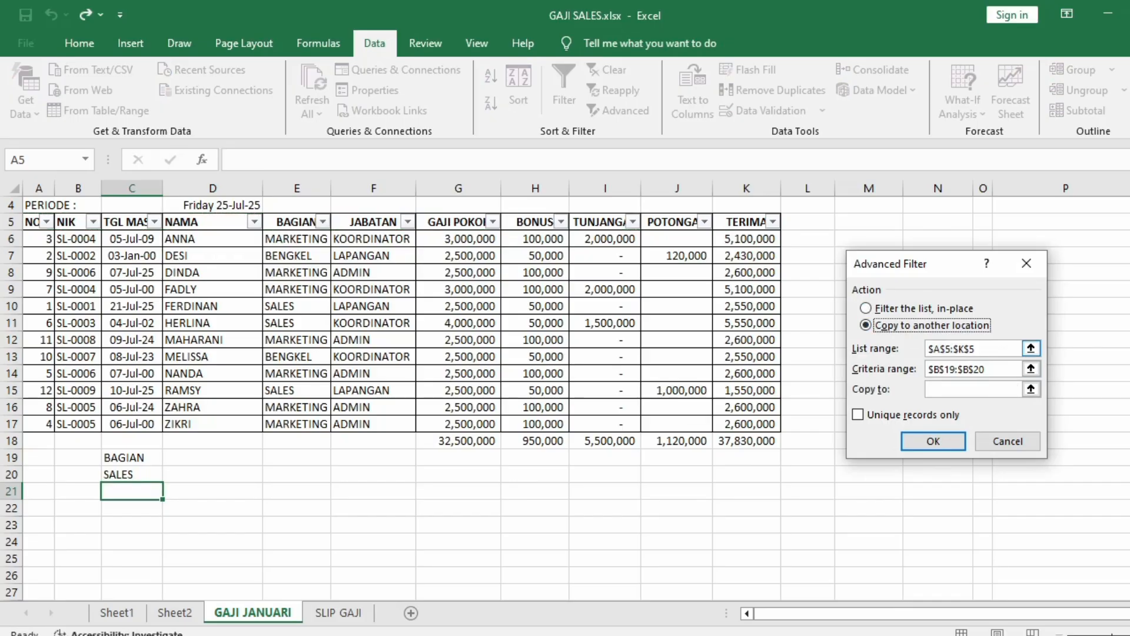
{"action": "left_click", "coordinate": [1031, 348]}
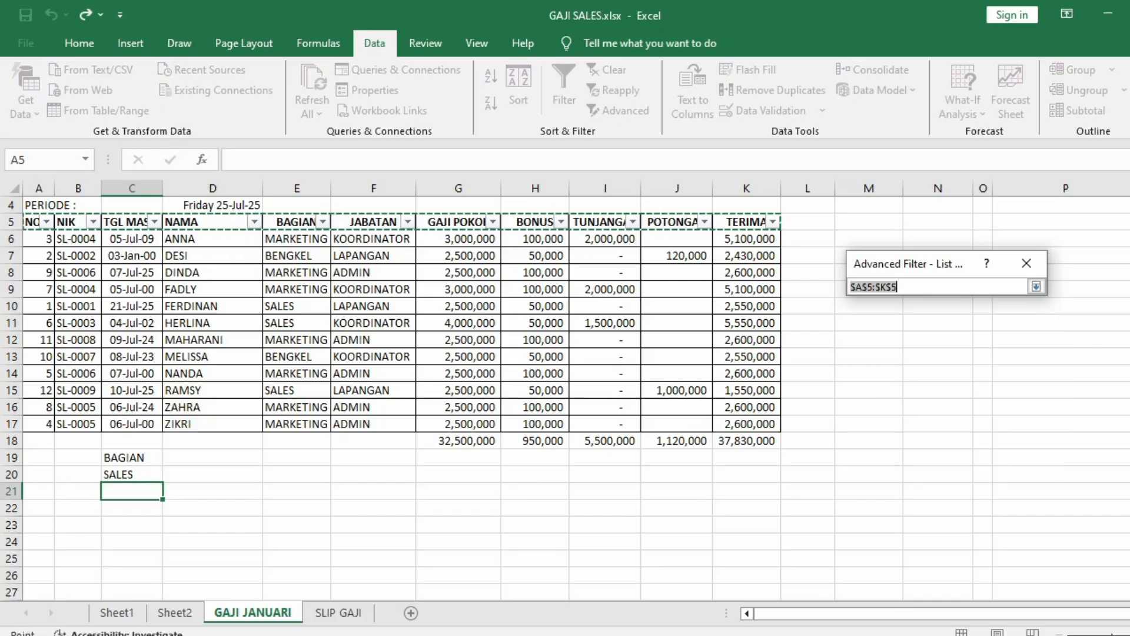
{"action": "left_click_drag", "start_coordinate": [36, 224], "coordinate": [766, 430]}
{"action": "left_click", "coordinate": [1038, 302]}
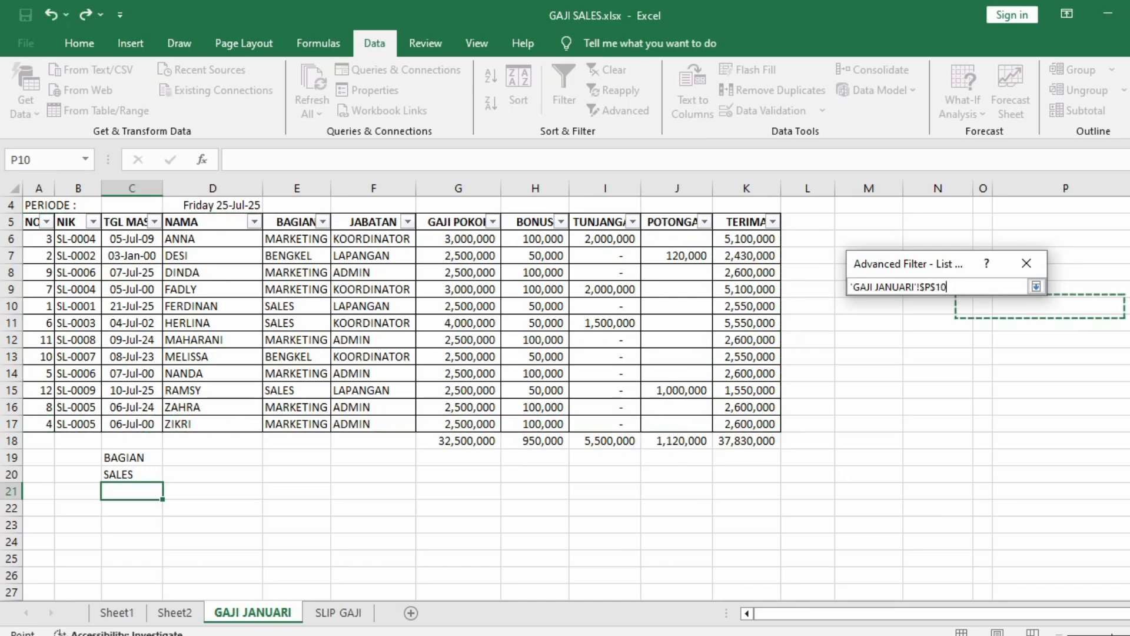
{"action": "left_click", "coordinate": [1036, 287]}
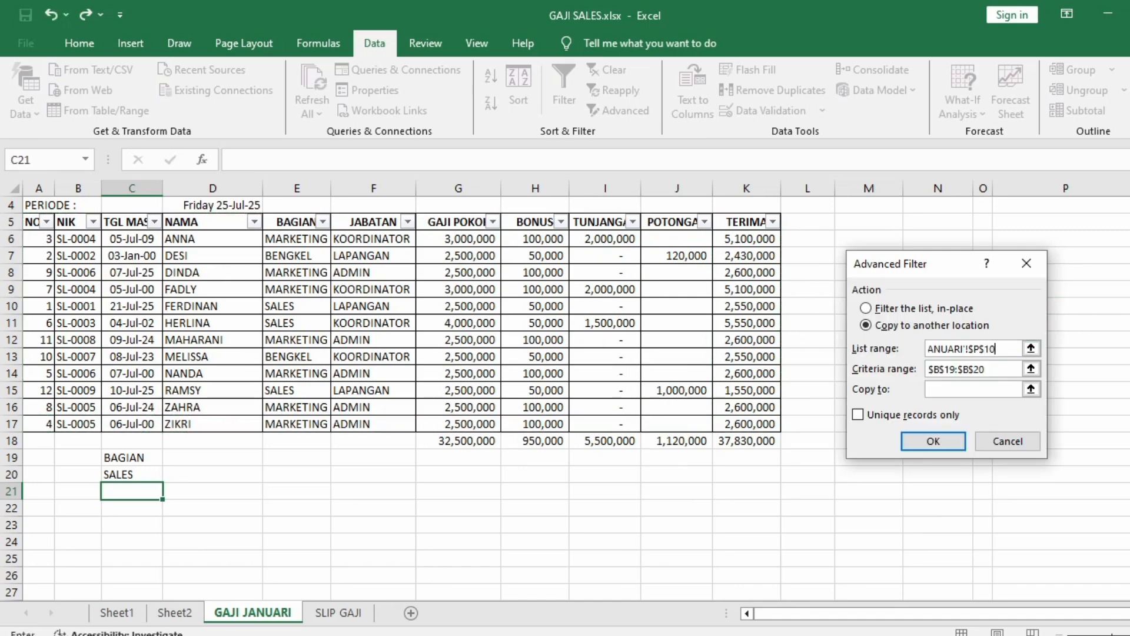
{"action": "left_click", "coordinate": [1031, 369]}
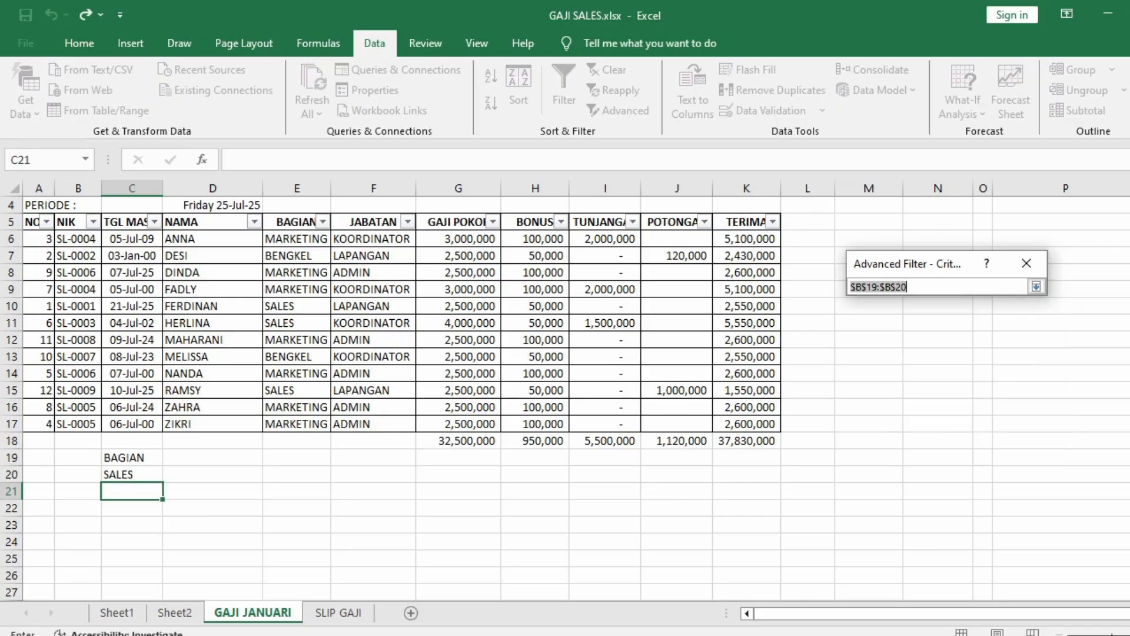
{"action": "left_click_drag", "start_coordinate": [132, 458], "coordinate": [131, 474]}
{"action": "left_click", "coordinate": [1037, 286]}
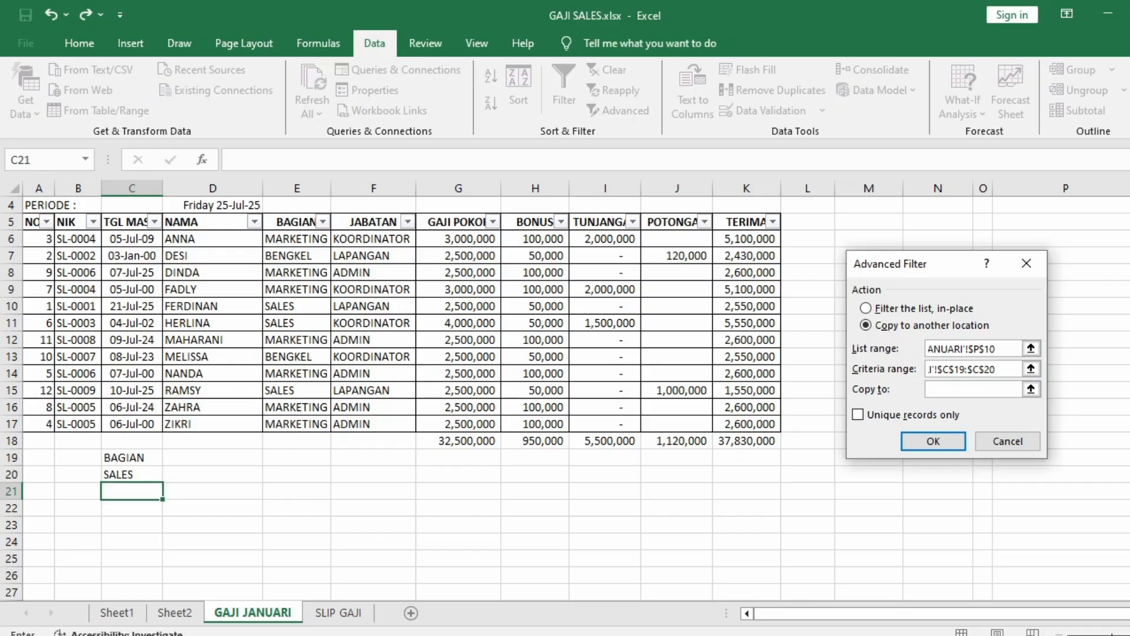
{"action": "left_click", "coordinate": [1031, 389]}
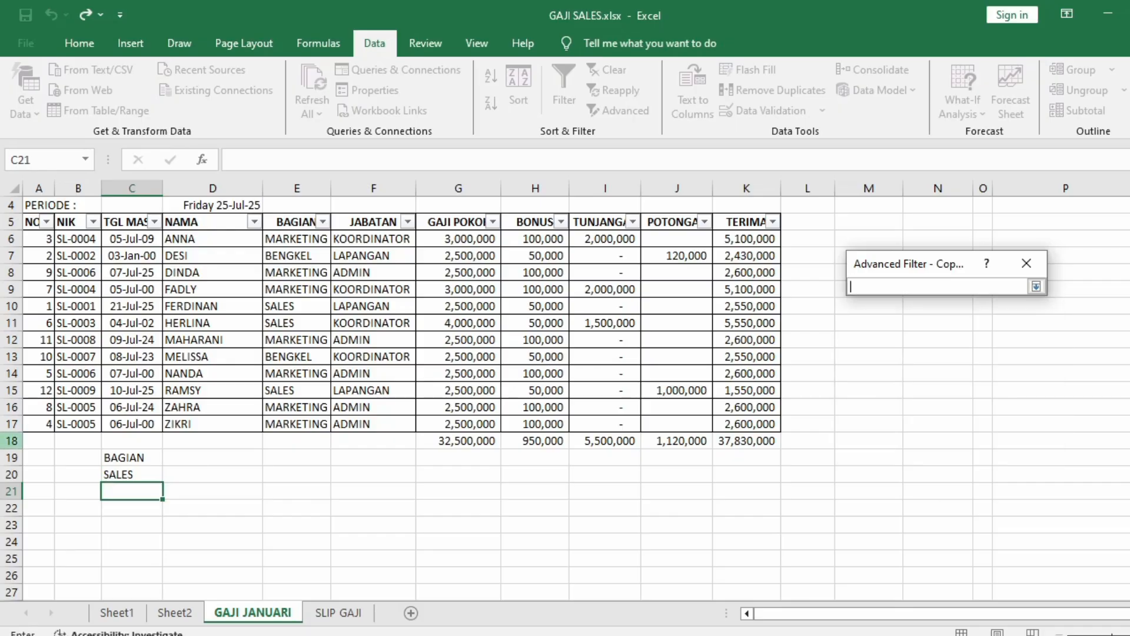
{"action": "left_click_drag", "start_coordinate": [37, 507], "coordinate": [778, 509]}
{"action": "left_click", "coordinate": [1037, 287]}
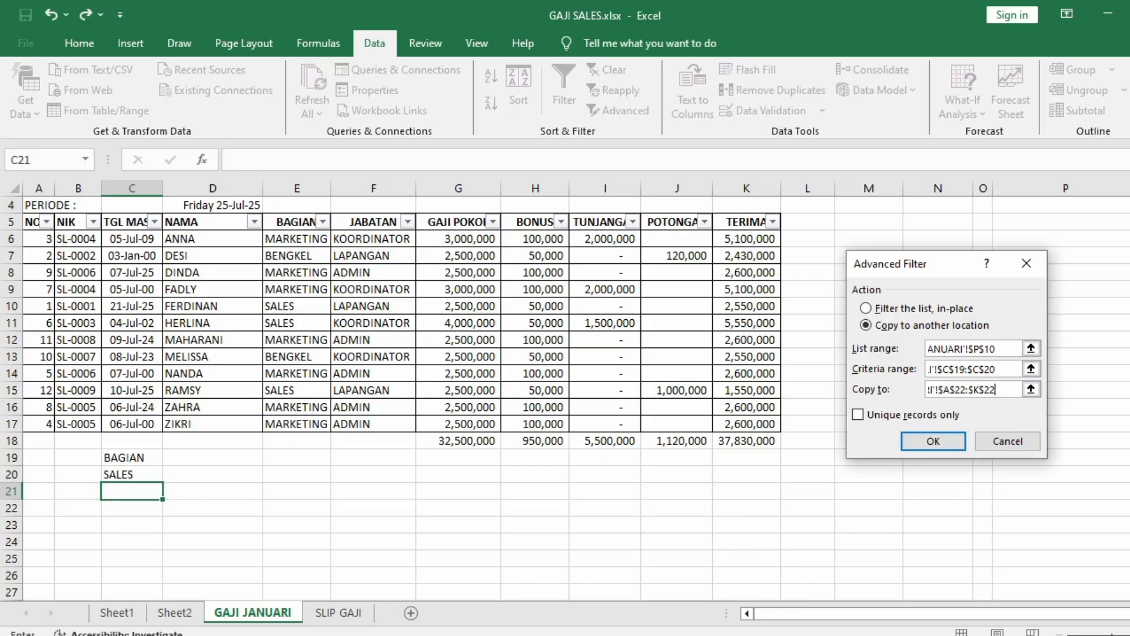
{"action": "left_click", "coordinate": [933, 441]}
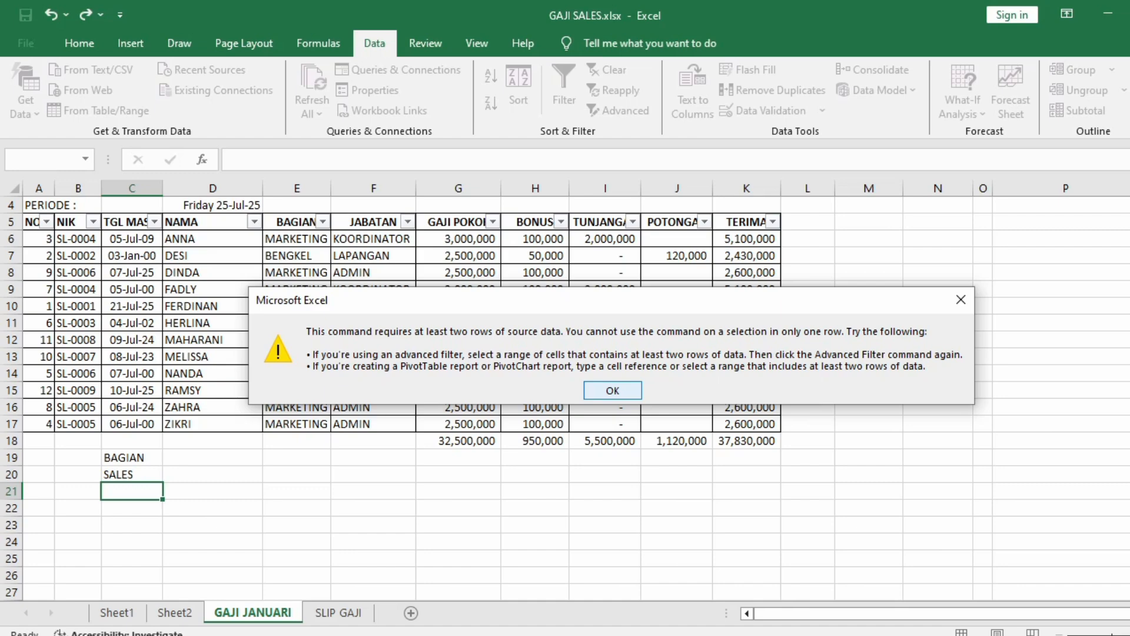
{"action": "key", "text": "Return"}
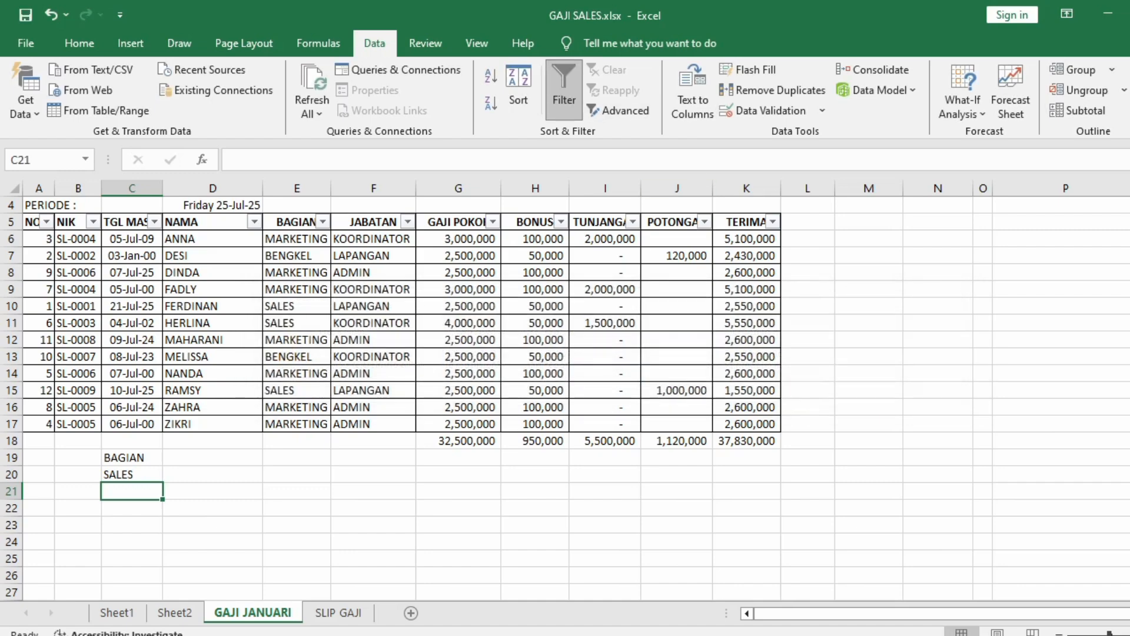
Set up an advanced filter that copies to another location, using the salary table A5:K17 as the list range
{"action": "left_click", "coordinate": [620, 110]}
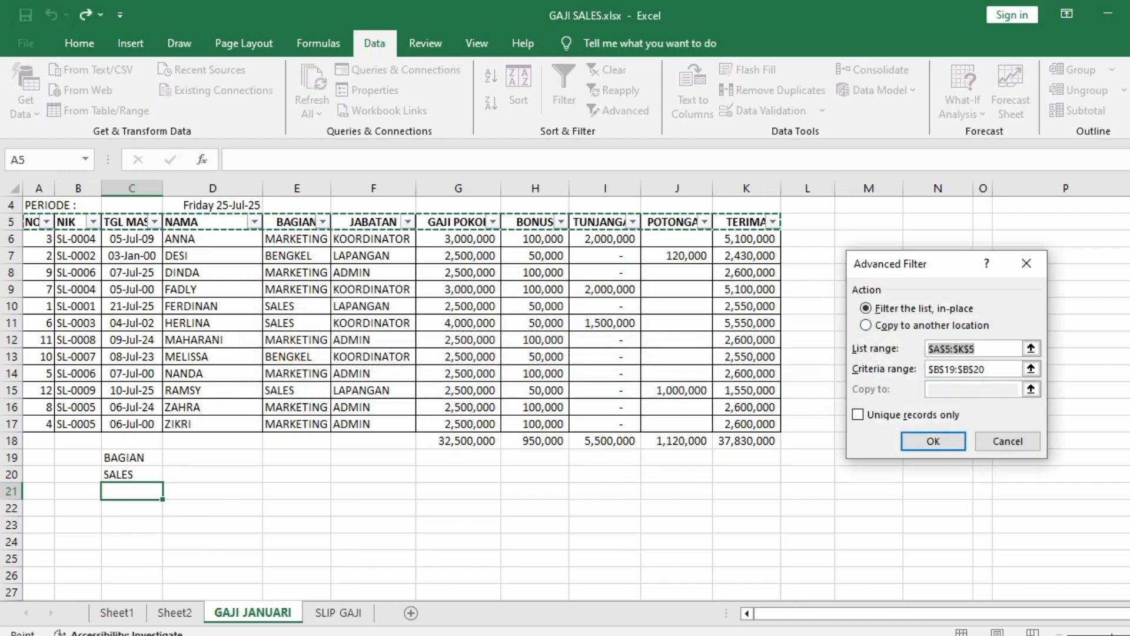
{"action": "left_click", "coordinate": [865, 325]}
{"action": "key", "text": "Return"}
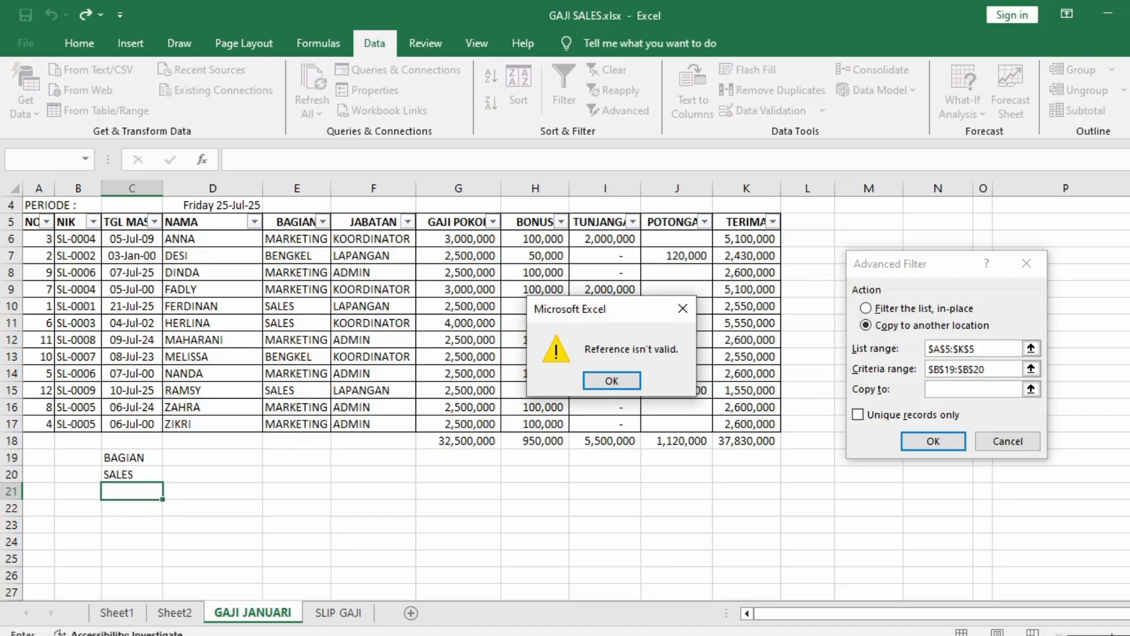
{"action": "key", "text": "Return"}
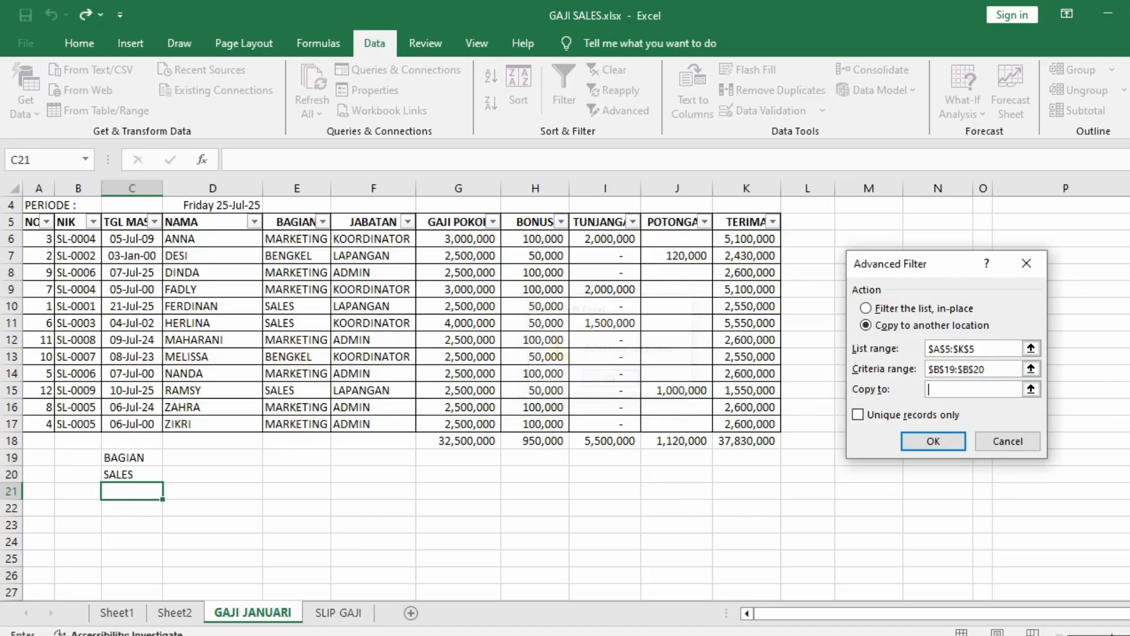
{"action": "left_click", "coordinate": [1031, 348]}
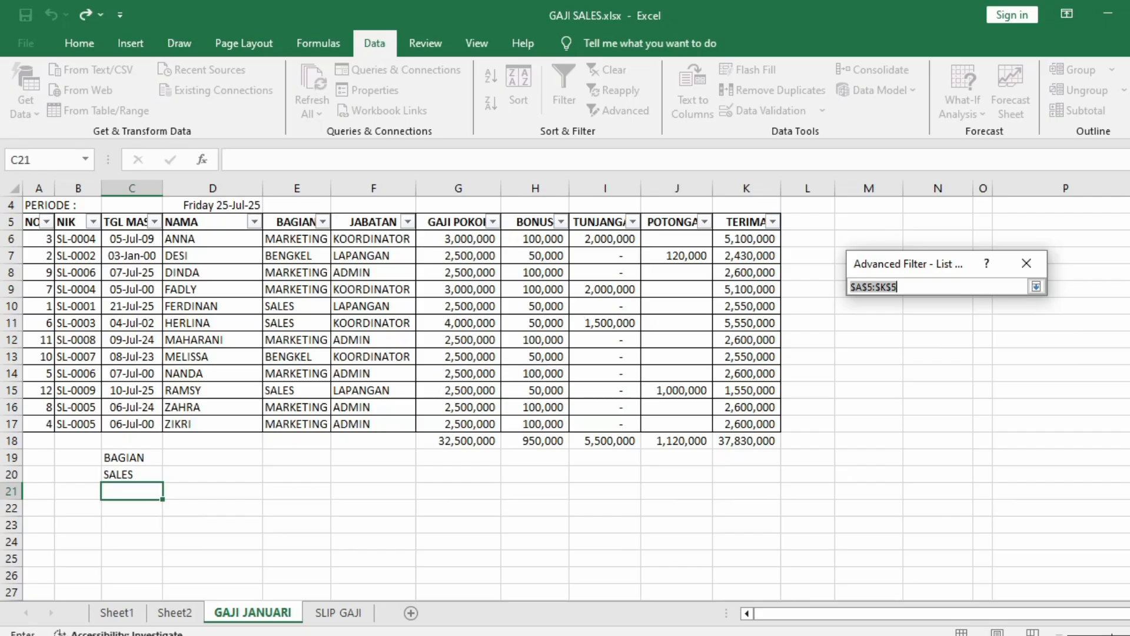
{"action": "left_click_drag", "start_coordinate": [32, 222], "coordinate": [736, 429]}
{"action": "left_click", "coordinate": [1036, 286]}
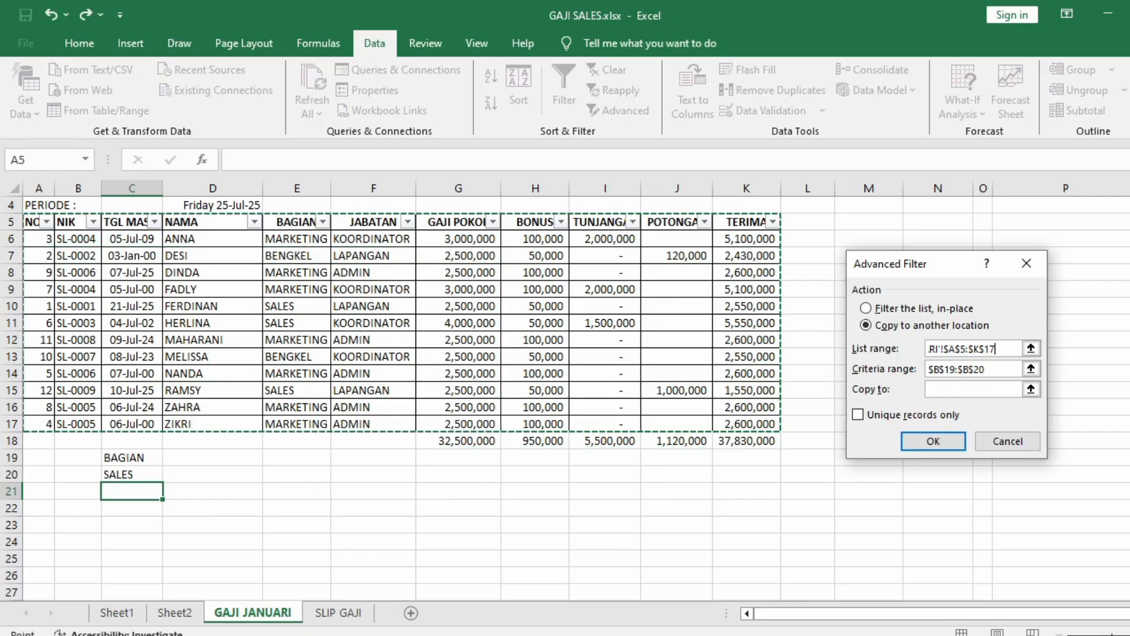
Set the advanced filter's criteria range to C19:C20 and its copy destination to A21:K21, and run it
{"action": "left_click", "coordinate": [1031, 368]}
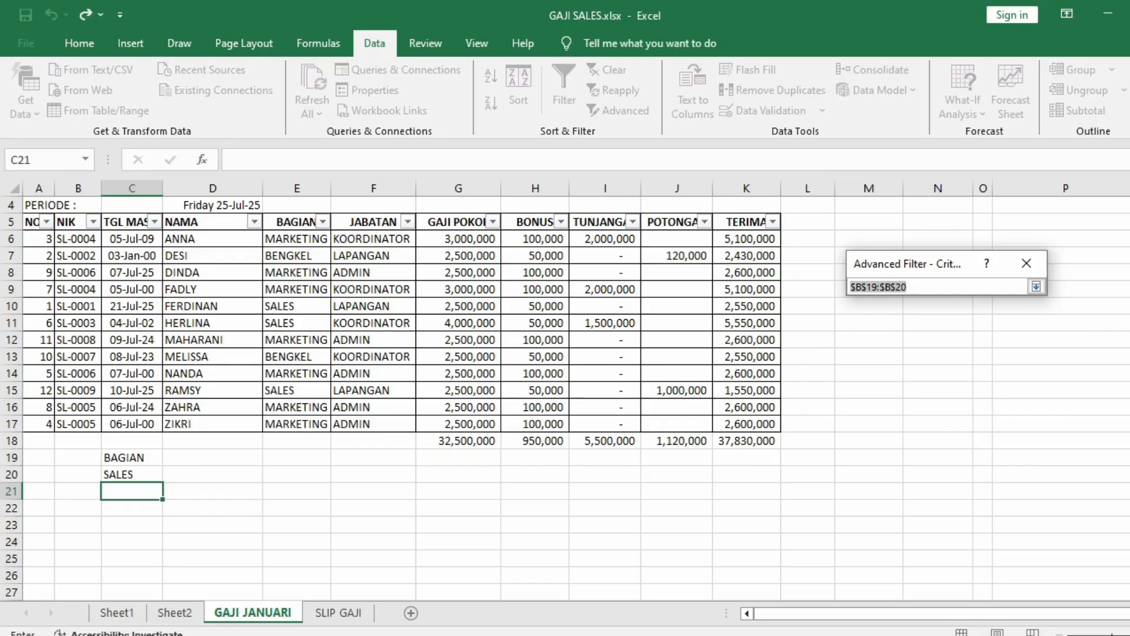
{"action": "left_click_drag", "start_coordinate": [129, 457], "coordinate": [131, 476]}
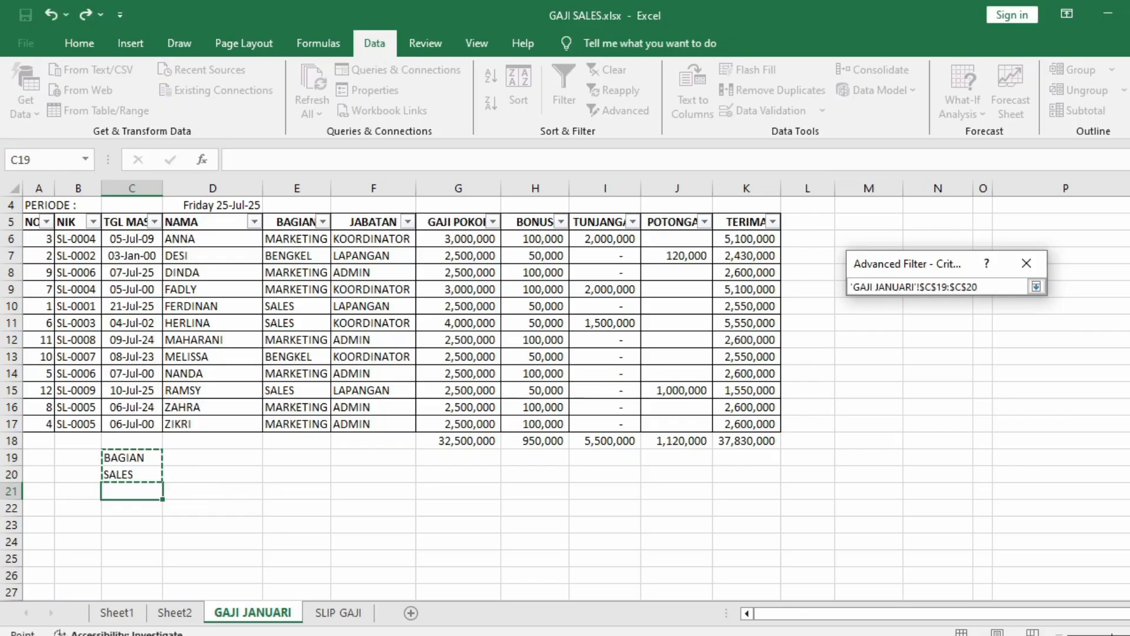
{"action": "left_click", "coordinate": [1036, 286]}
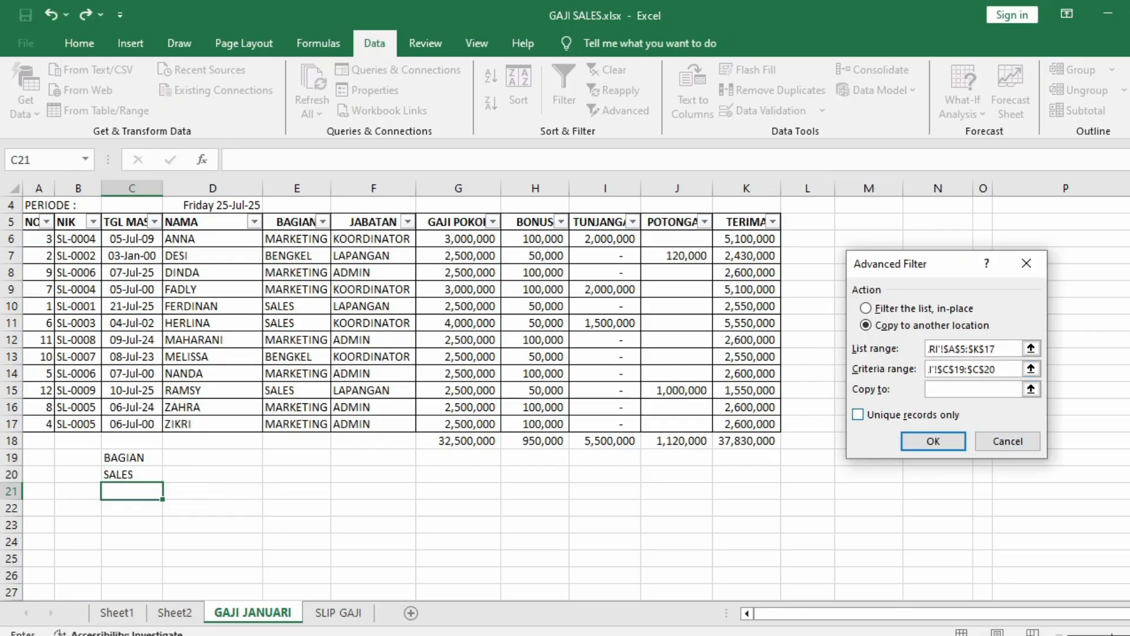
{"action": "left_click", "coordinate": [1031, 388]}
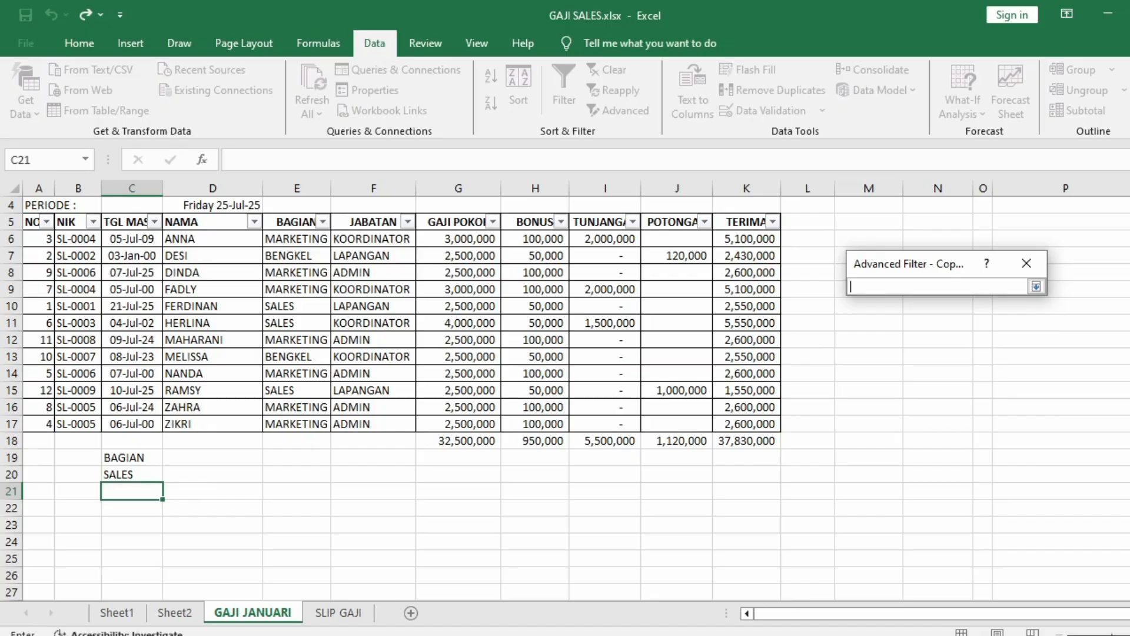
{"action": "left_click_drag", "start_coordinate": [39, 490], "coordinate": [776, 498]}
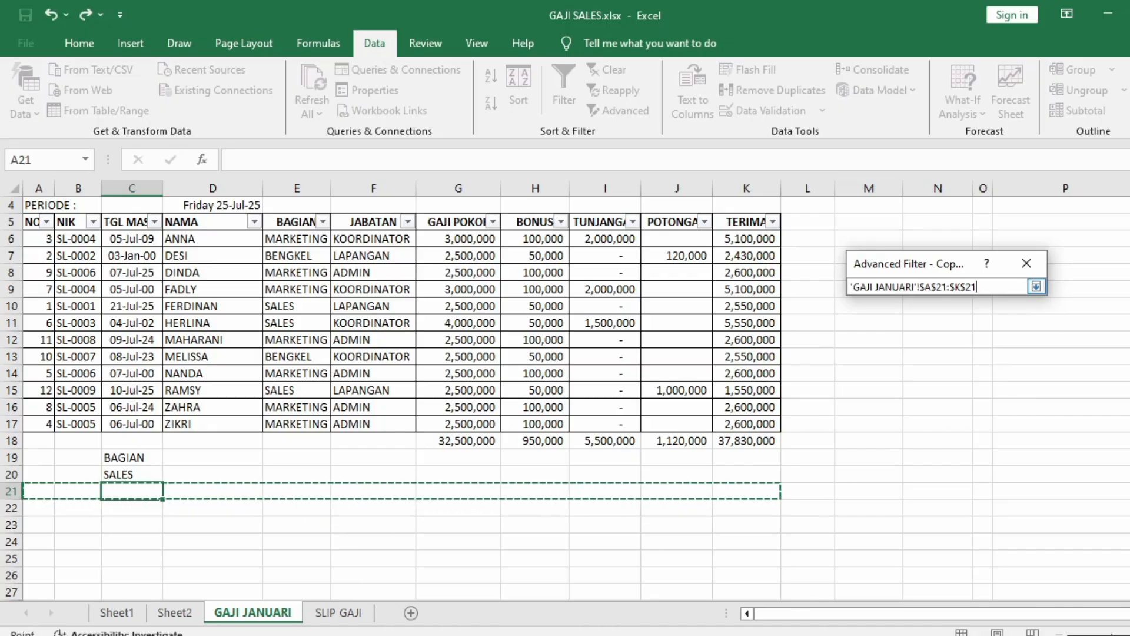
{"action": "left_click", "coordinate": [1037, 286]}
{"action": "key", "text": "Return"}
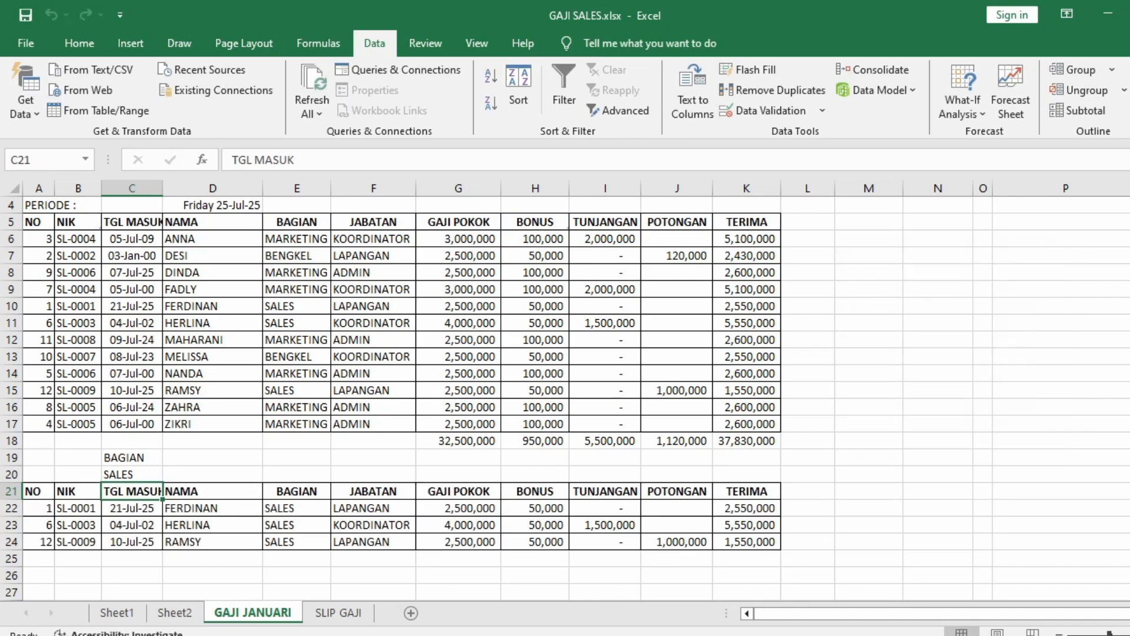
{"action": "left_click", "coordinate": [132, 474]}
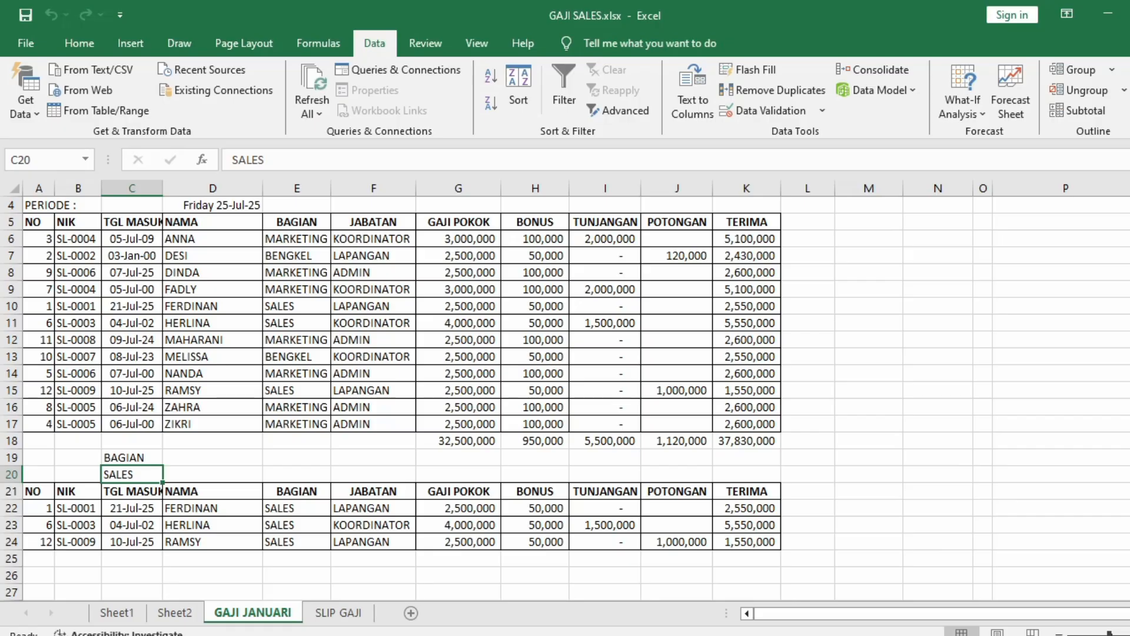
Enter the heading BAGIAN in cell C26, below the extracted SALES rows
{"action": "scroll", "coordinate": [565, 383], "scroll_direction": "down", "scroll_amount": 1}
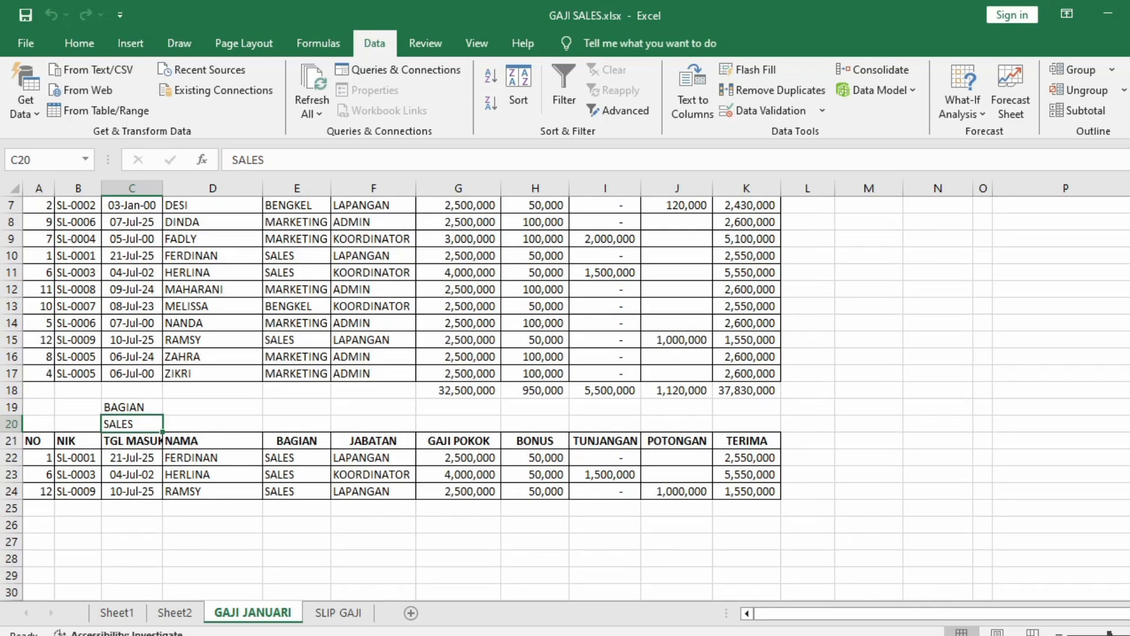
{"action": "left_click", "coordinate": [132, 508]}
{"action": "left_click", "coordinate": [373, 525]}
{"action": "left_click", "coordinate": [373, 508]}
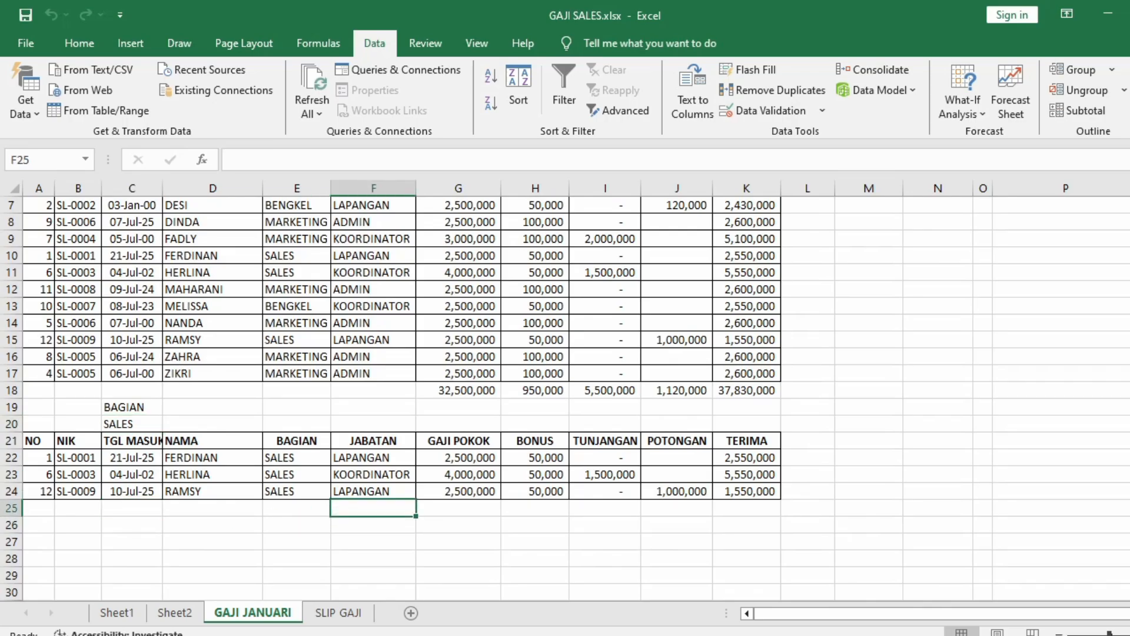
{"action": "left_click", "coordinate": [374, 525]}
{"action": "type", "text": "BA"}
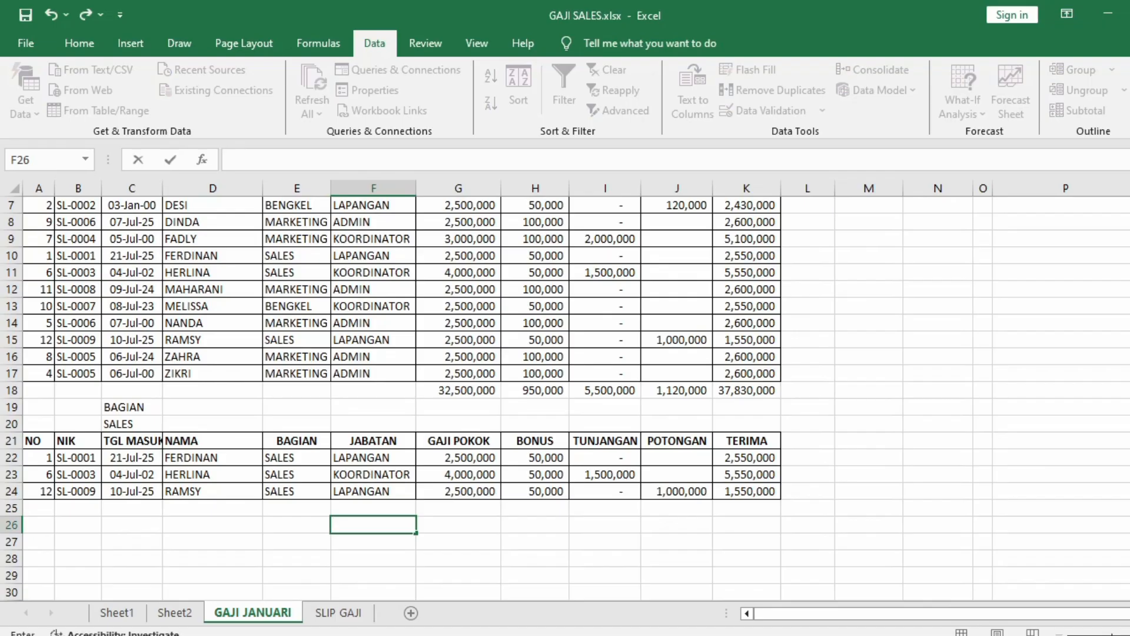
{"action": "key", "text": "Escape"}
{"action": "key", "text": "Left"}
{"action": "key", "text": "Left"}
{"action": "key", "text": "Left"}
{"action": "key", "text": "Left"}
{"action": "key", "text": "Right"}
{"action": "type", "text": "B"}
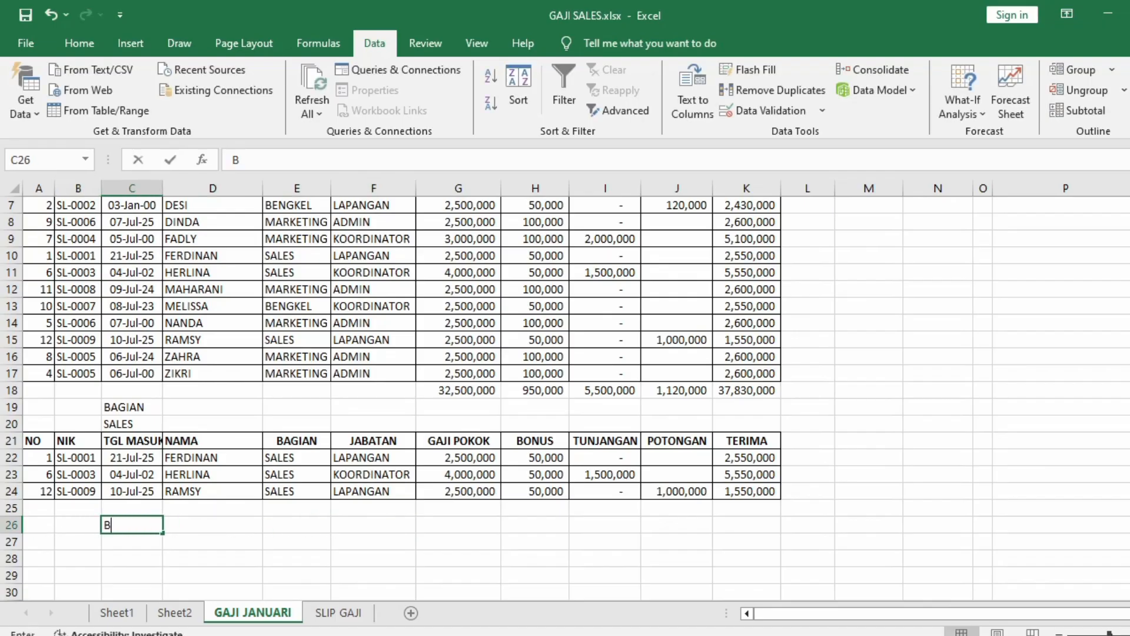
{"action": "type", "text": "AGIAN"}
{"action": "key", "text": "Return"}
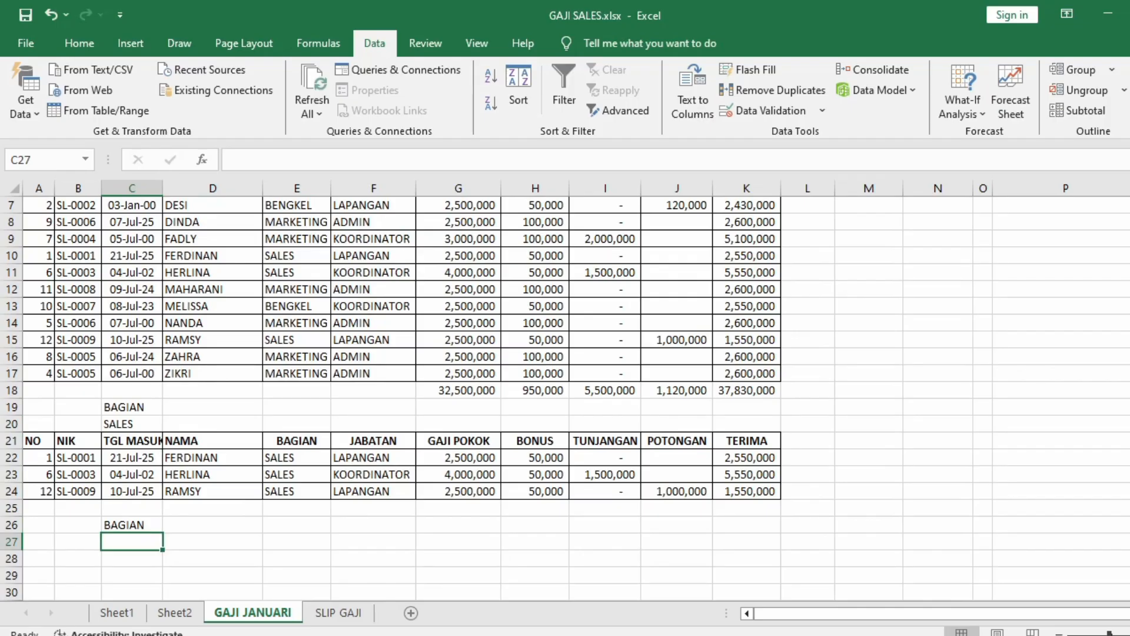
{"action": "scroll", "coordinate": [565, 399], "scroll_direction": "up", "scroll_amount": 2}
{"action": "scroll", "coordinate": [566, 400], "scroll_direction": "down", "scroll_amount": 2}
Enter a second filter criterion below the SALES extract, with the heading JABATAN in C26 and the value ADMIN in C27
{"action": "left_click", "coordinate": [132, 526]}
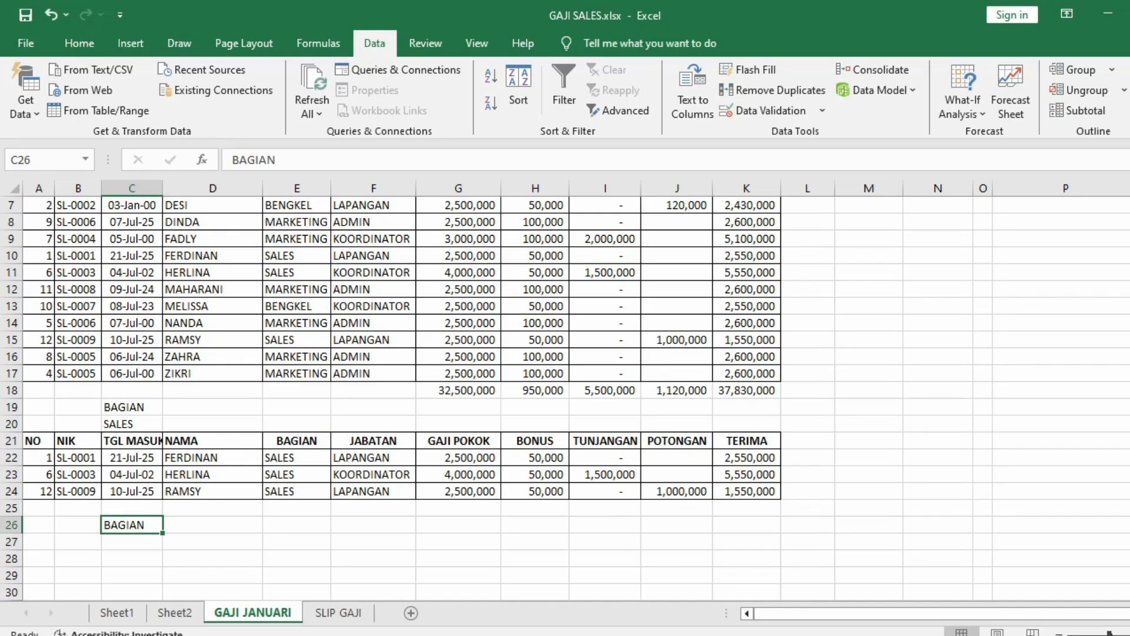
{"action": "type", "text": "JABATA"}
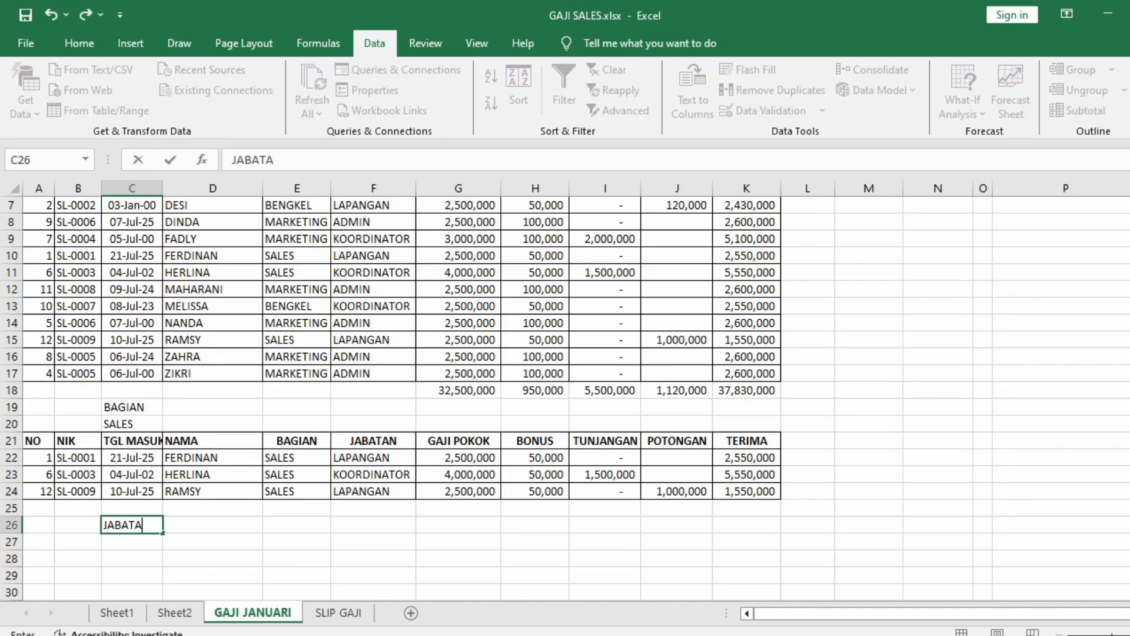
{"action": "type", "text": "N'"}
{"action": "key", "text": "Return"}
{"action": "type", "text": "ADMIN"}
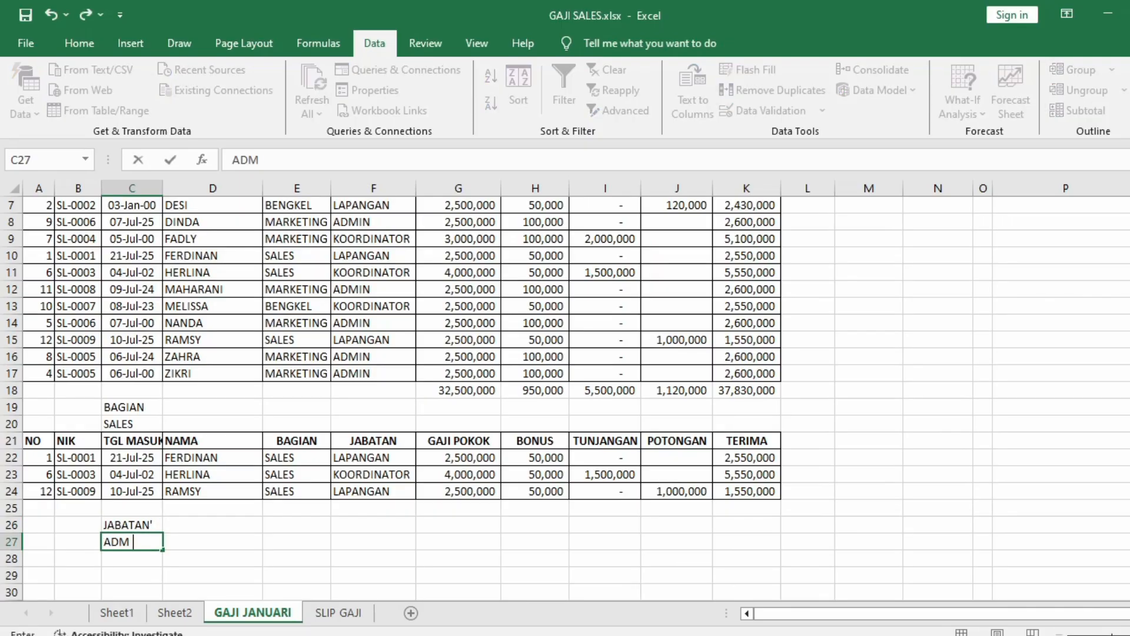
{"action": "key", "text": "ctrl+Return"}
{"action": "key", "text": "Return"}
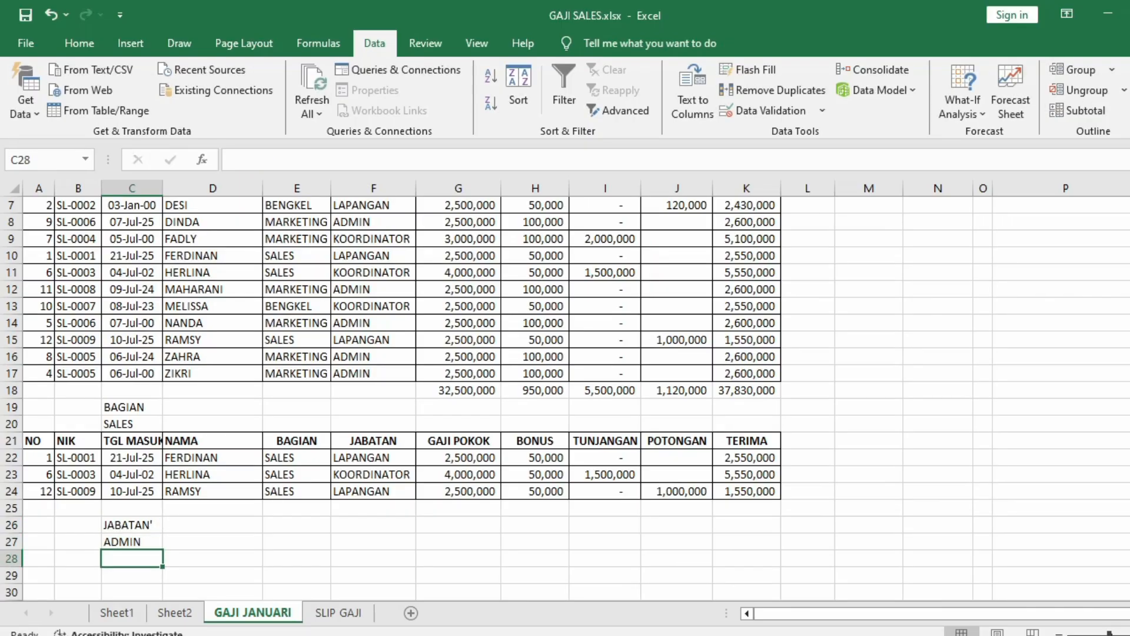
{"action": "key", "text": "Up"}
{"action": "key", "text": "Up"}
{"action": "key", "text": "F2"}
{"action": "key", "text": "BackSpace"}
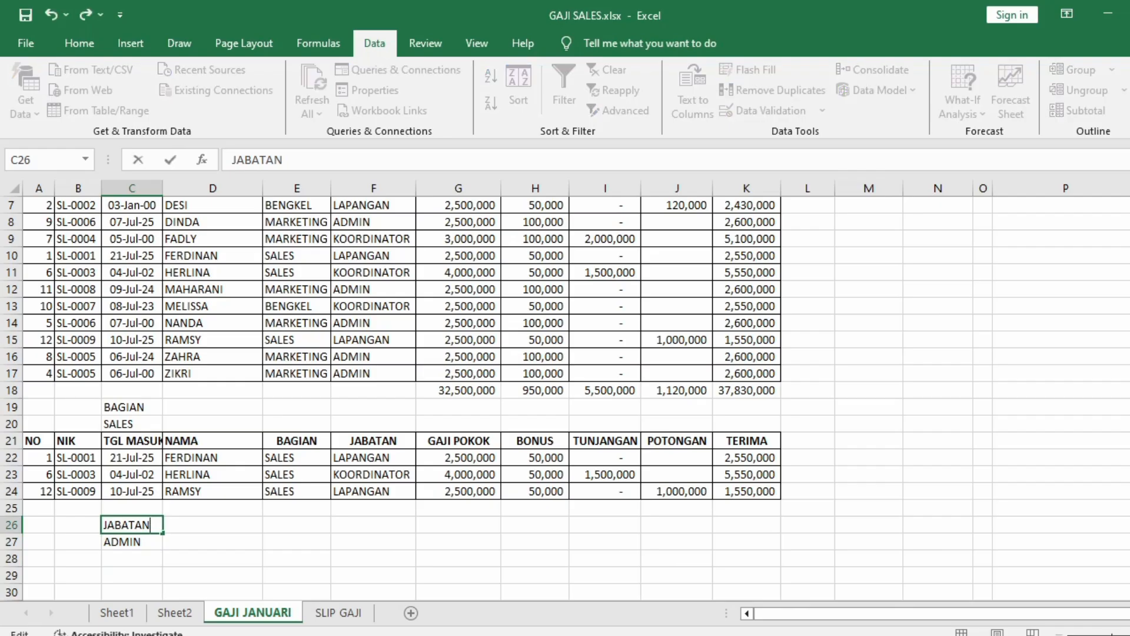
{"action": "key", "text": "Return"}
Try an in-place advanced filter of A5:K17 with criteria range C19:C20, and undo it
{"action": "scroll", "coordinate": [565, 399], "scroll_direction": "up", "scroll_amount": 2}
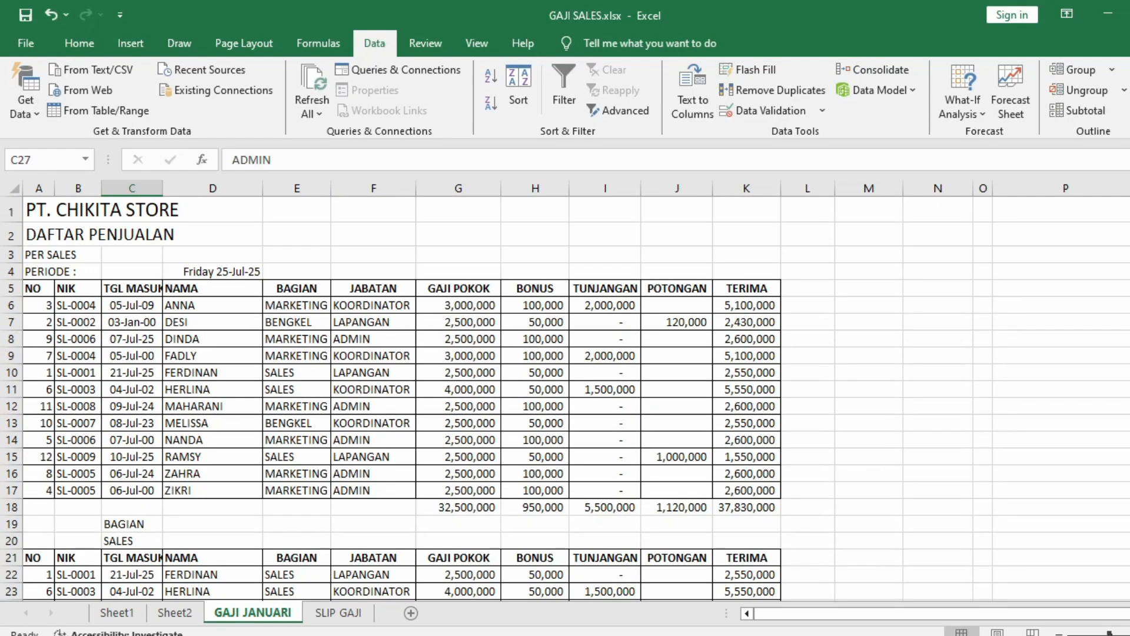
{"action": "left_click", "coordinate": [373, 288]}
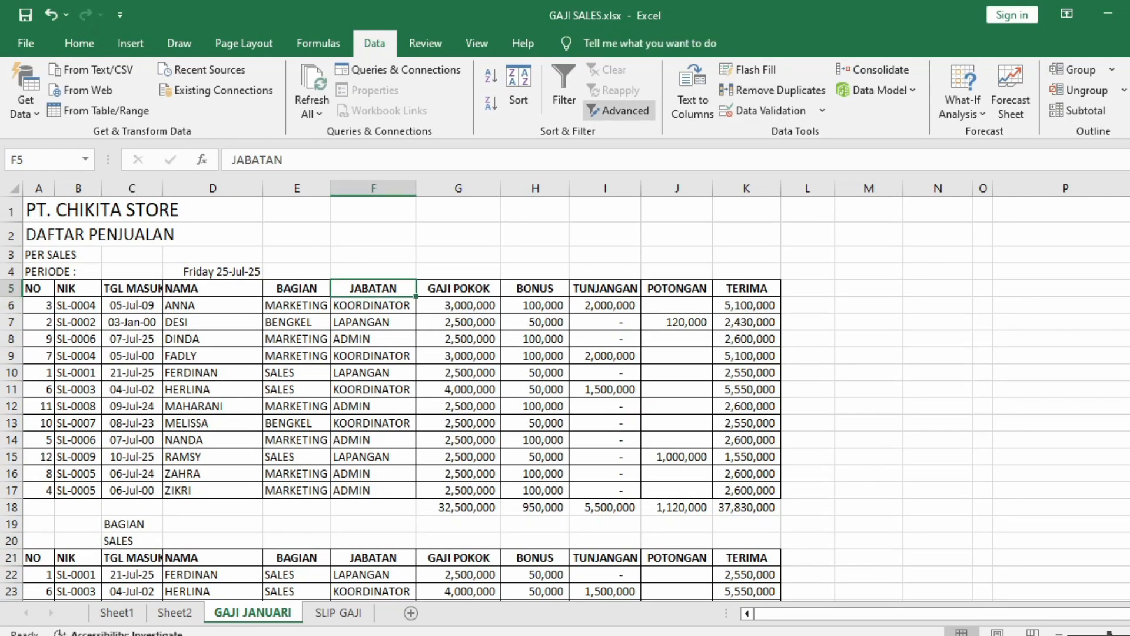
{"action": "left_click", "coordinate": [618, 110]}
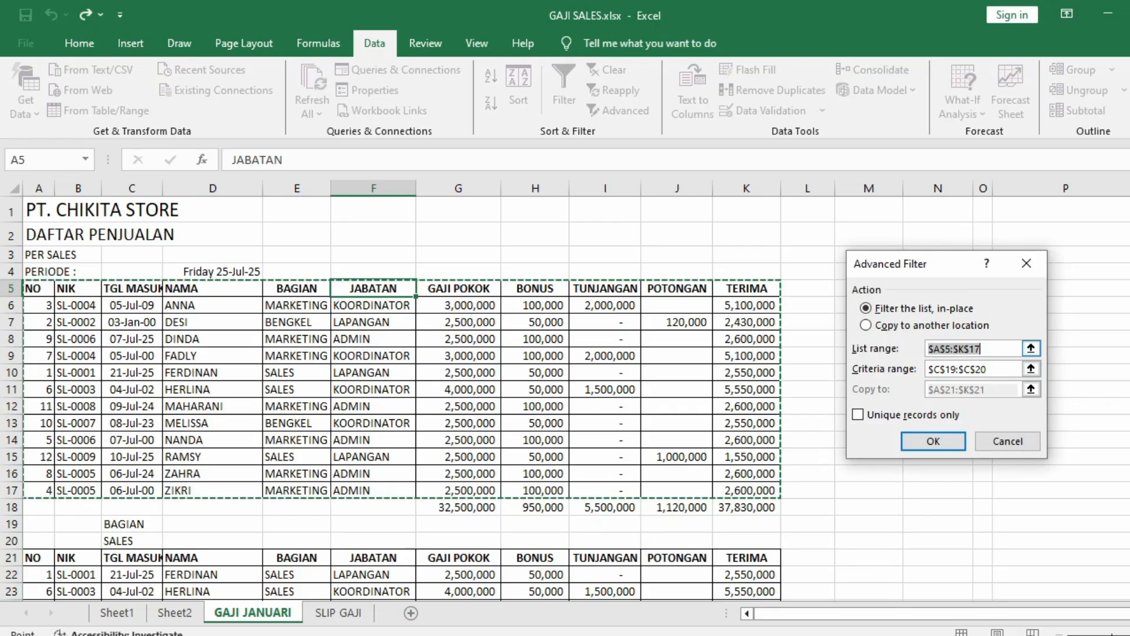
{"action": "left_click", "coordinate": [895, 308]}
{"action": "key", "text": "Return"}
{"action": "left_click", "coordinate": [938, 322]}
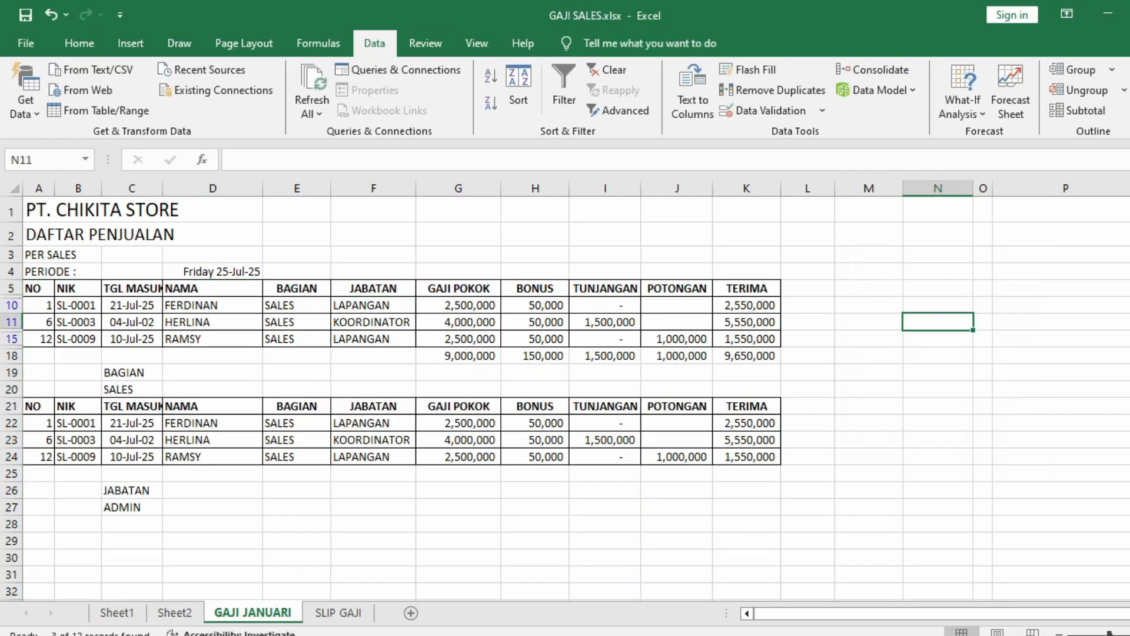
{"action": "key", "text": "ctrl+z"}
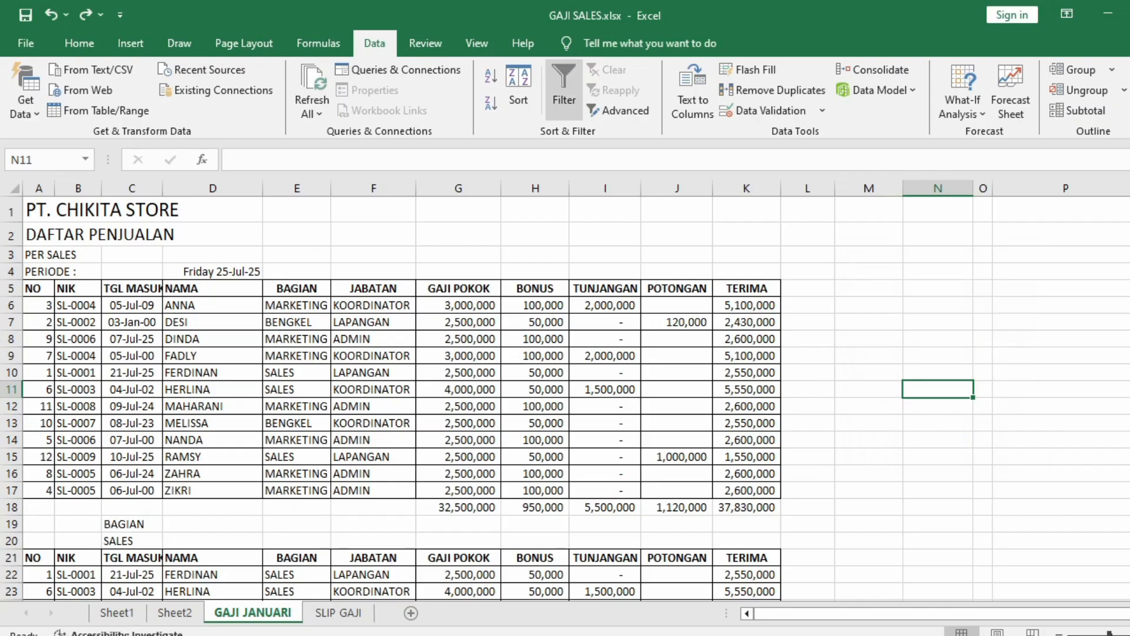
Set up an advanced filter that copies to another location, using list range A5:K17 and criteria range C26:C27
{"action": "left_click", "coordinate": [619, 110]}
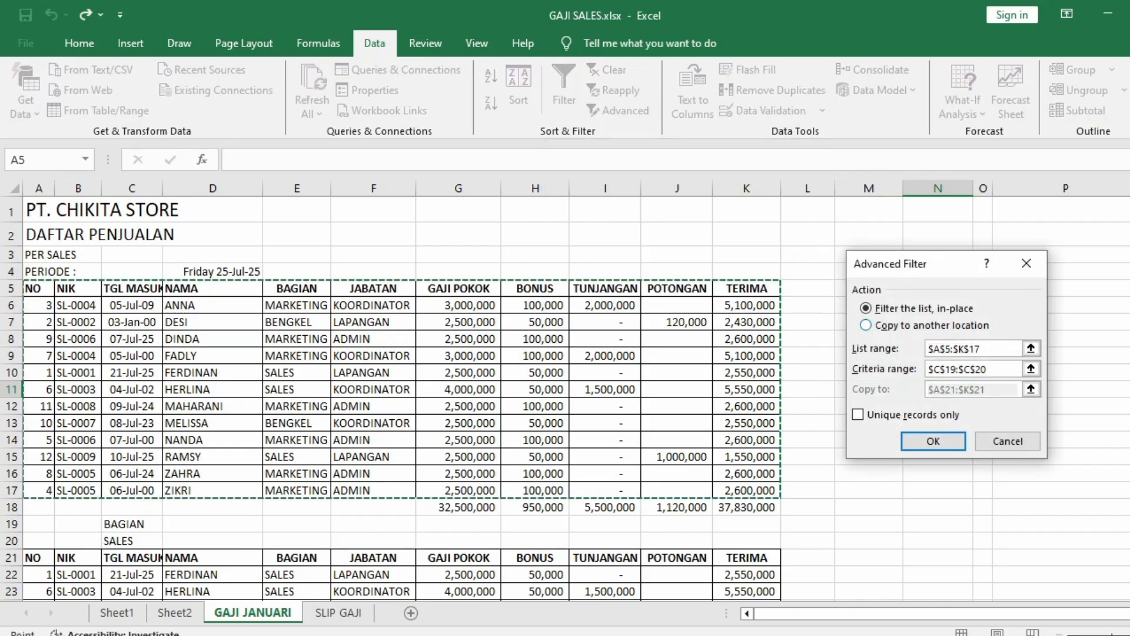
{"action": "key", "text": "alt+o"}
{"action": "left_click", "coordinate": [1031, 348]}
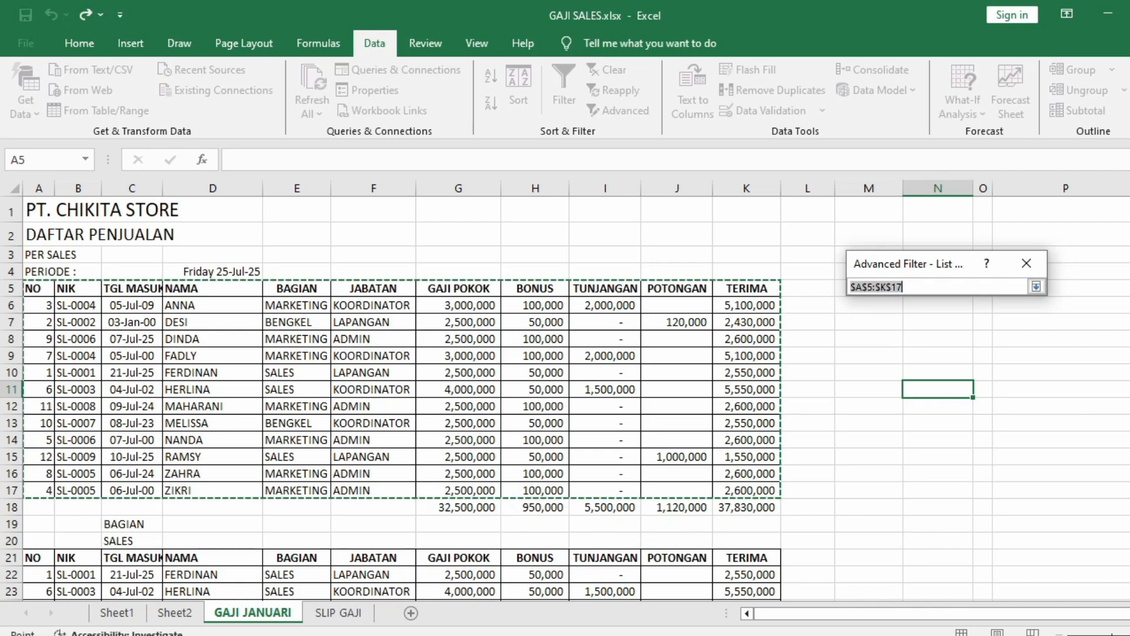
{"action": "left_click", "coordinate": [1036, 286]}
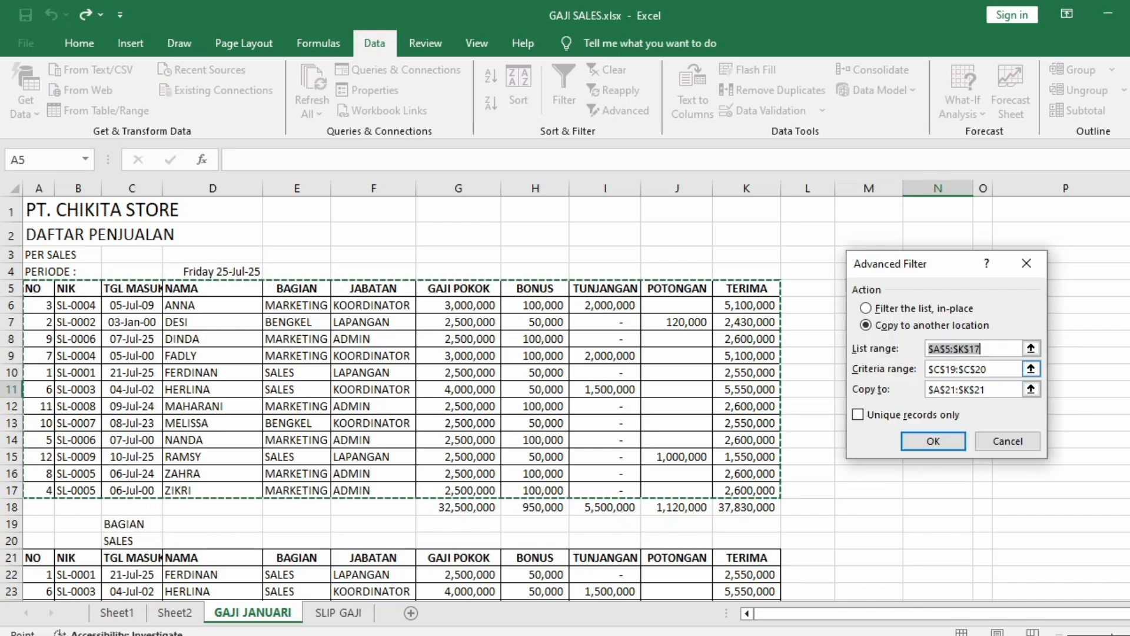
{"action": "left_click", "coordinate": [1035, 387]}
{"action": "scroll", "coordinate": [1034, 387], "scroll_direction": "down", "scroll_amount": 3}
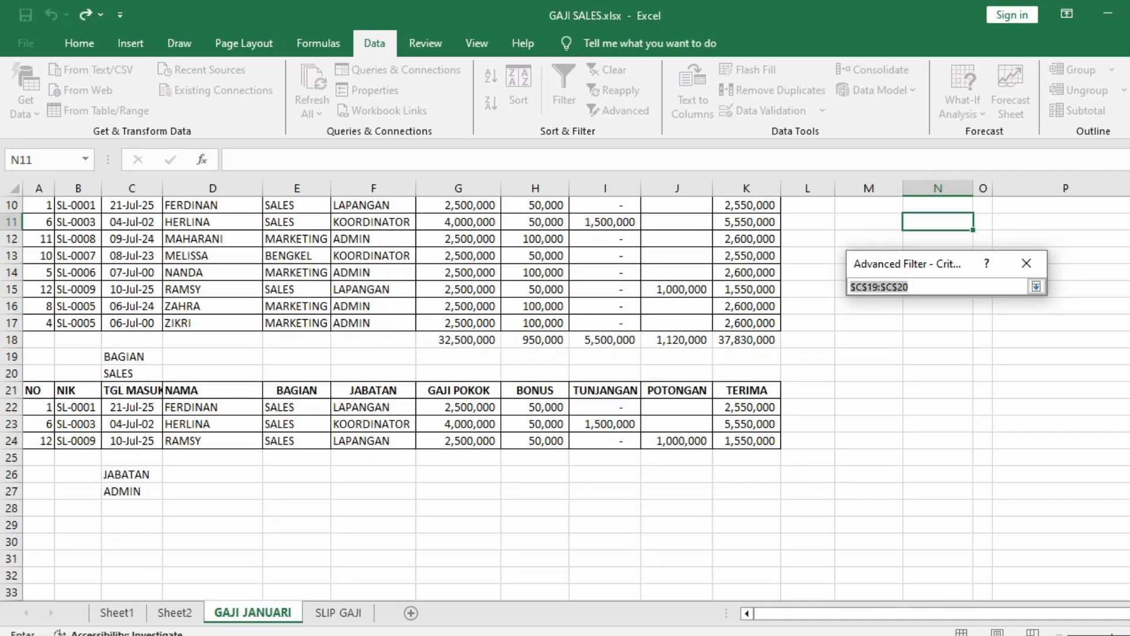
{"action": "left_click_drag", "start_coordinate": [126, 474], "coordinate": [128, 491]}
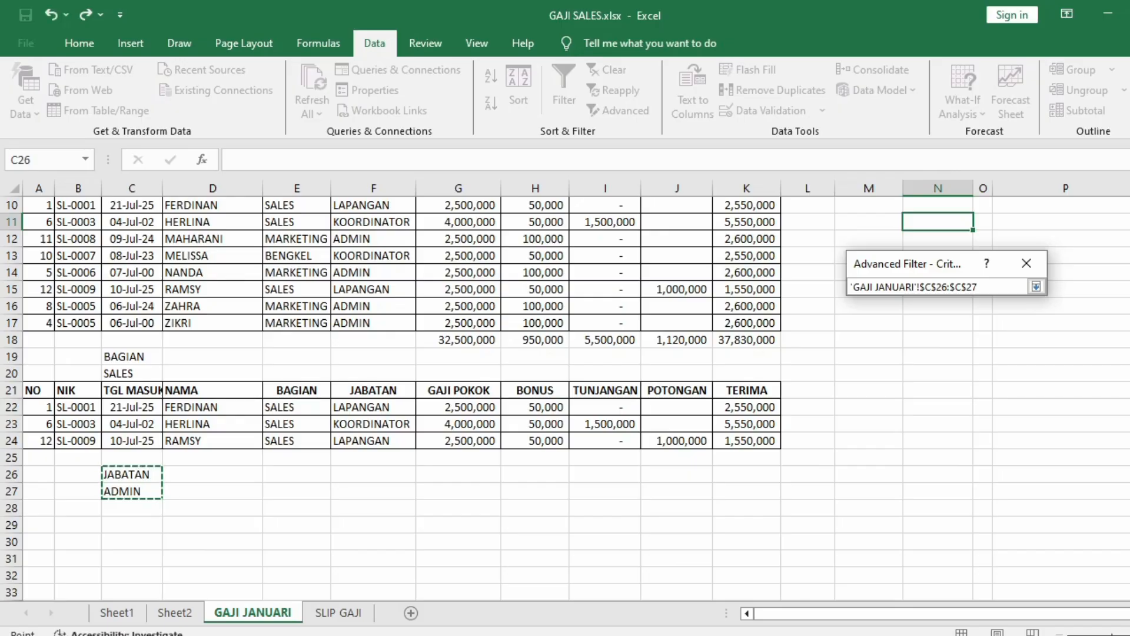
{"action": "left_click", "coordinate": [1026, 263]}
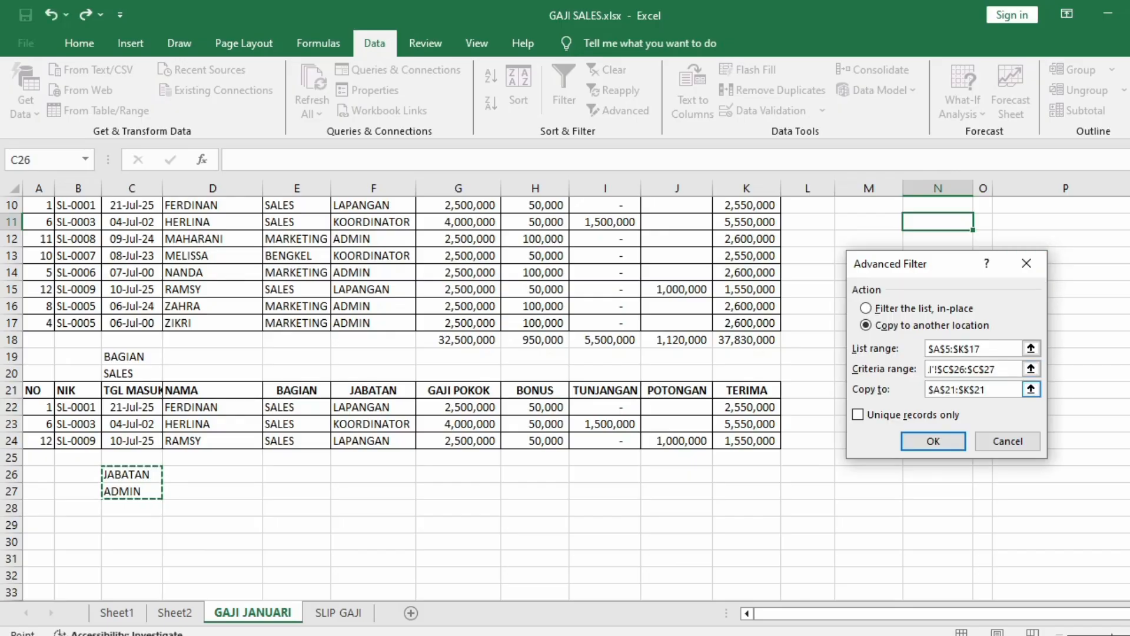
Set the advanced filter's copy destination to A28:K28 and run it to extract the ADMIN rows
{"action": "left_click", "coordinate": [1037, 386]}
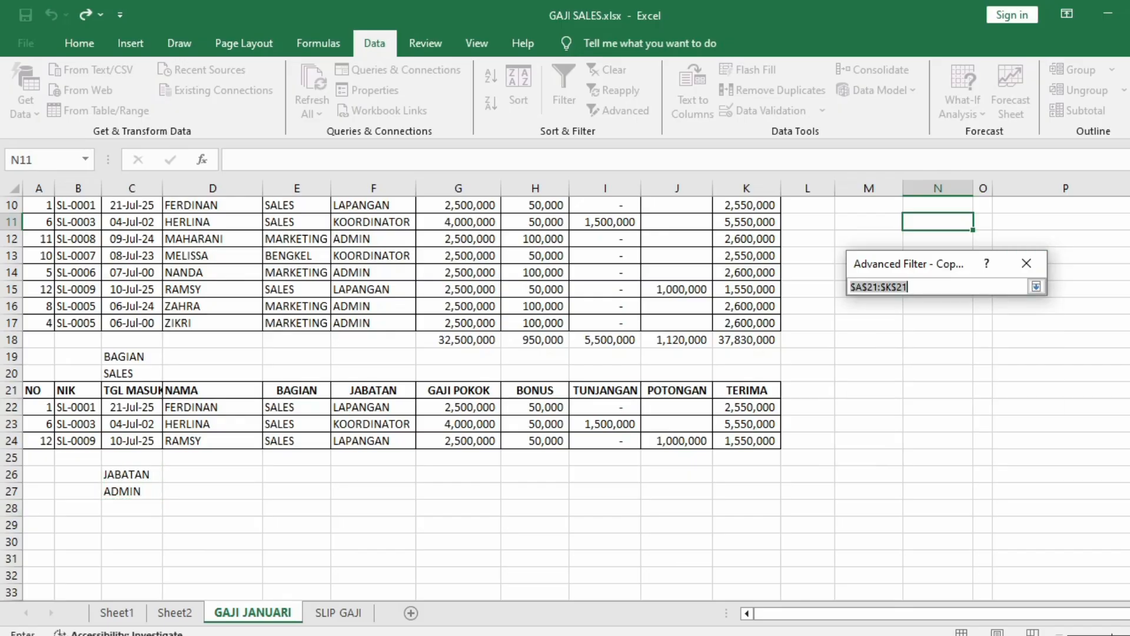
{"action": "left_click_drag", "start_coordinate": [35, 491], "coordinate": [766, 509]}
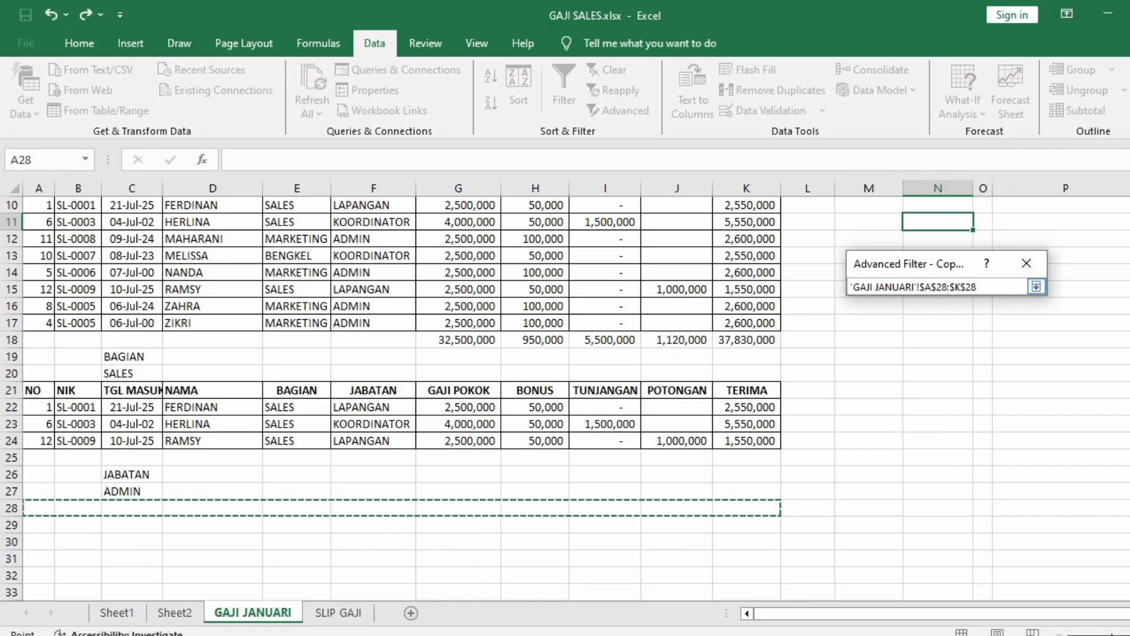
{"action": "left_click", "coordinate": [1036, 286]}
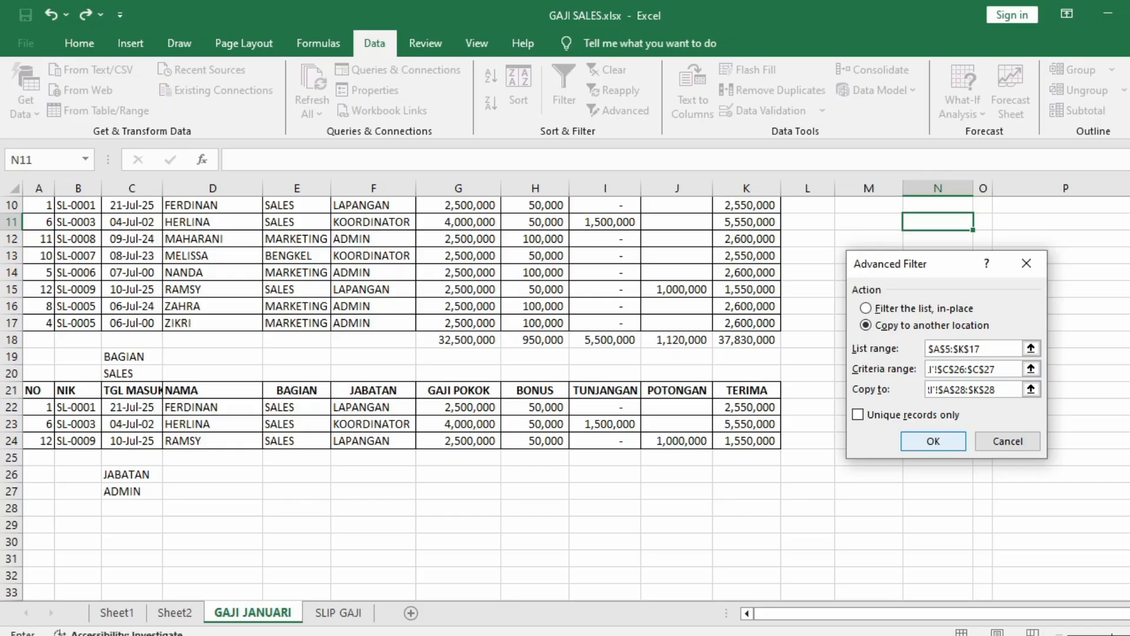
{"action": "left_click", "coordinate": [933, 441]}
{"action": "scroll", "coordinate": [488, 400], "scroll_direction": "down", "scroll_amount": 2}
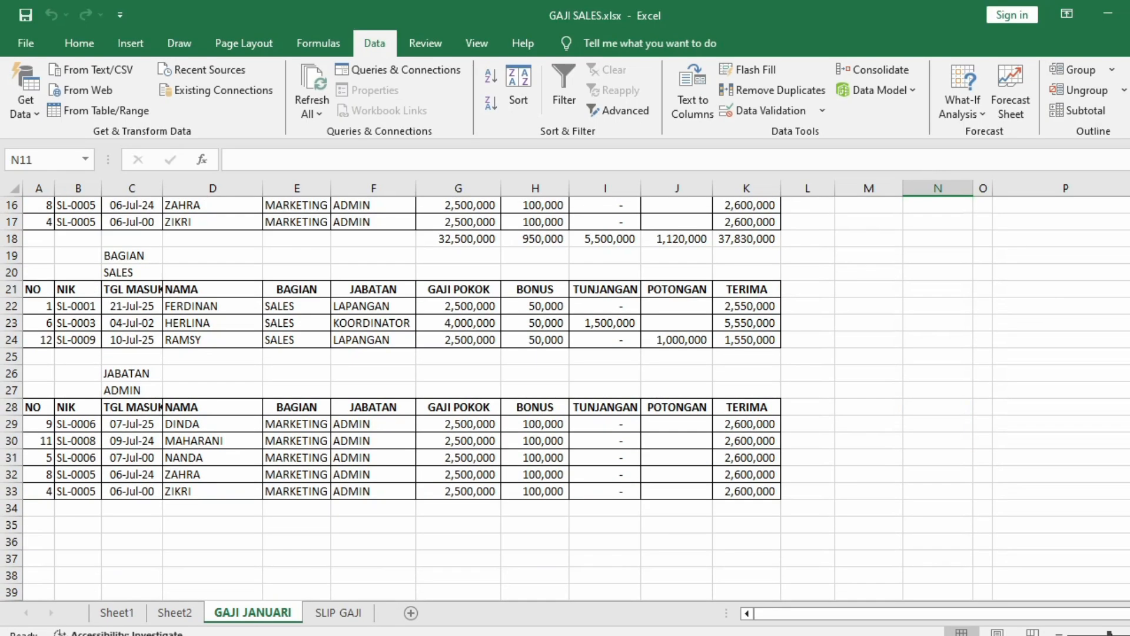
{"action": "left_click", "coordinate": [131, 390]}
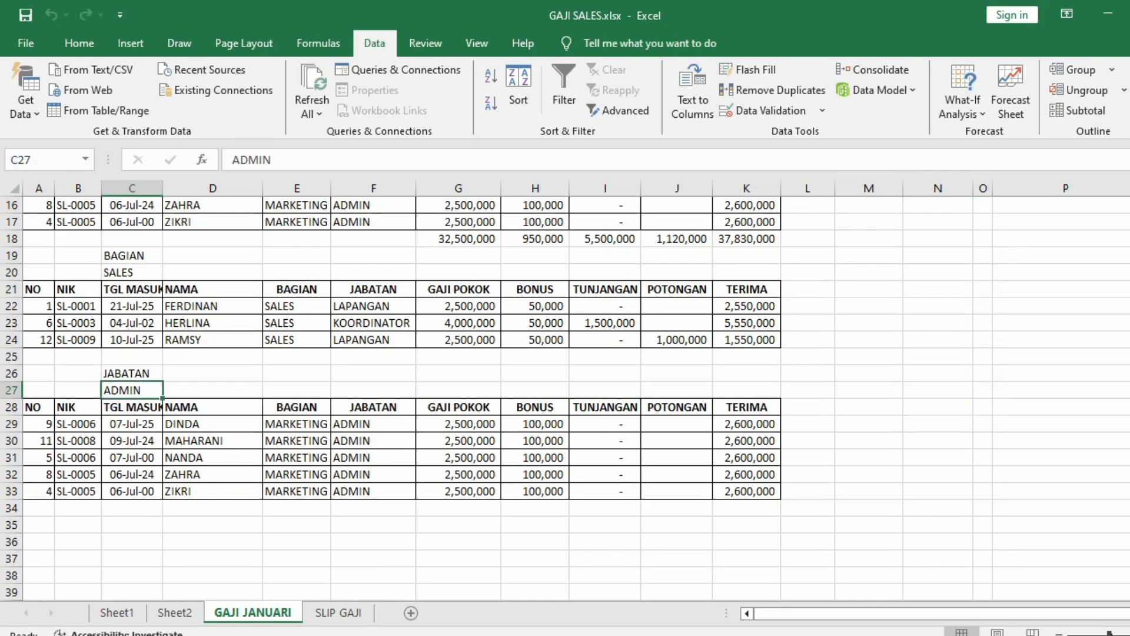
{"action": "scroll", "coordinate": [566, 400], "scroll_direction": "up", "scroll_amount": 4}
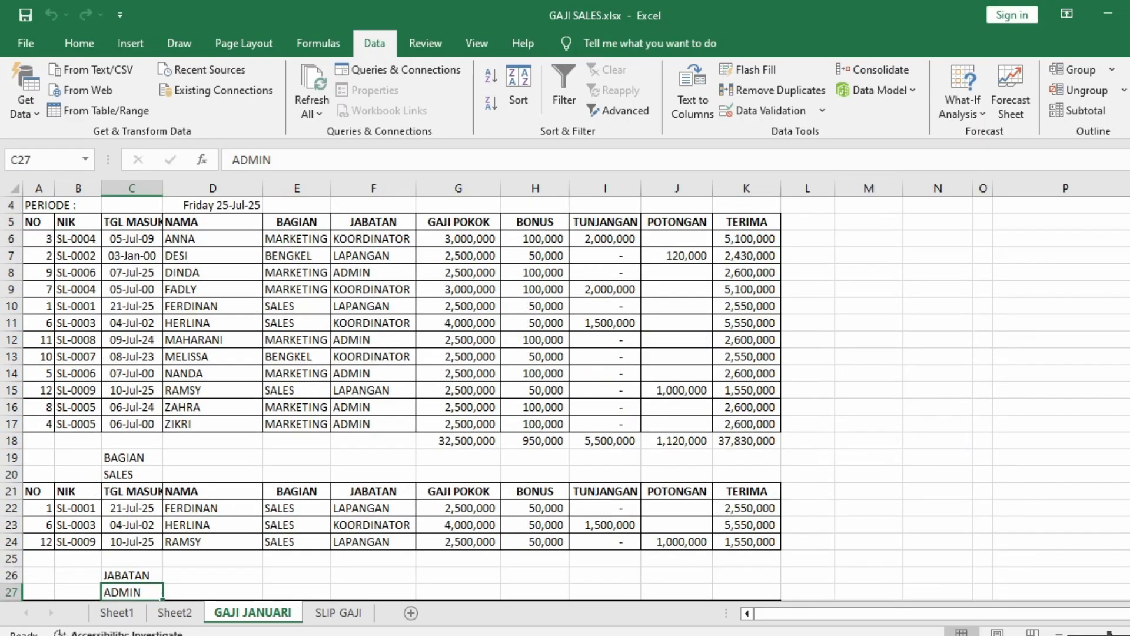